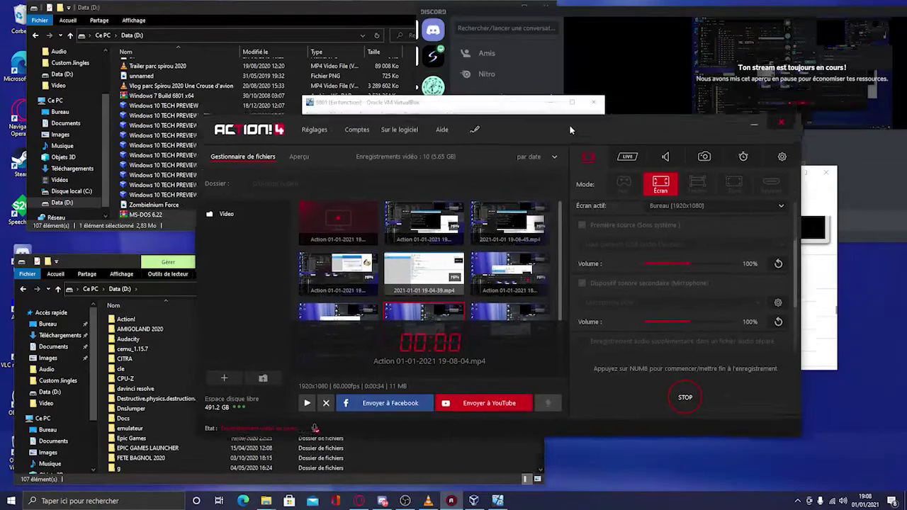
- Switch the 6801 virtual machine window to scaled mode and maximize it
left_click(659, 129)
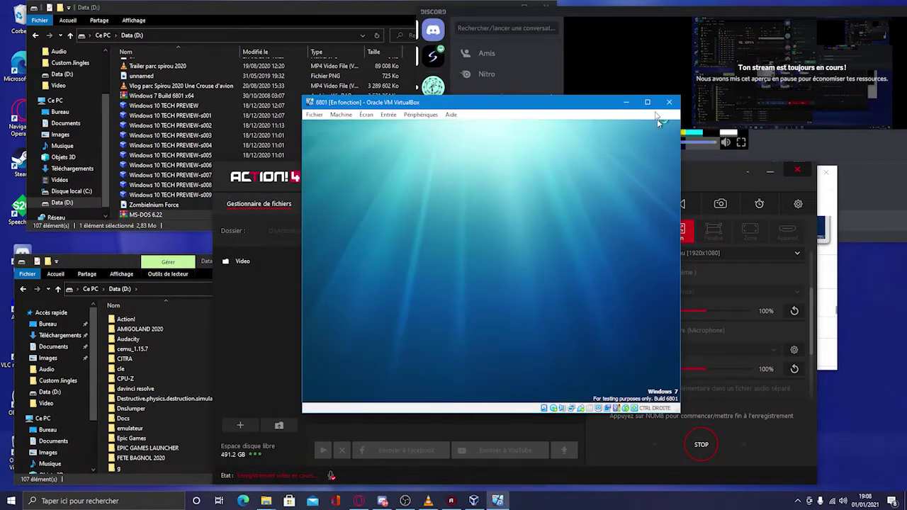
left_click(650, 104)
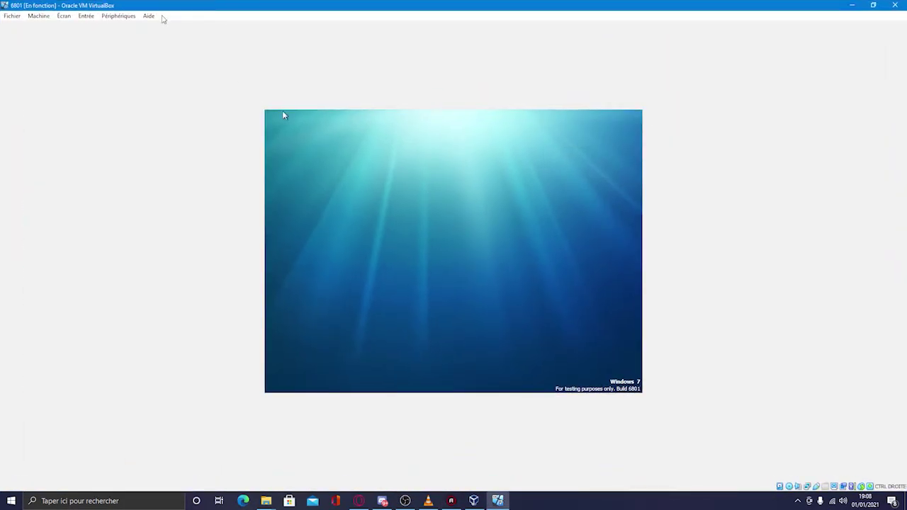
left_click(105, 16)
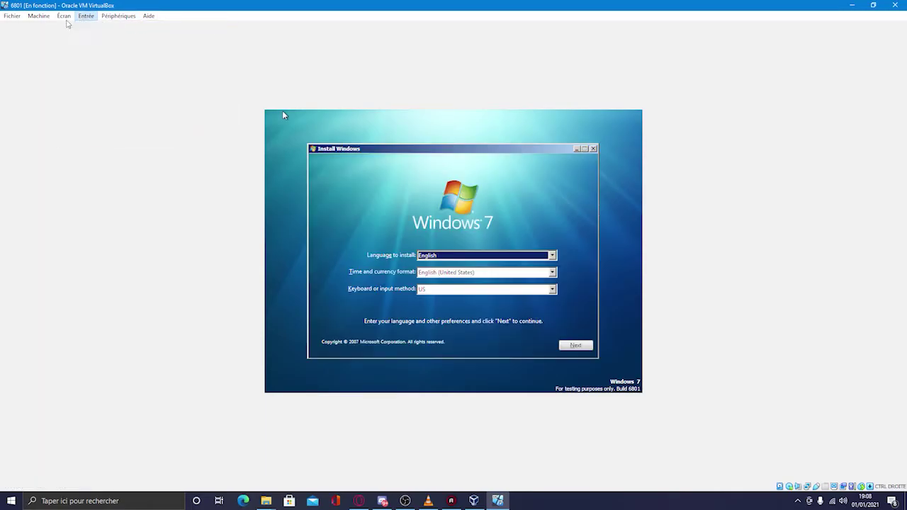
mouse_move(67, 17)
left_click(98, 48)
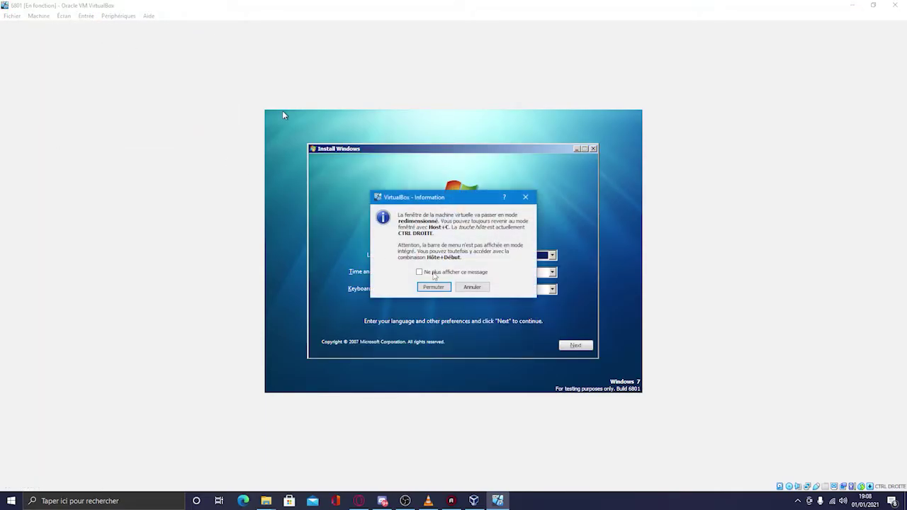
left_click(433, 283)
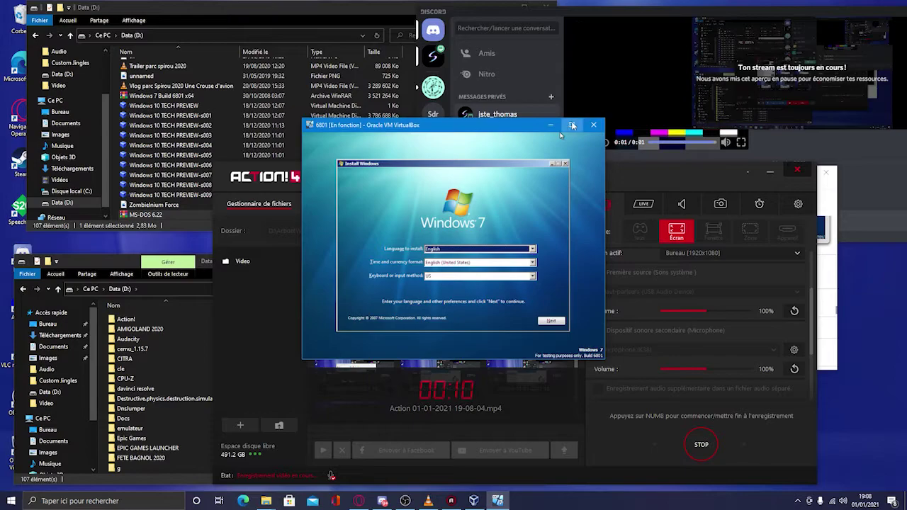
left_click(572, 124)
- Set the Windows 7 installer's time and currency format to French (France) and continue
left_click(468, 286)
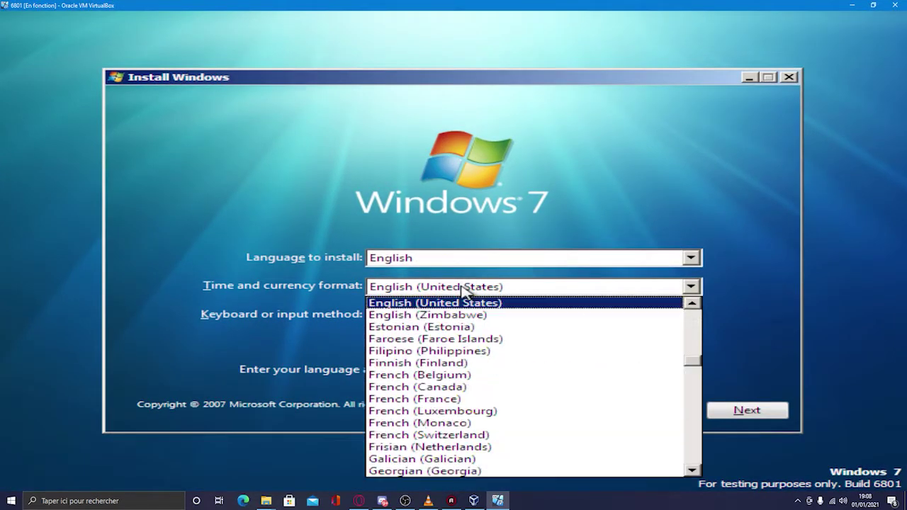
left_click(465, 399)
left_click(757, 405)
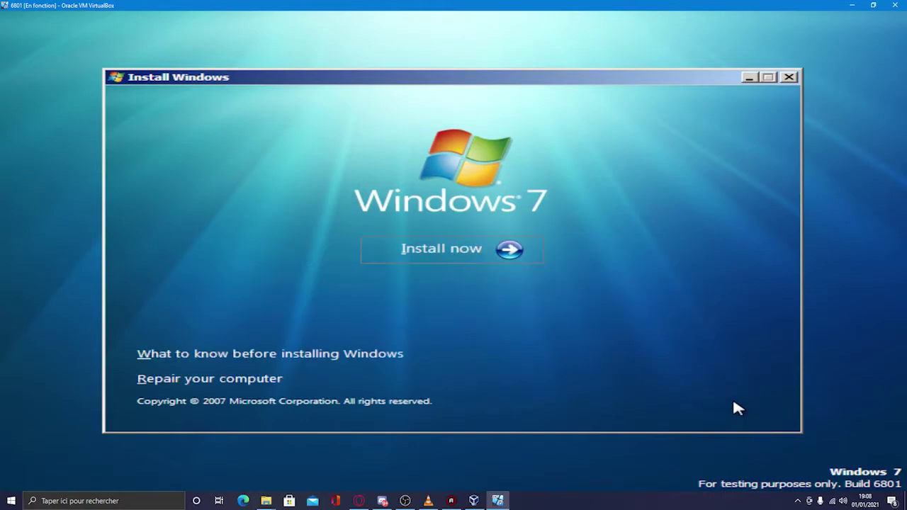
- Start the Windows 7 installation, accepting the license terms and choosing Disk 0 Unallocated Space as the destination
left_click(479, 258)
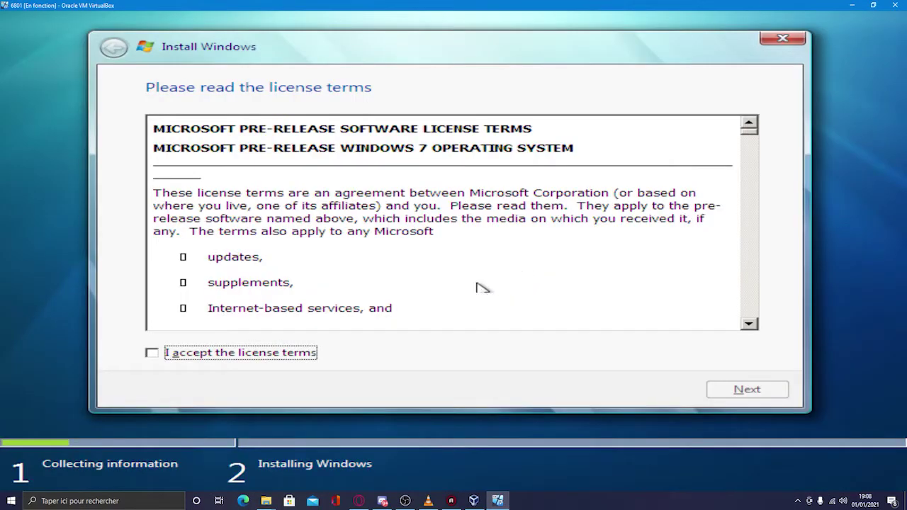
left_click(311, 356)
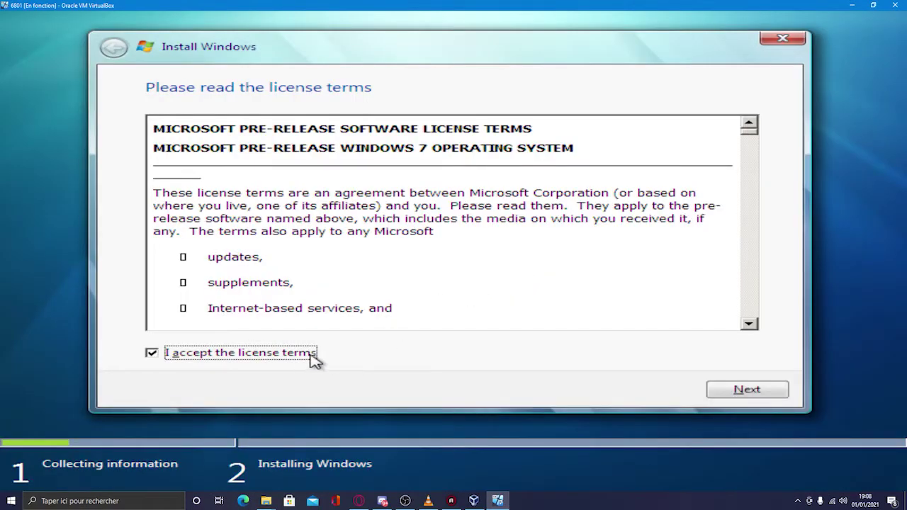
left_click(739, 390)
left_click(533, 219)
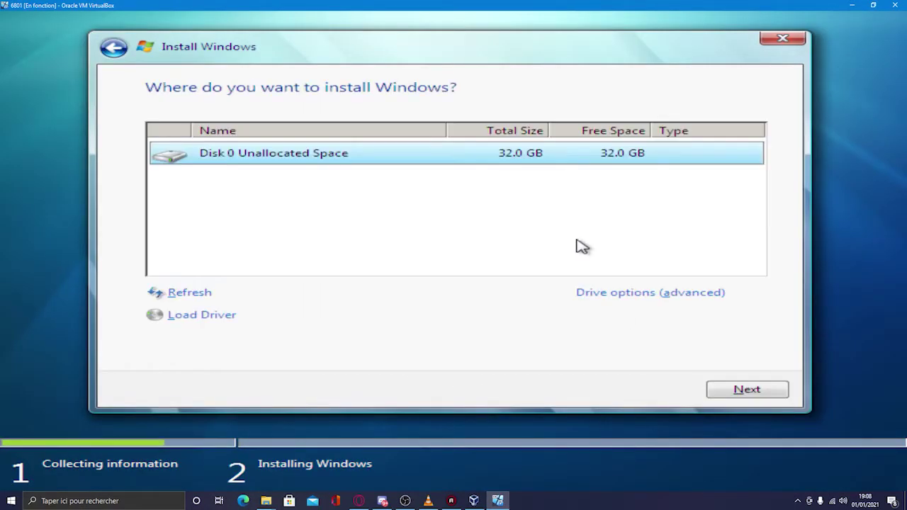
left_click(744, 391)
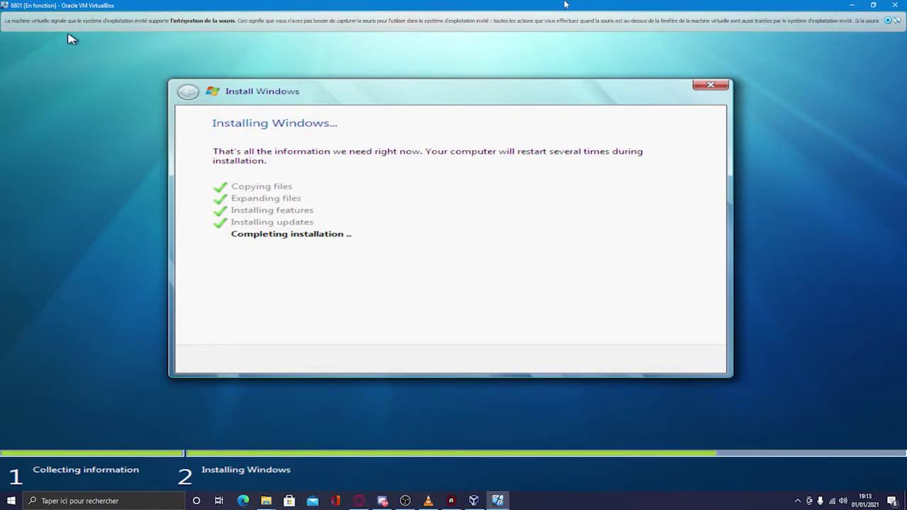
left_click_drag(575, 4, 475, 102)
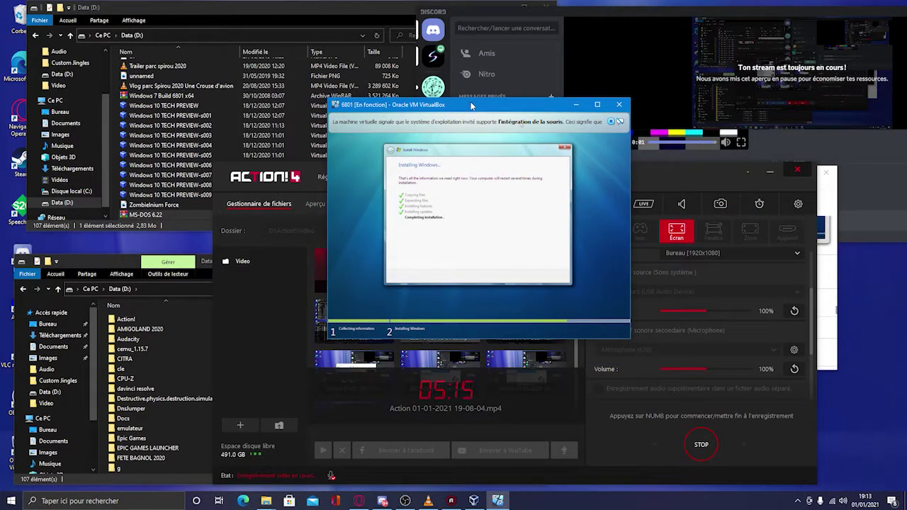
left_click(598, 104)
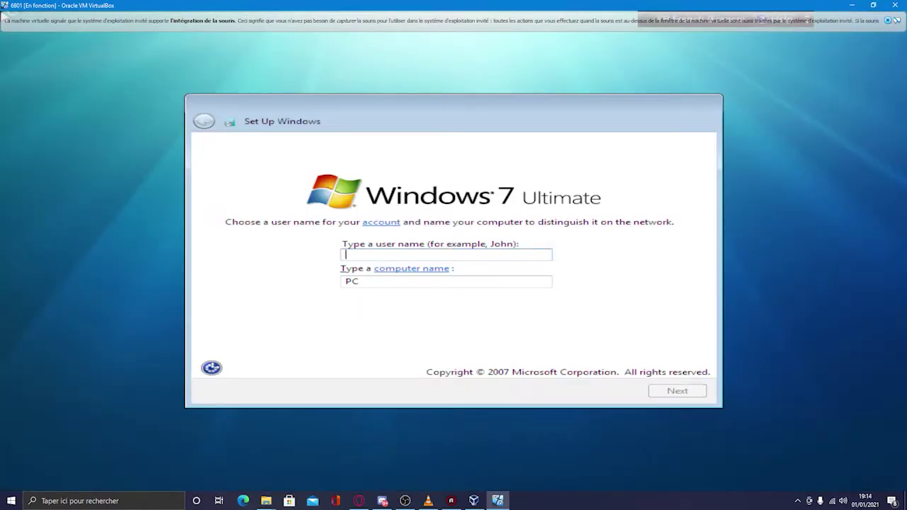
- Enter GRAVTIY as the account user name, keep the suggested computer name and continue
type("T")
key("BackSpace")
type("GRABI")
key("BackSpace")
type("T")
key("BackSpace")
key("BackSpace")
type("VTIY")
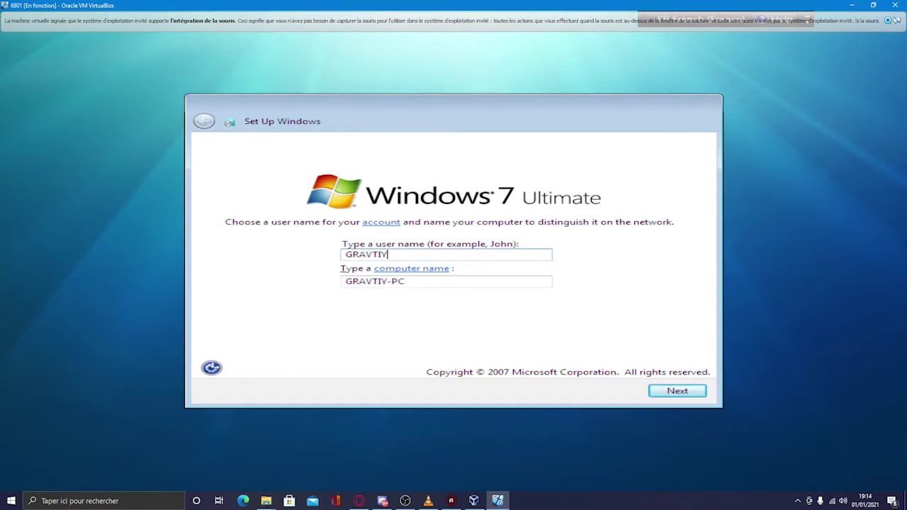
key("Return")
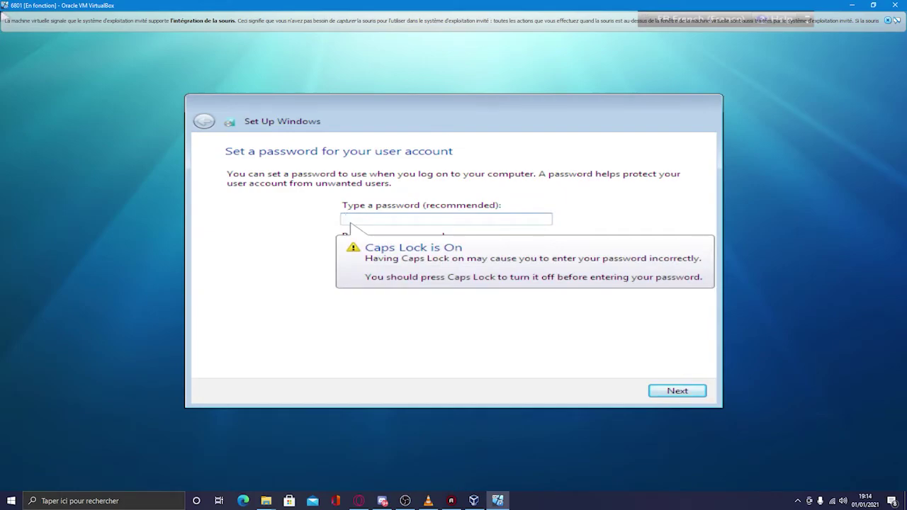
- Continue without an account password or product key, with automatic Windows activation turned off
key("Caps_Lock")
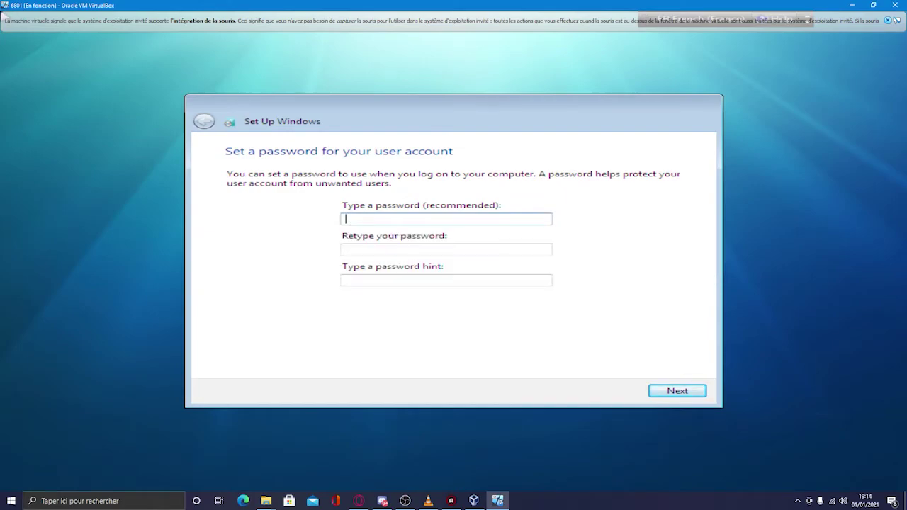
left_click(663, 394)
left_click(260, 294)
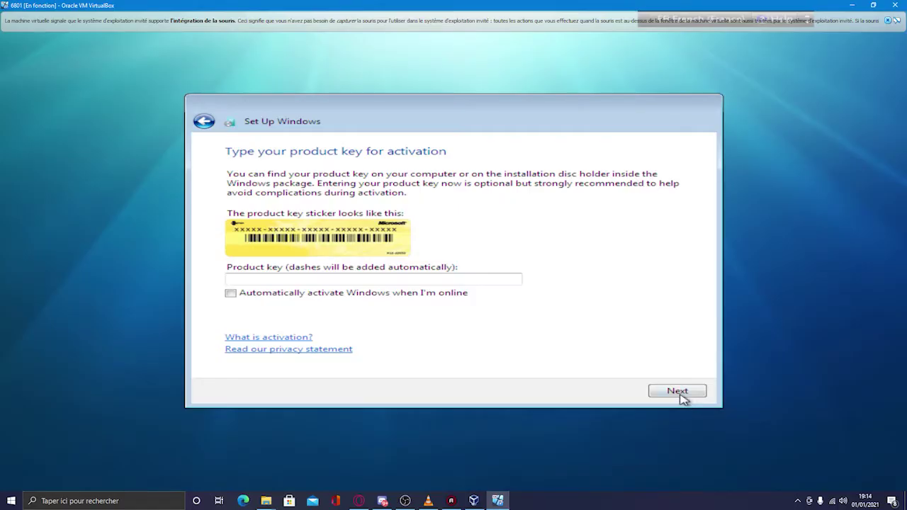
left_click(681, 397)
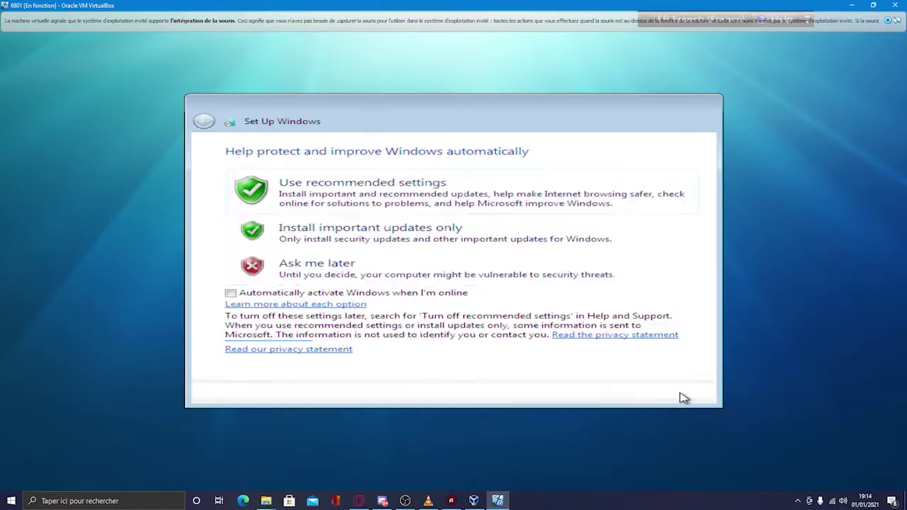
- Complete Windows setup with recommended settings, the proposed date and time, a Home network and the default homegroup sharing
left_click(401, 196)
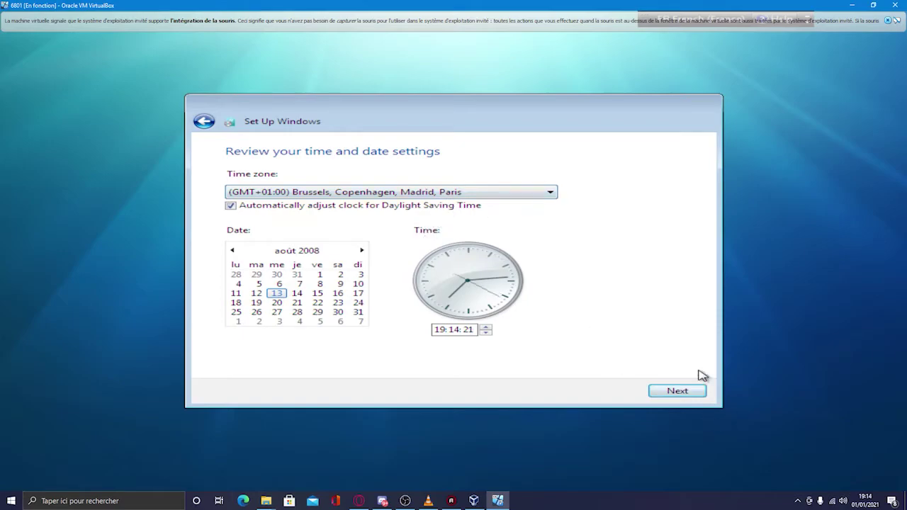
left_click(691, 392)
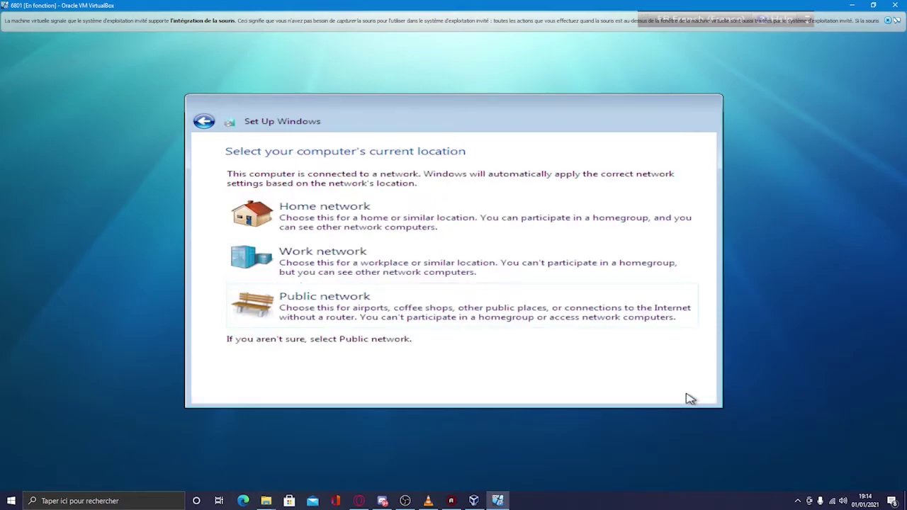
left_click(299, 215)
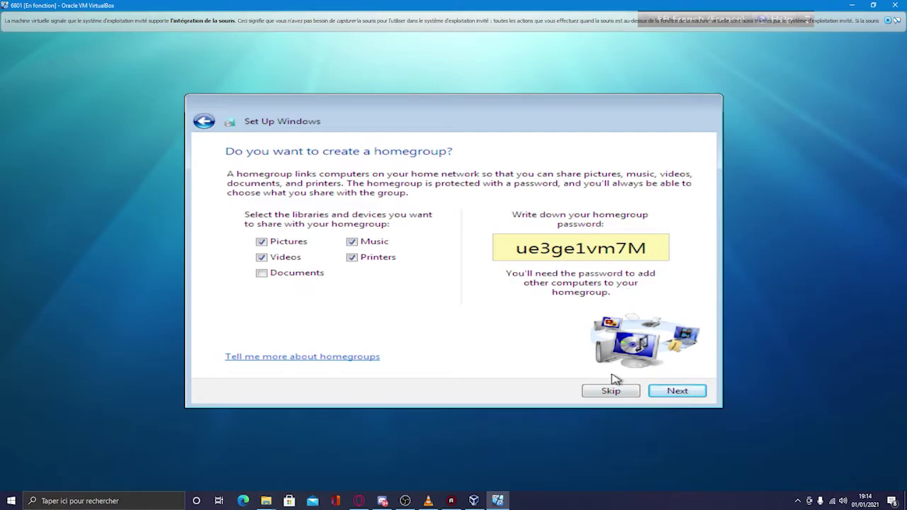
left_click(687, 389)
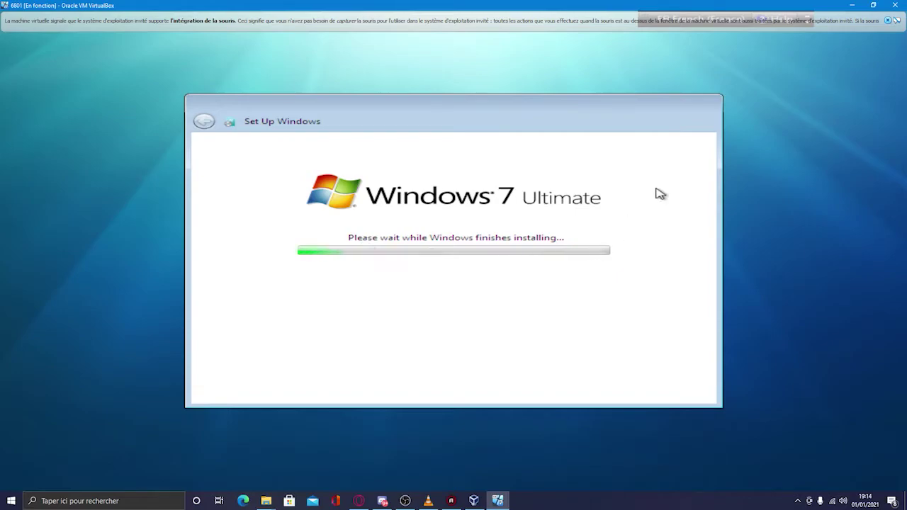
- Move the Action! recorder window lower on the host desktop and maximize the virtual machine window again
mouse_move(651, 115)
left_mouse_down()
mouse_move(709, 113)
mouse_move(586, 115)
mouse_move(633, 99)
mouse_move(587, 199)
mouse_move(760, 110)
mouse_move(631, 132)
mouse_move(657, 125)
mouse_move(640, 126)
left_mouse_up()
double_click(599, 5)
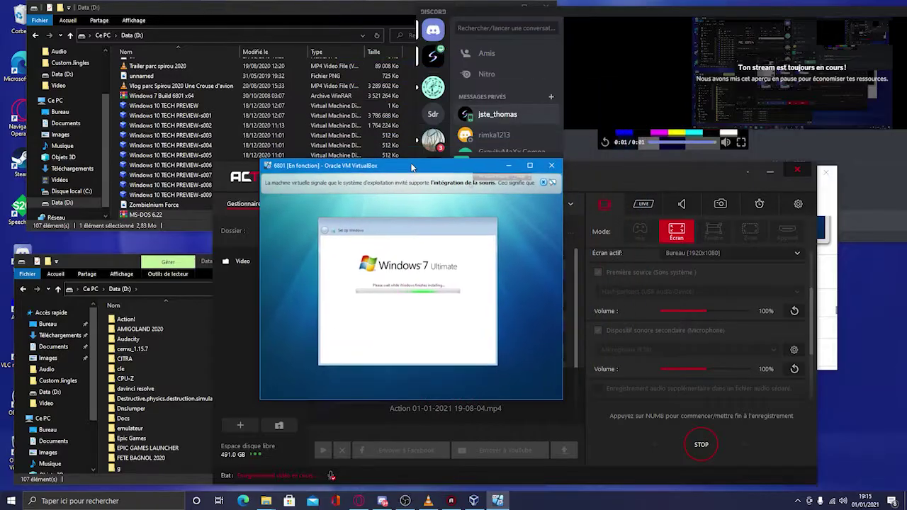
left_click(547, 183)
left_click(534, 158)
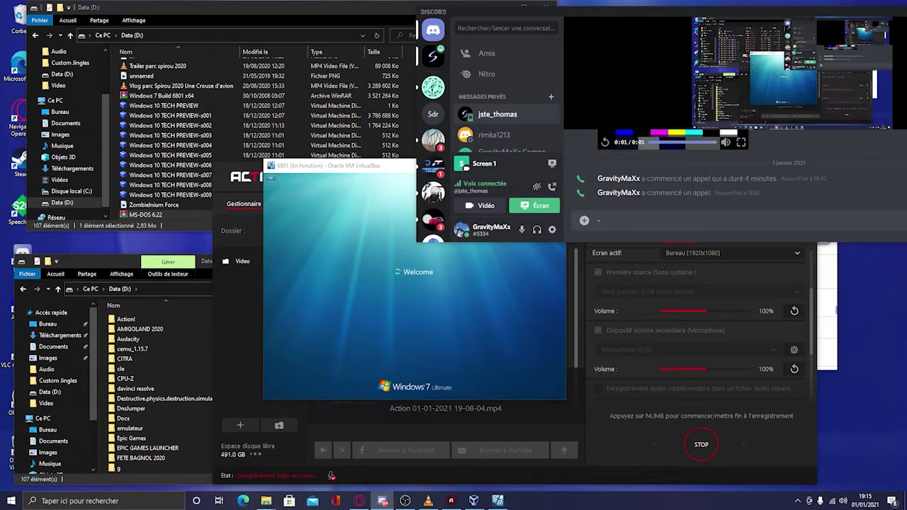
left_click(575, 264)
left_click_drag(551, 181, 564, 315)
left_click(389, 272)
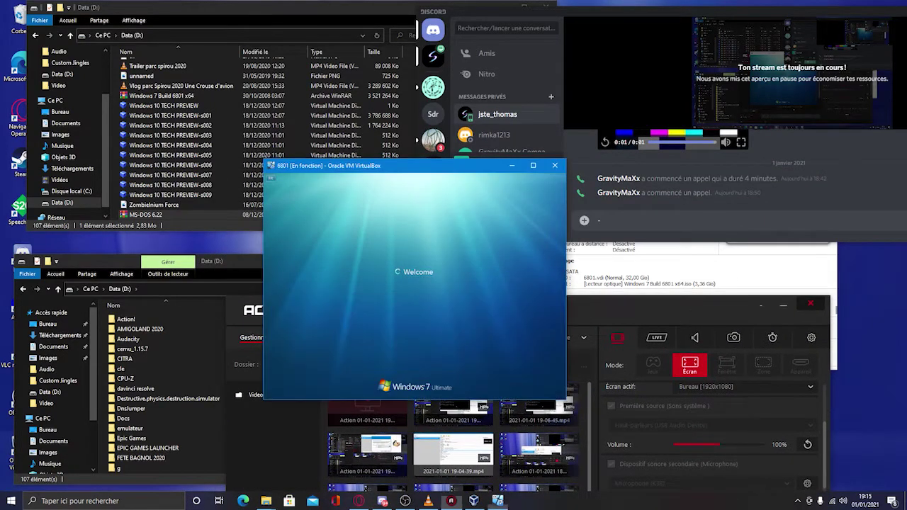
left_click(533, 166)
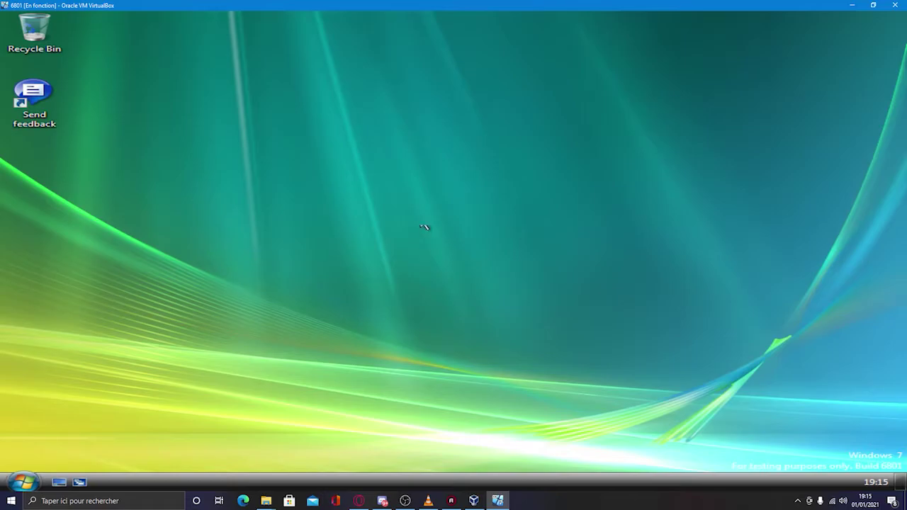
- View the Start menu of the newly installed Windows 7 and close it again
left_click_drag(376, 86, 444, 166)
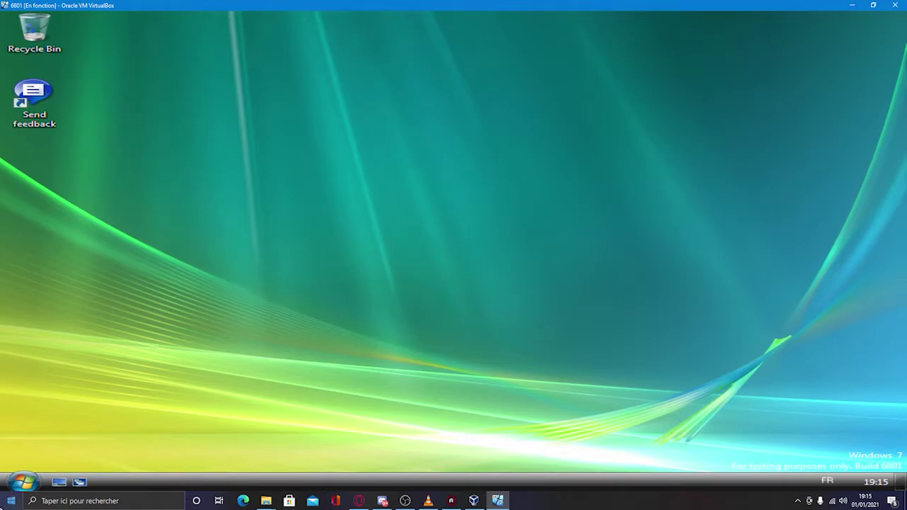
left_click(34, 477)
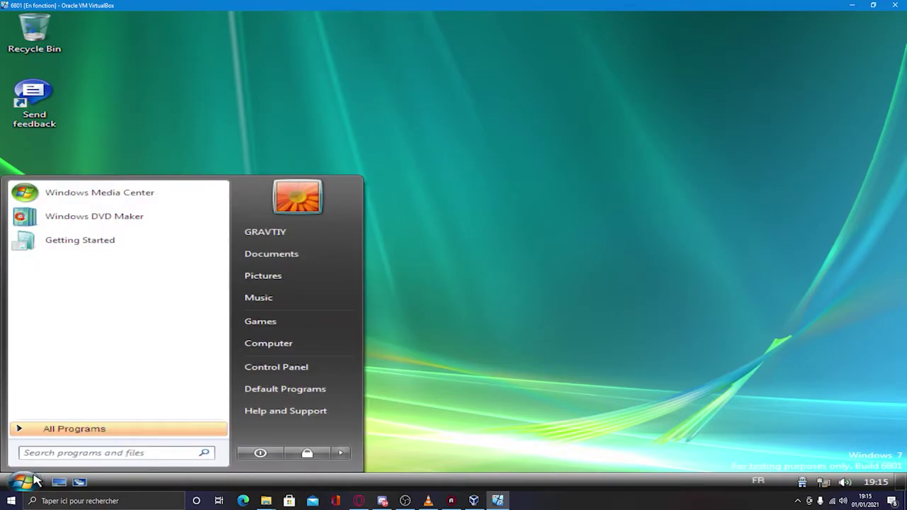
left_click(24, 481)
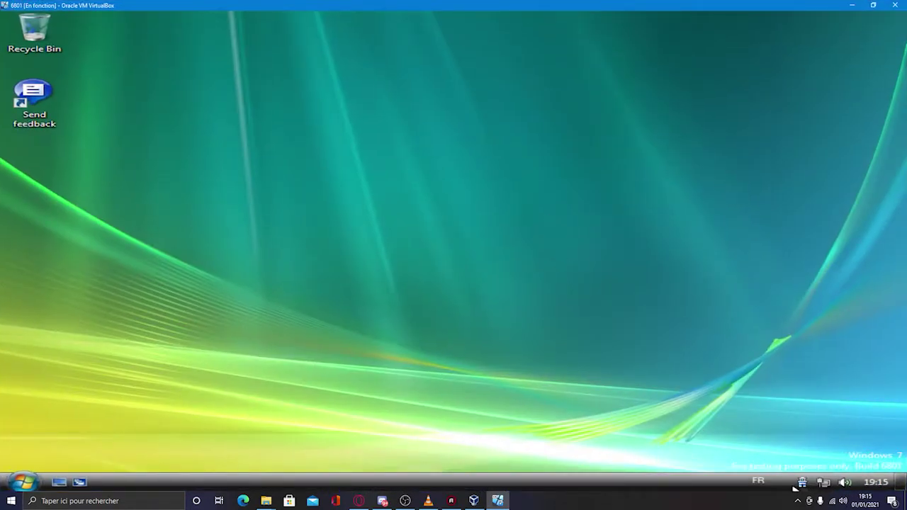
- Raise the Windows 7 guest's system volume close to the maximum
left_click(845, 483)
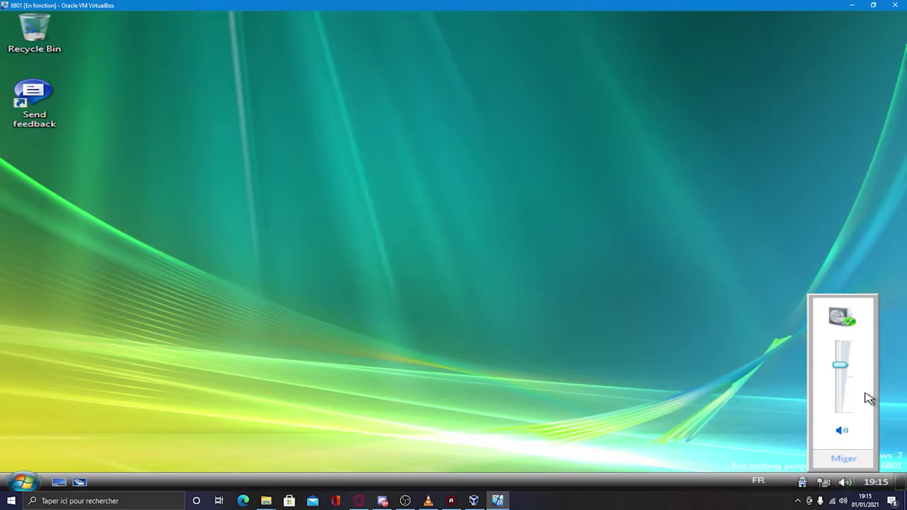
left_click_drag(842, 366, 849, 343)
left_click(155, 308)
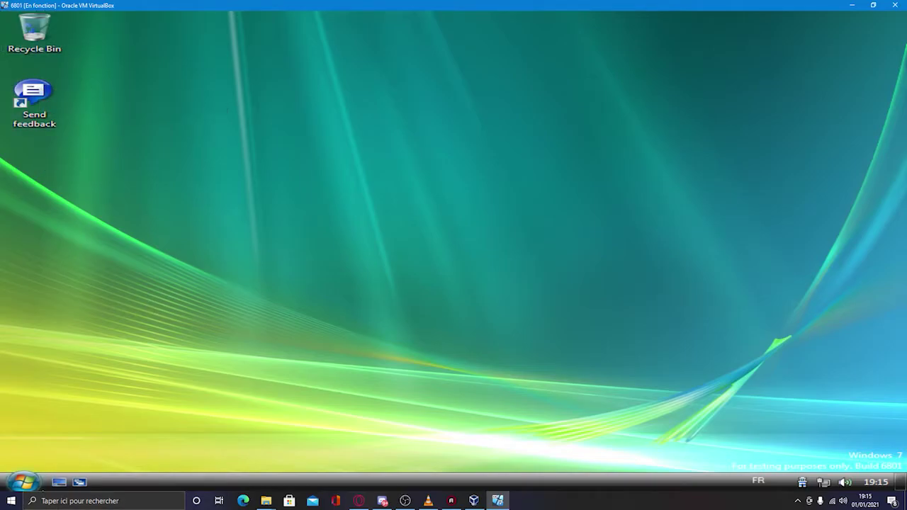
- Launch Windows Media Center, dismissing its video card warning, and run the Express setup
left_click(23, 482)
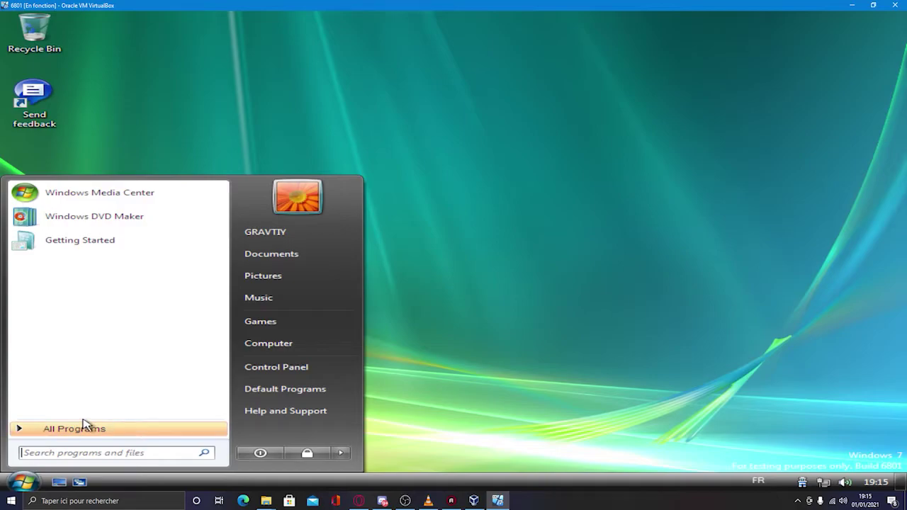
left_click(140, 200)
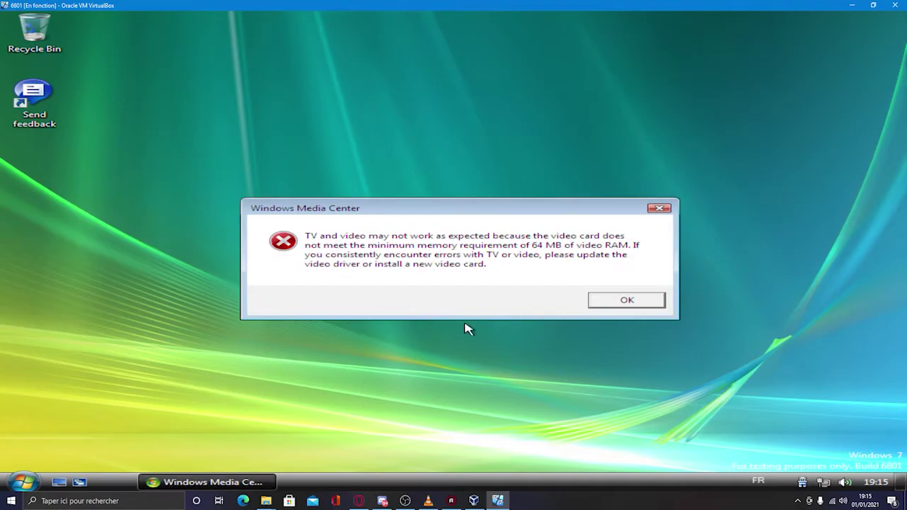
left_click(627, 300)
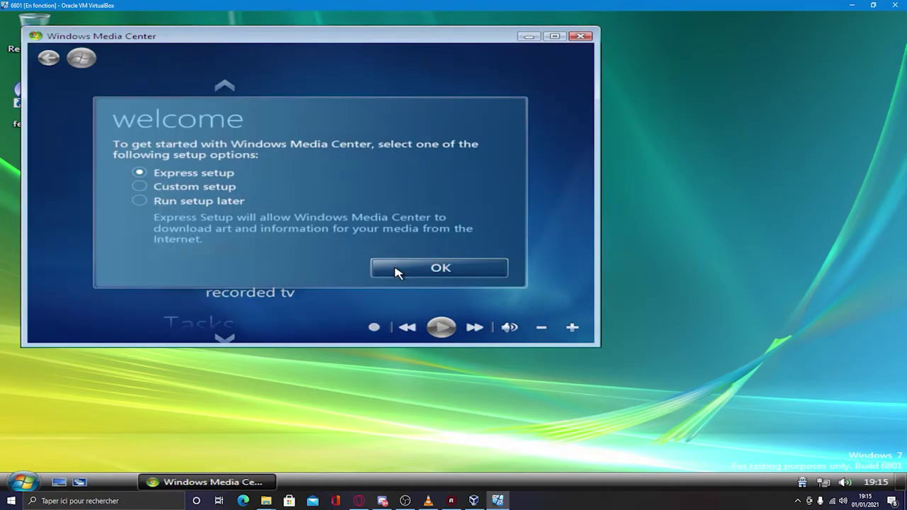
left_click(423, 274)
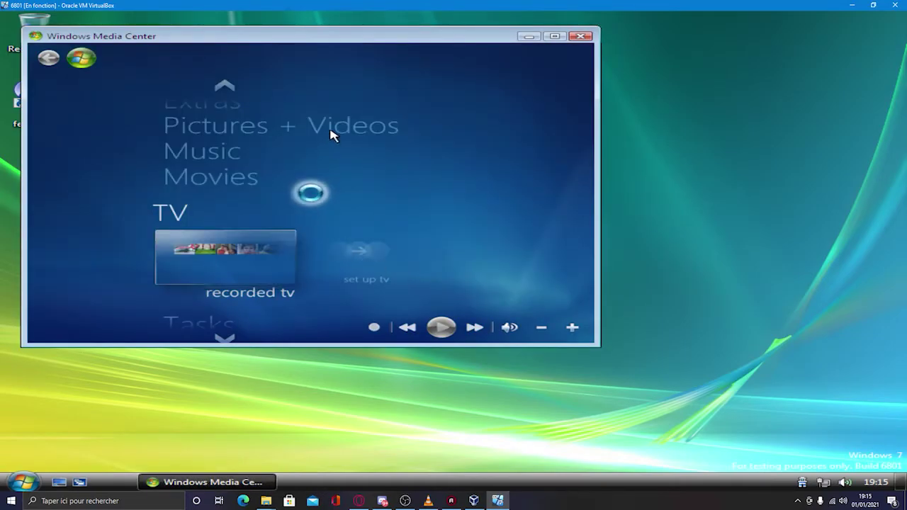
- Move the Media Center window toward the middle of the guest desktop and the Action! recorder window higher on the host desktop
left_click_drag(363, 42, 505, 71)
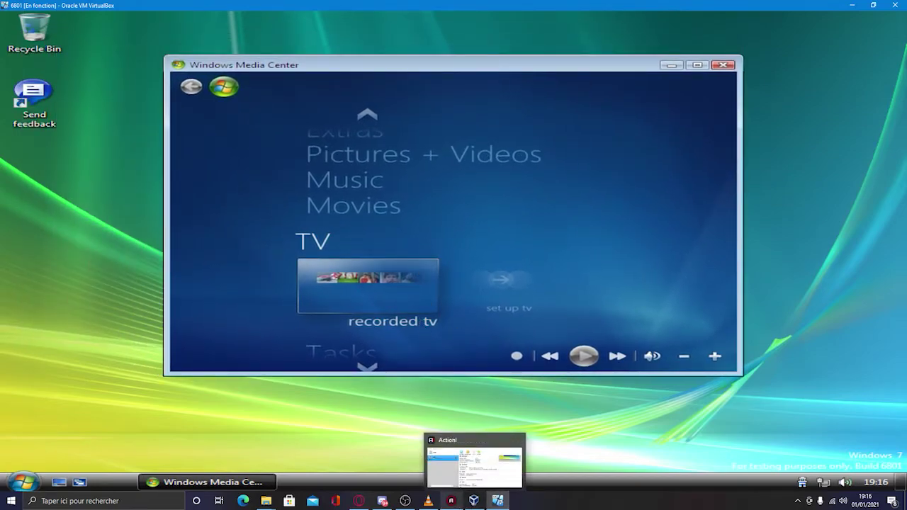
mouse_move(459, 506)
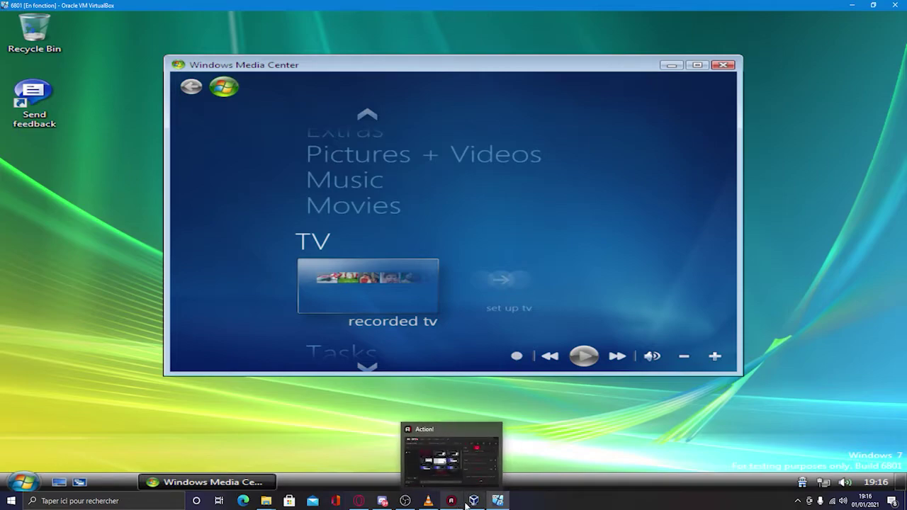
left_click(454, 501)
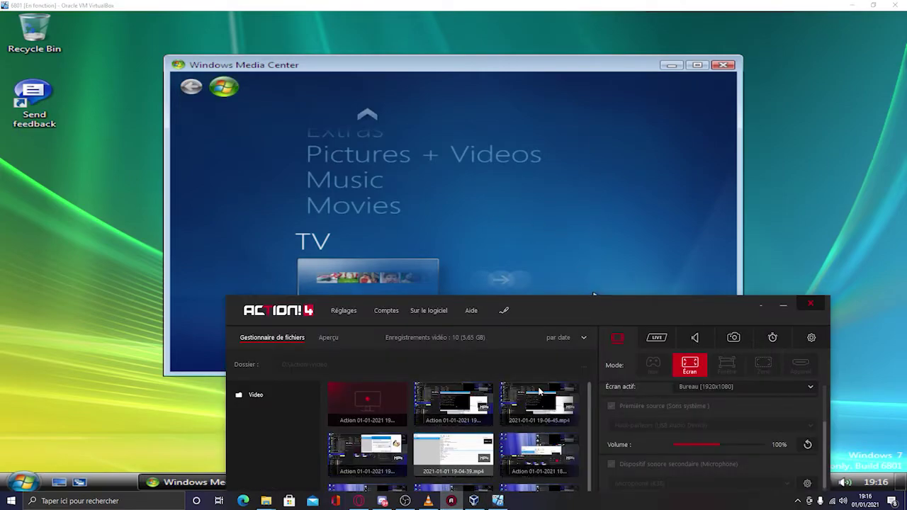
left_click_drag(569, 319, 512, 211)
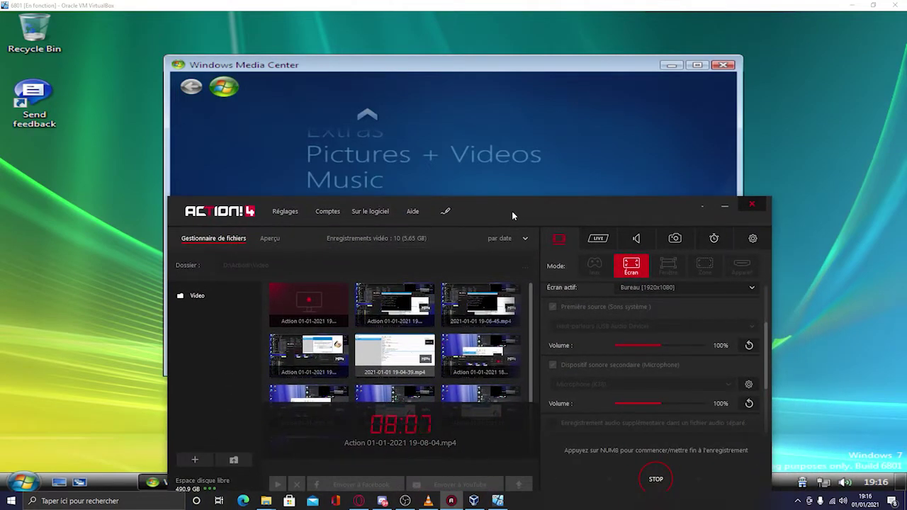
left_click(474, 499)
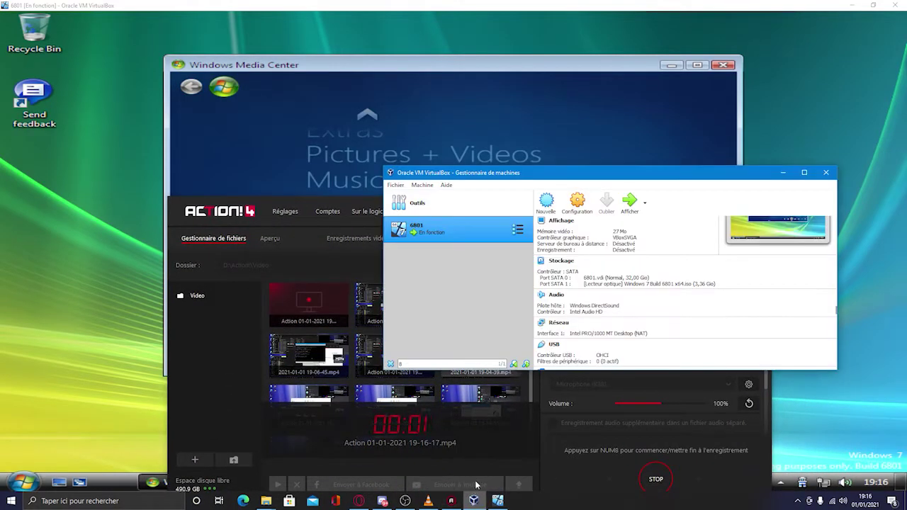
- Switch to Discord, replace the current screen share with a stream of the 6801 virtual machine window, and return to the virtual machine
left_click(383, 501)
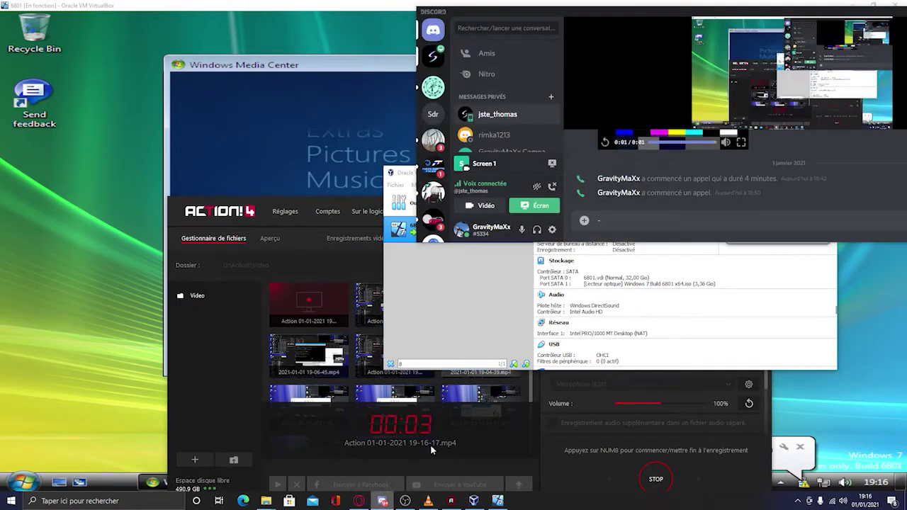
left_click(775, 109)
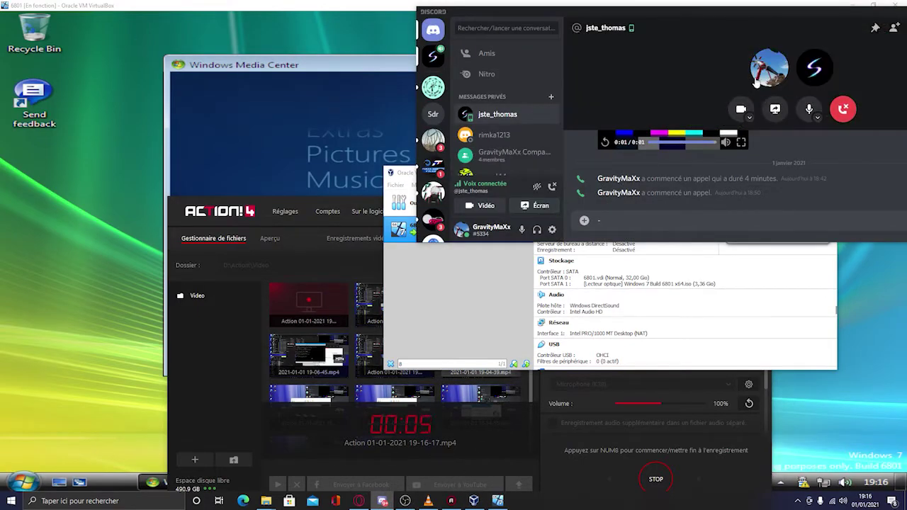
left_click(775, 108)
scroll(755, 126, "down", 2)
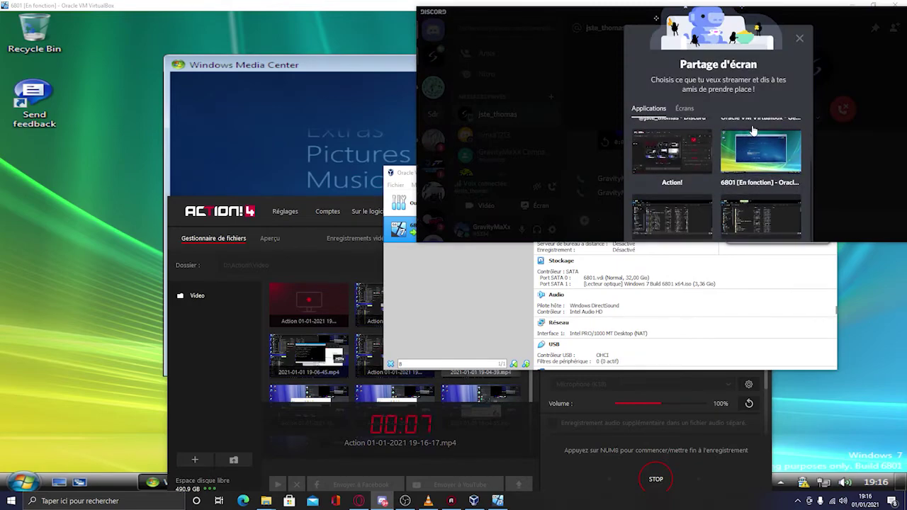
left_click(750, 159)
left_click(786, 235)
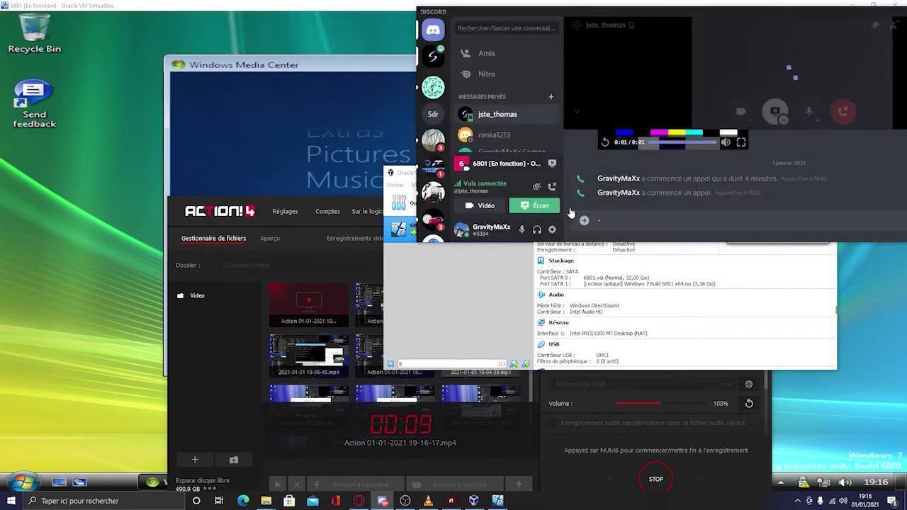
left_click(106, 96)
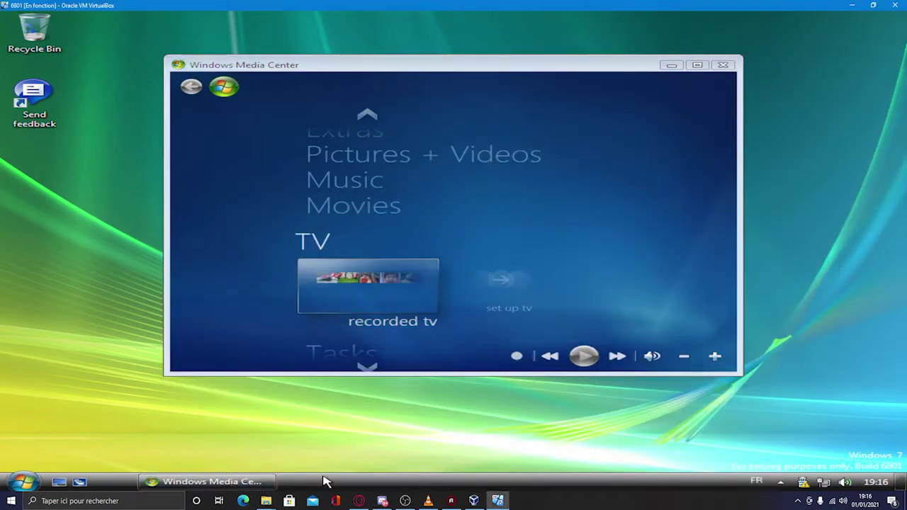
- View the set up tv entry and the recorded tv library in Windows Media Center, and close the program
left_click(441, 298)
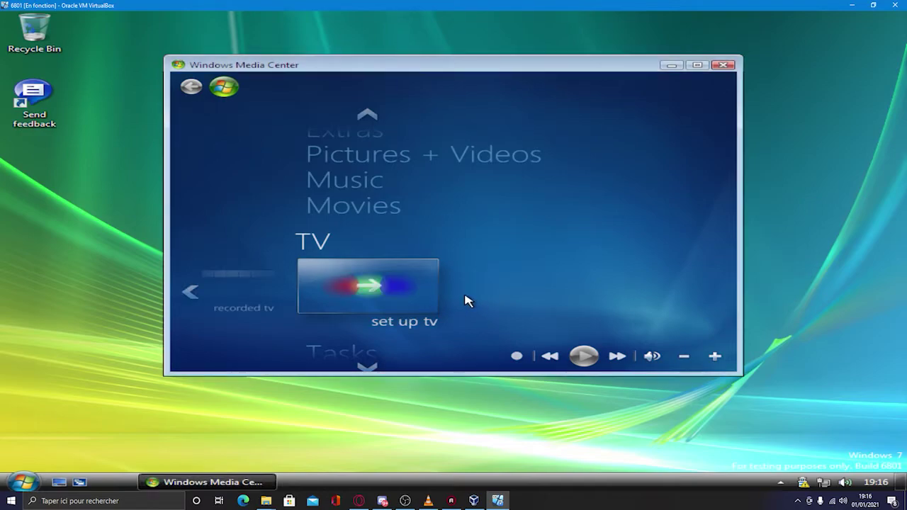
left_click(262, 300)
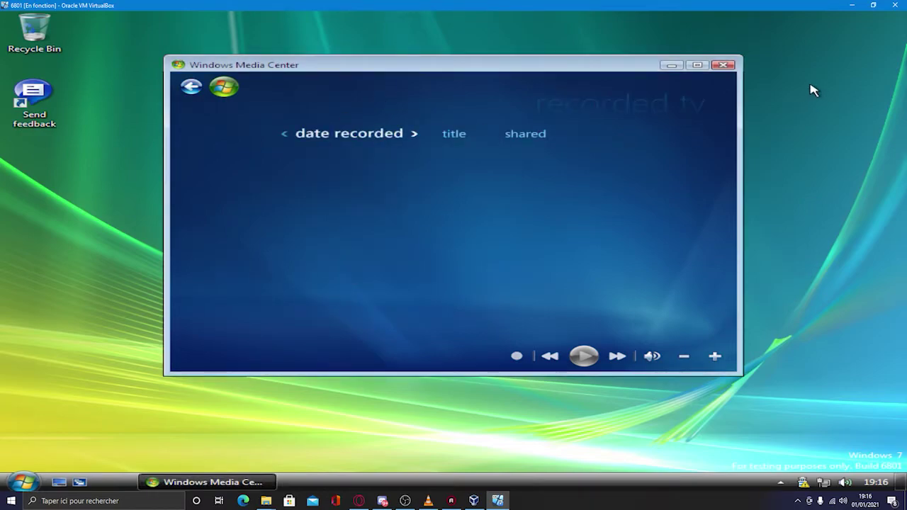
left_click(723, 65)
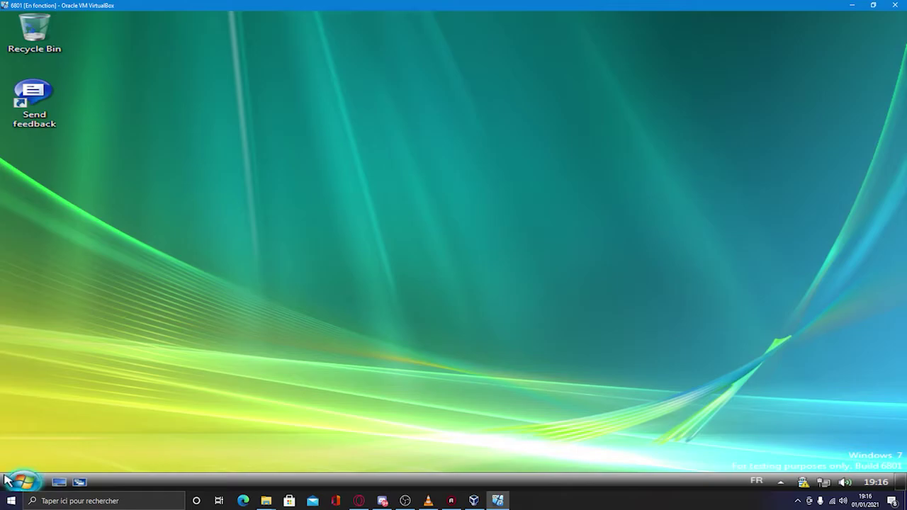
- Lock the Windows 7 guest session and sign back in to the locked account
left_click(23, 482)
left_click(307, 453)
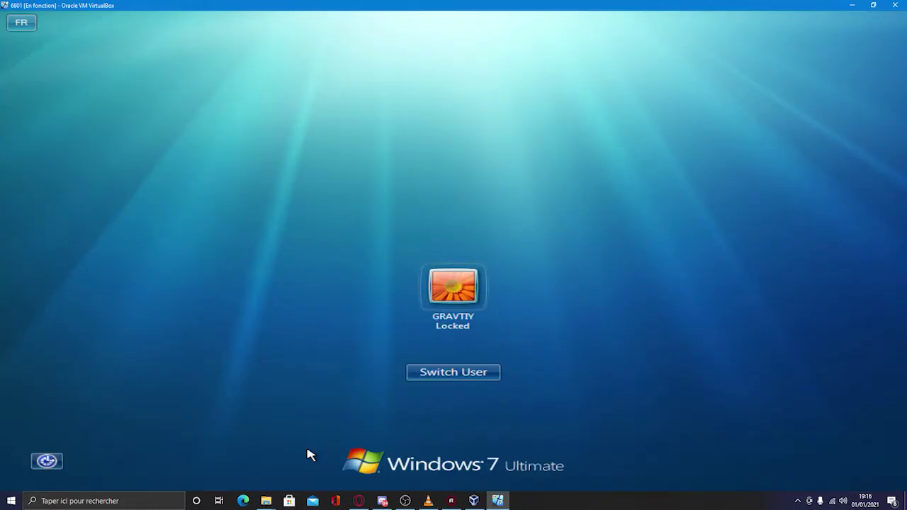
left_click(462, 296)
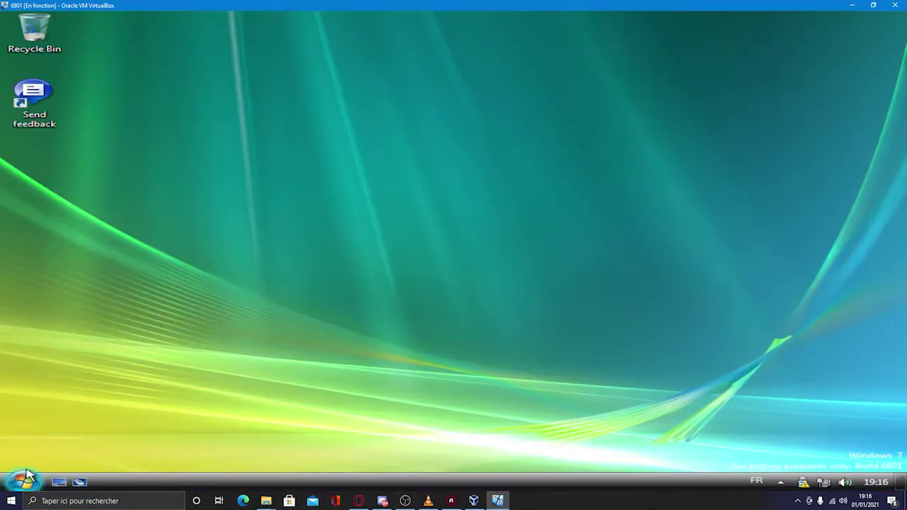
- Shut down the Windows 7 guest and start the 6801 virtual machine again, confirming the display mode switch
left_click(26, 476)
left_click(278, 452)
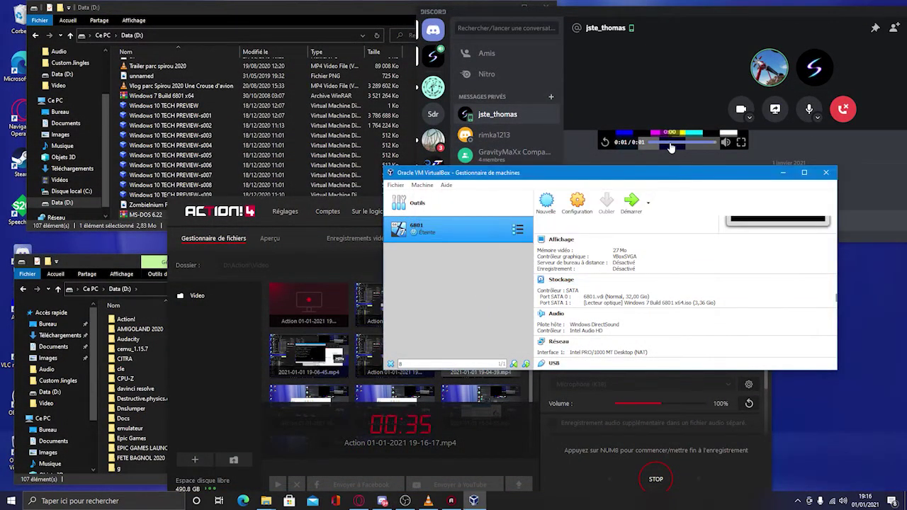
left_click(774, 108)
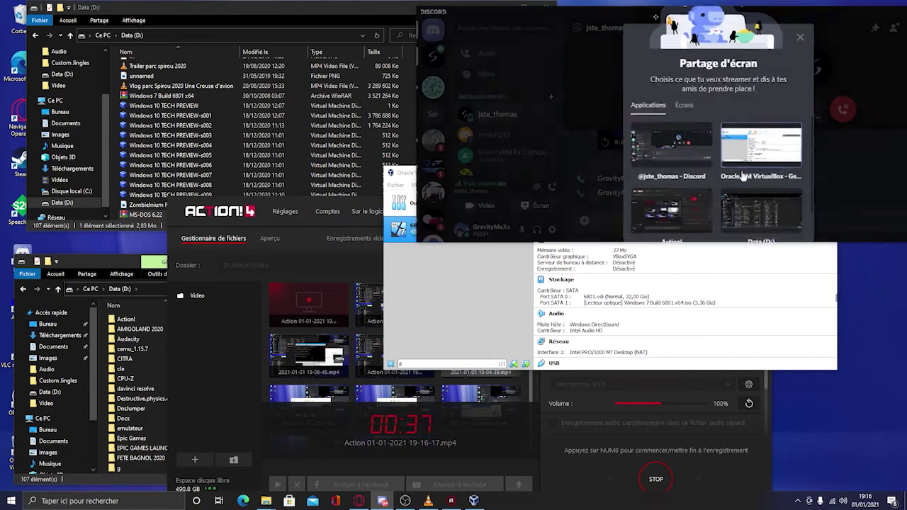
scroll(759, 169, "down", 2)
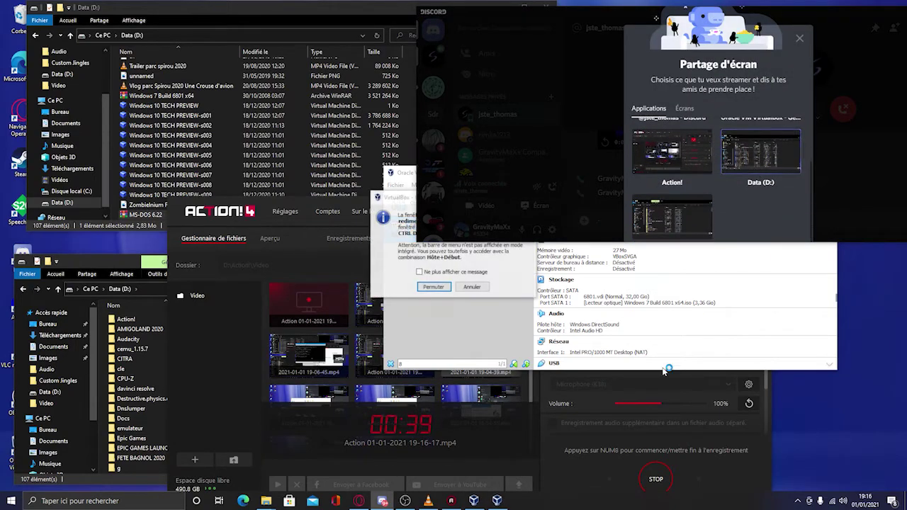
left_click(433, 287)
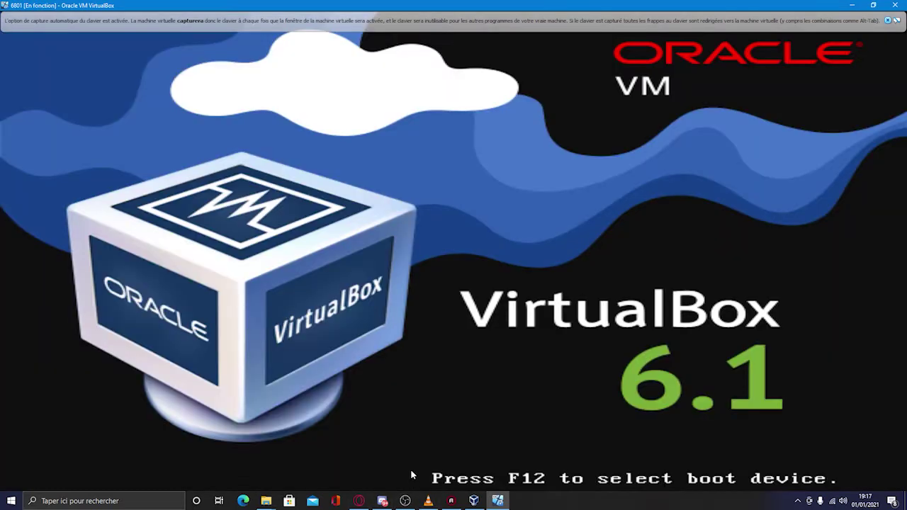
- Choose the 6801 virtual machine window as the Discord screen share source and let the virtual machine capture the mouse and keyboard
left_click(383, 502)
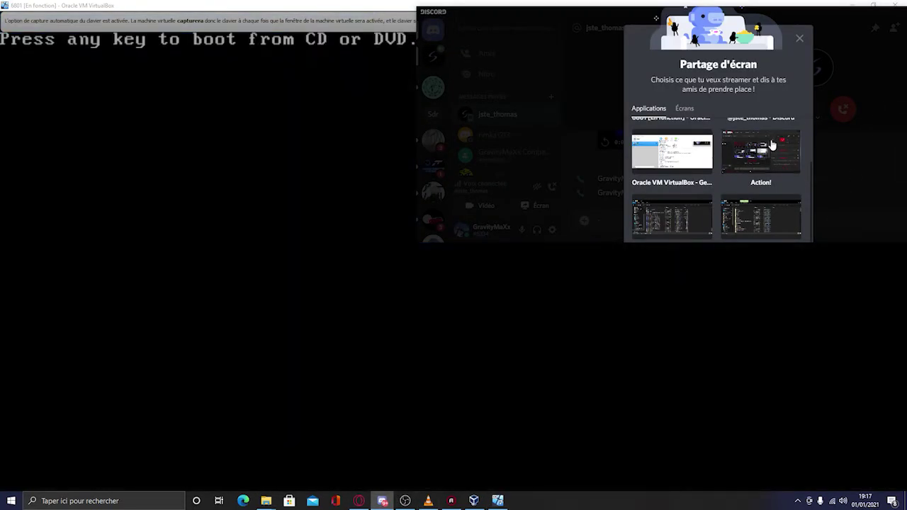
scroll(747, 215, "up", 2)
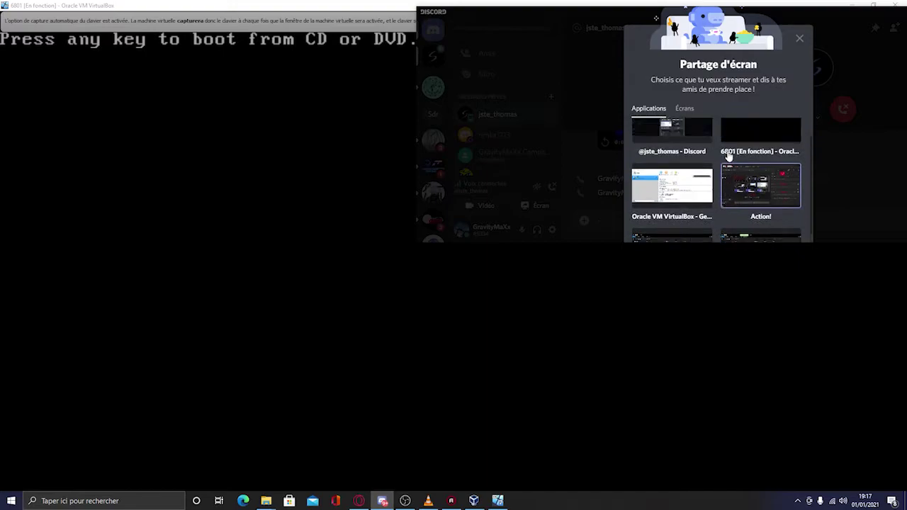
left_click(786, 170)
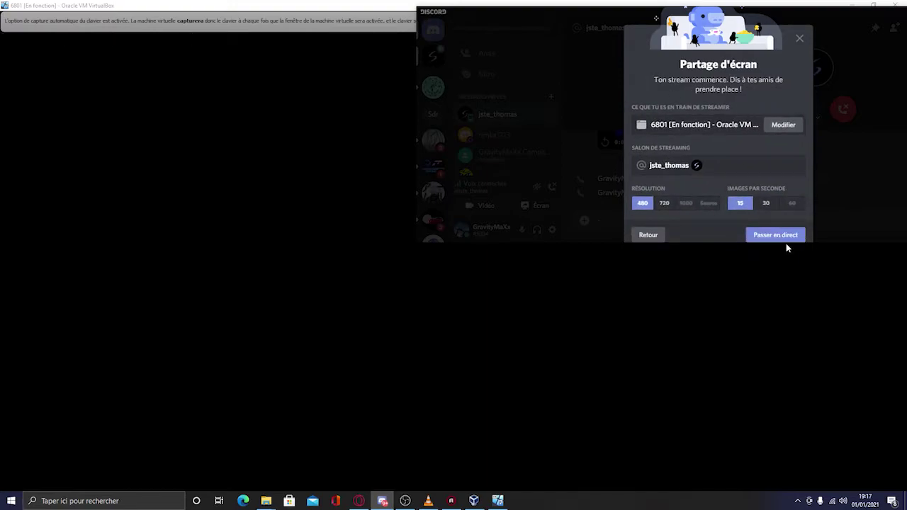
left_click(786, 244)
left_click(433, 302)
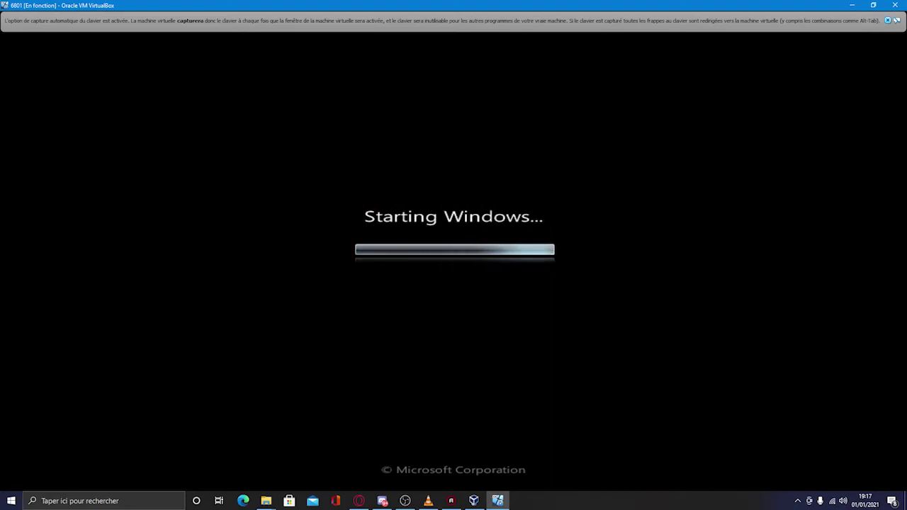
- Release the captured input, go live in Discord with the 6801 window stream, and return control to the virtual machine
key("ctrl+alt+Delete")
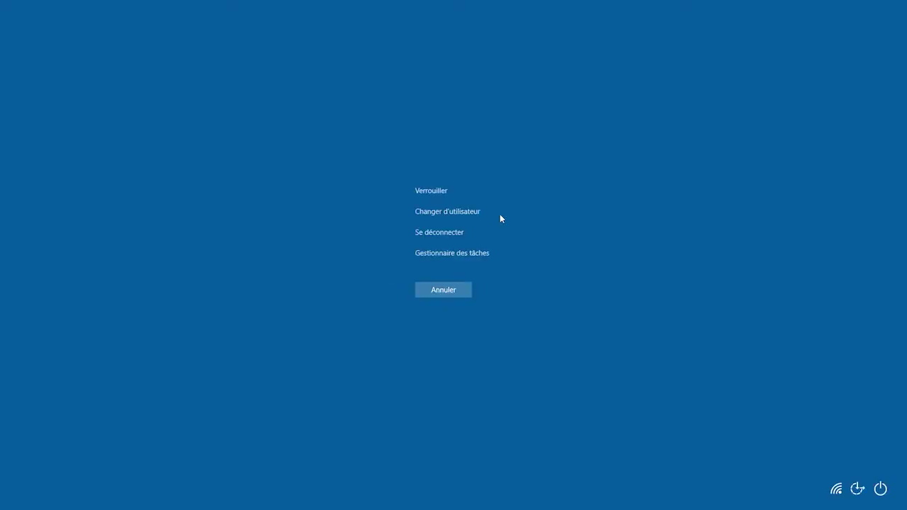
left_click(449, 294)
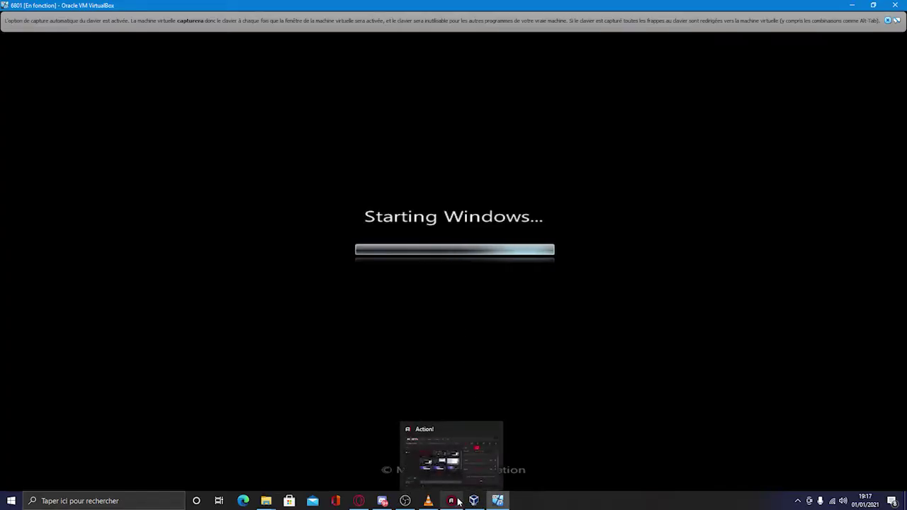
left_click(382, 501)
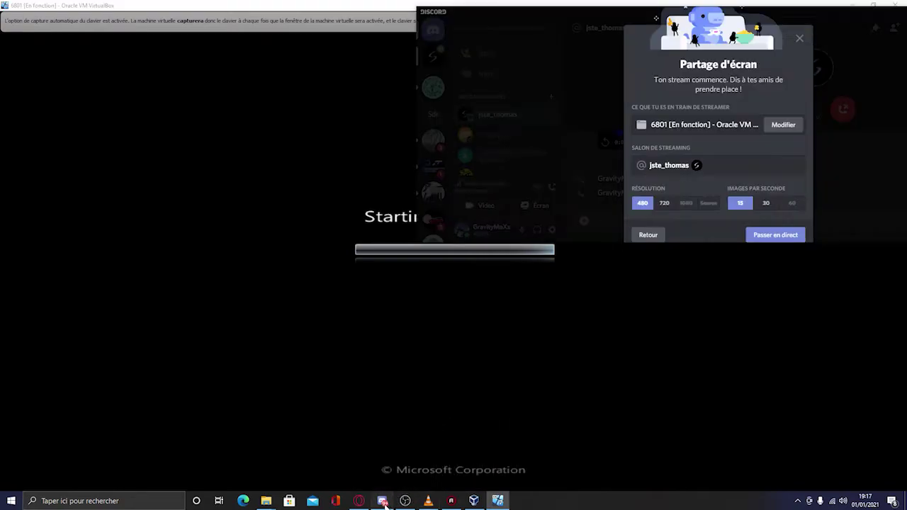
left_click(778, 236)
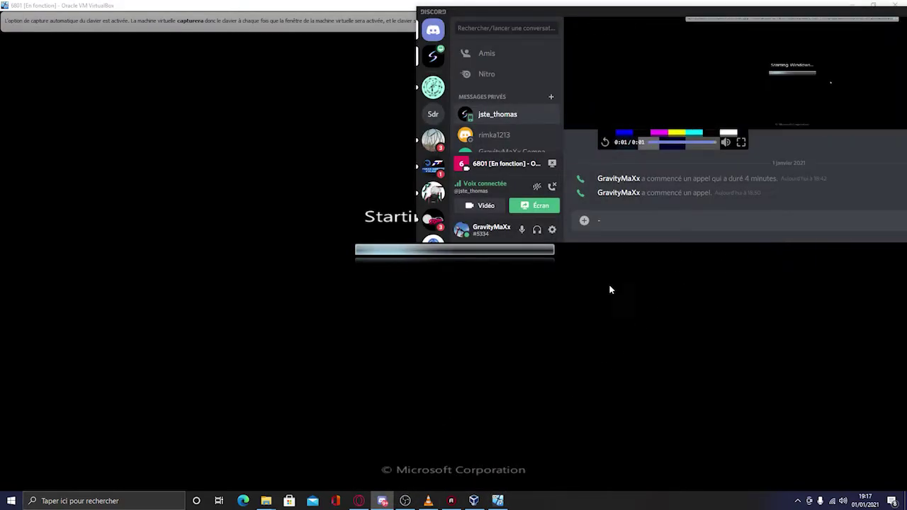
left_click(557, 308)
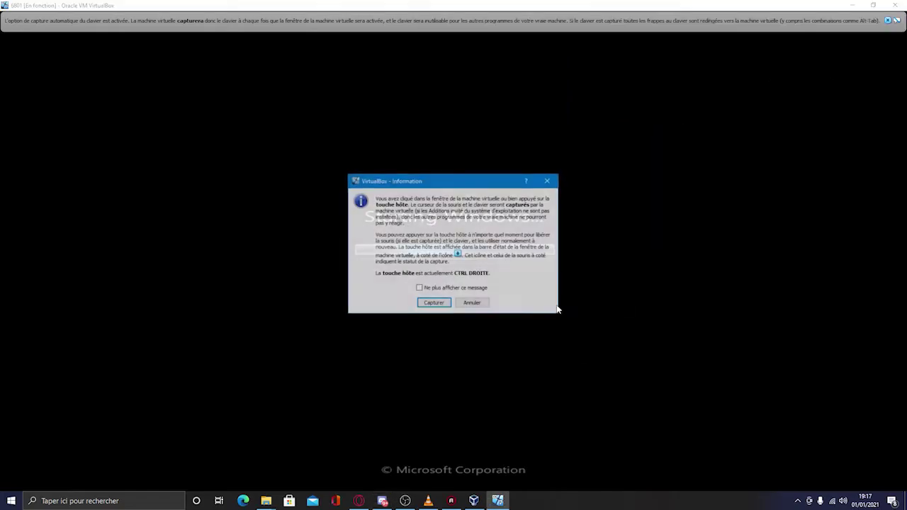
left_click(435, 304)
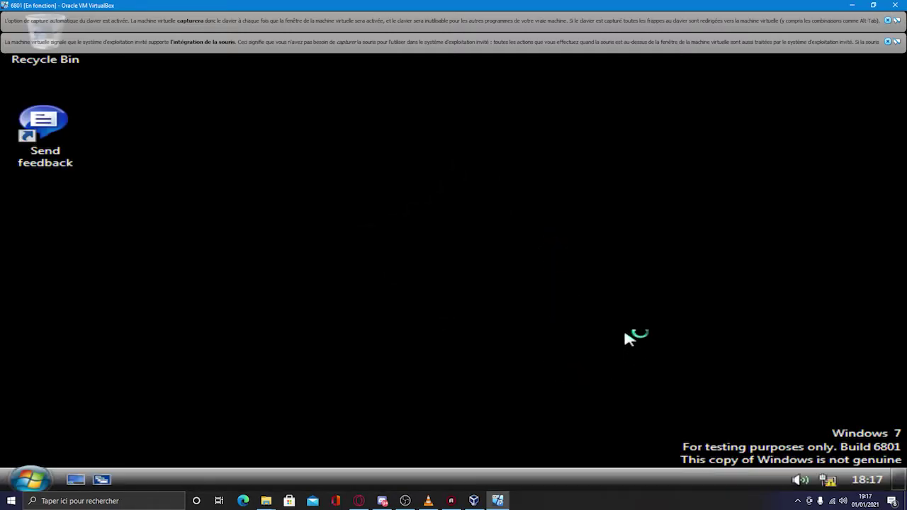
left_click_drag(304, 149, 502, 285)
left_click_drag(487, 235, 560, 312)
left_click(28, 476)
left_click(29, 475)
- Dismiss the keyboard capture and mouse integration notices in the virtual machine window and maximize it again
left_click_drag(648, 4, 358, 124)
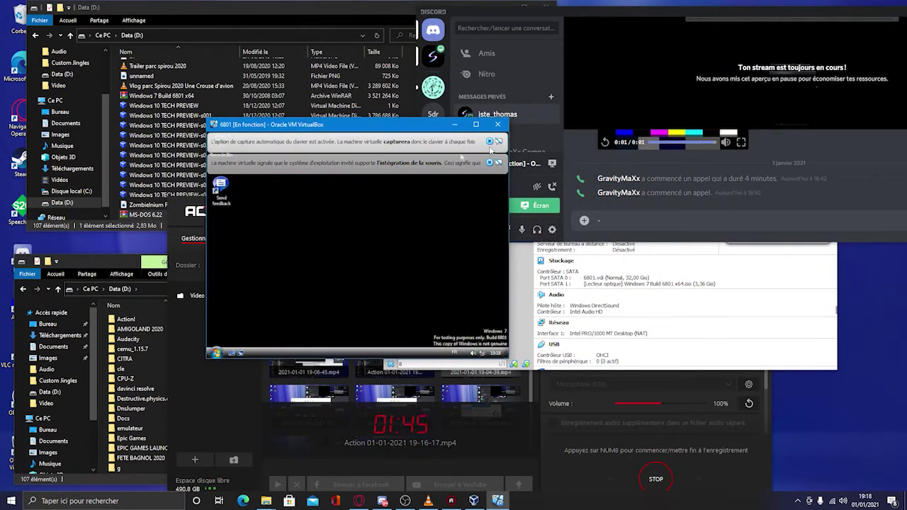
left_click(489, 142)
left_click(489, 141)
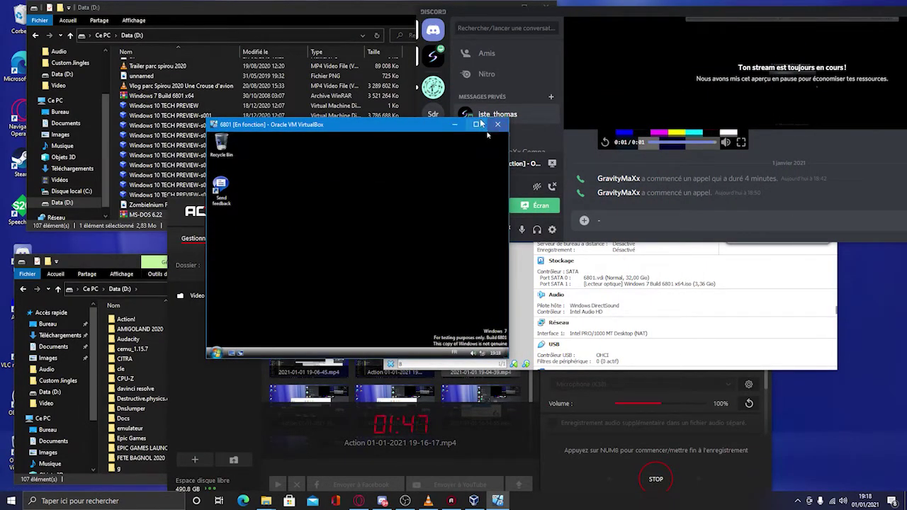
left_click(476, 126)
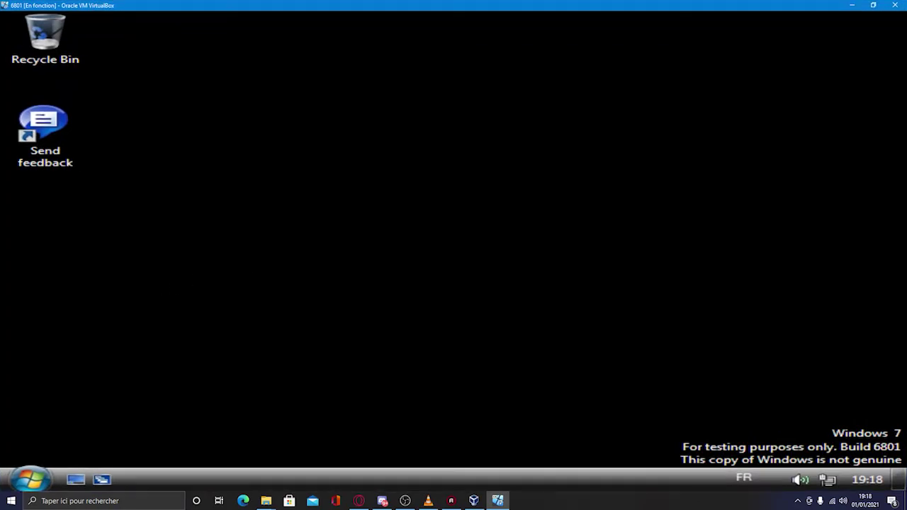
left_click(17, 479)
left_click(397, 442)
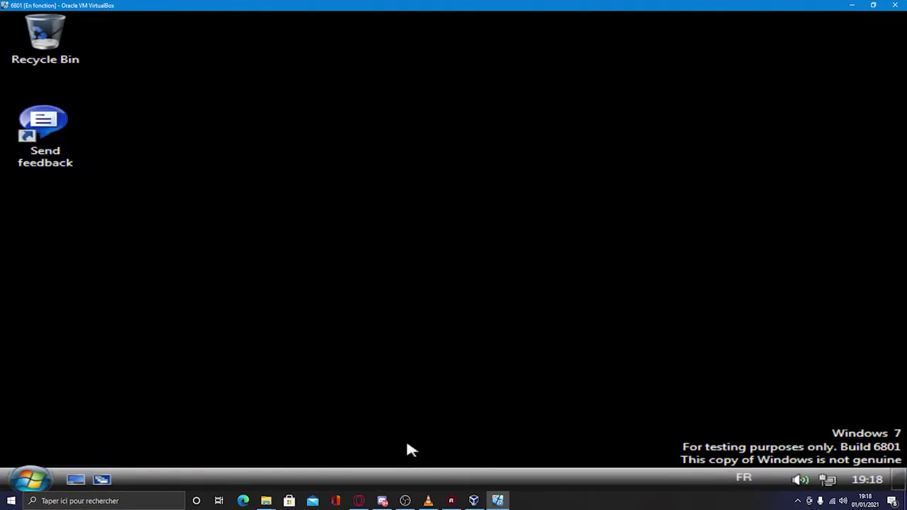
left_click(469, 279)
left_click_drag(188, 98, 379, 221)
- Open the Personalization settings of the Windows 7 guest desktop
right_click(377, 216)
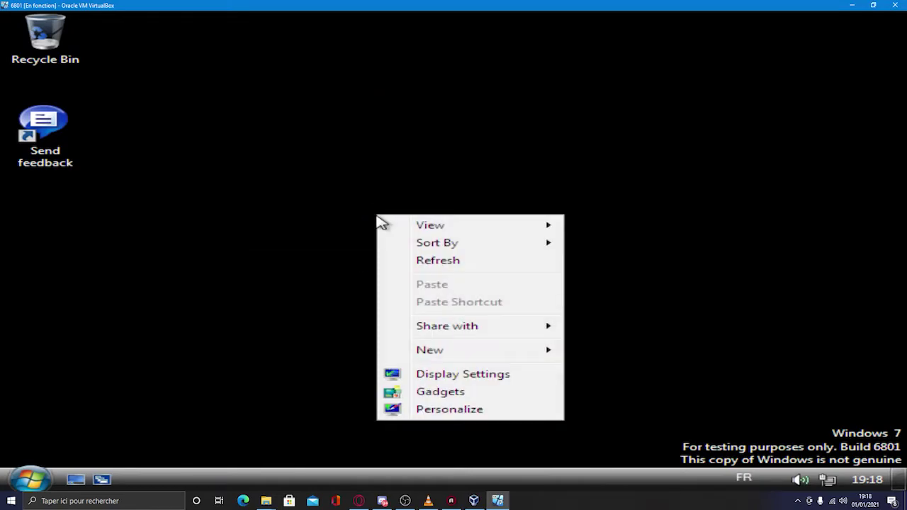
left_click(478, 415)
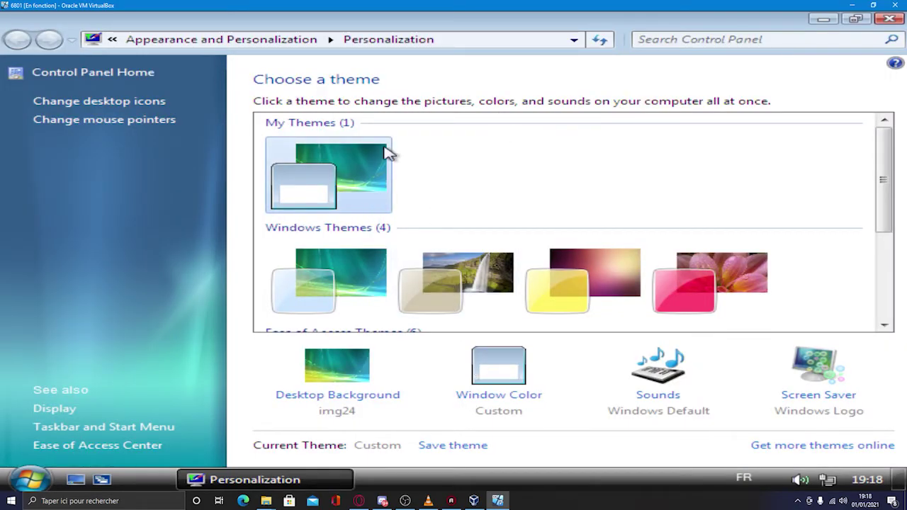
- Move the Personalization window away from the screen edge and apply the Windows 7 theme
left_click_drag(435, 24, 507, 38)
scroll(415, 259, "down", 2)
left_click(415, 259)
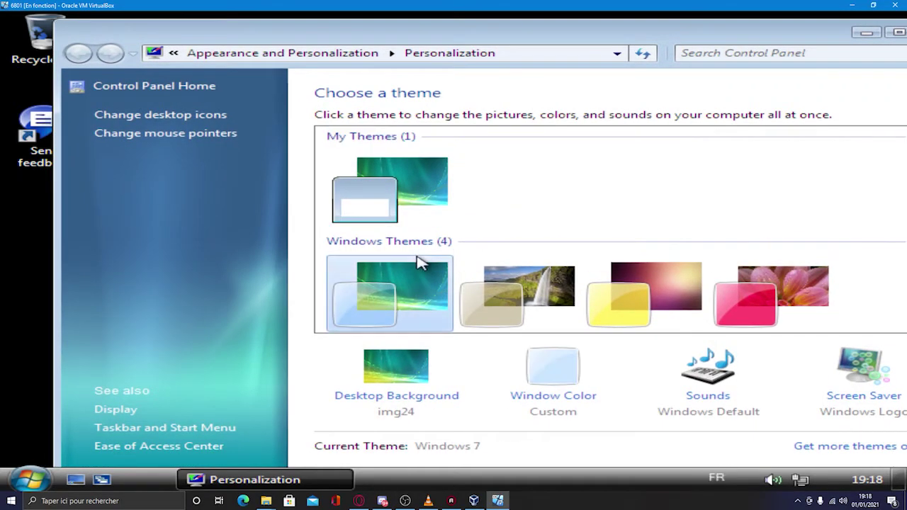
- Reposition the Personalization window, try the waterfall landscape theme and switch back to the Windows 7 theme
left_click_drag(459, 22, 446, 73)
scroll(522, 297, "down", 2)
left_click(485, 255)
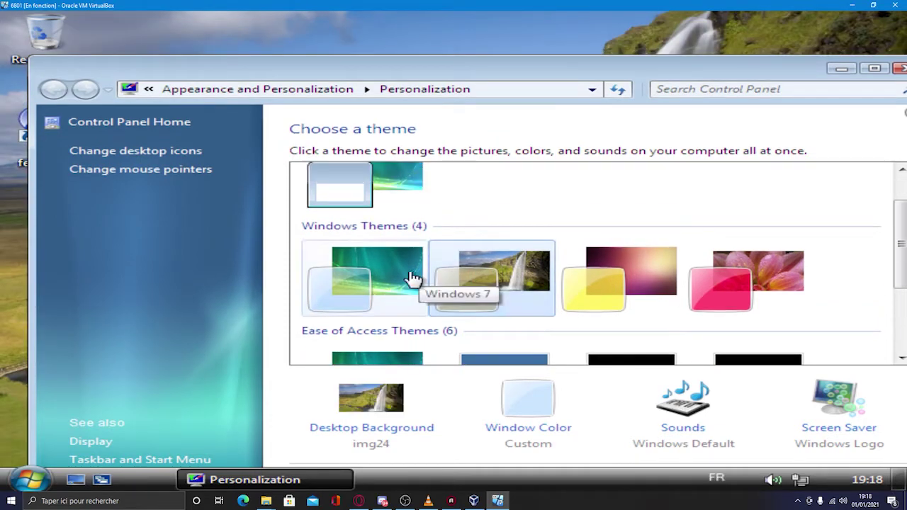
left_click(414, 278)
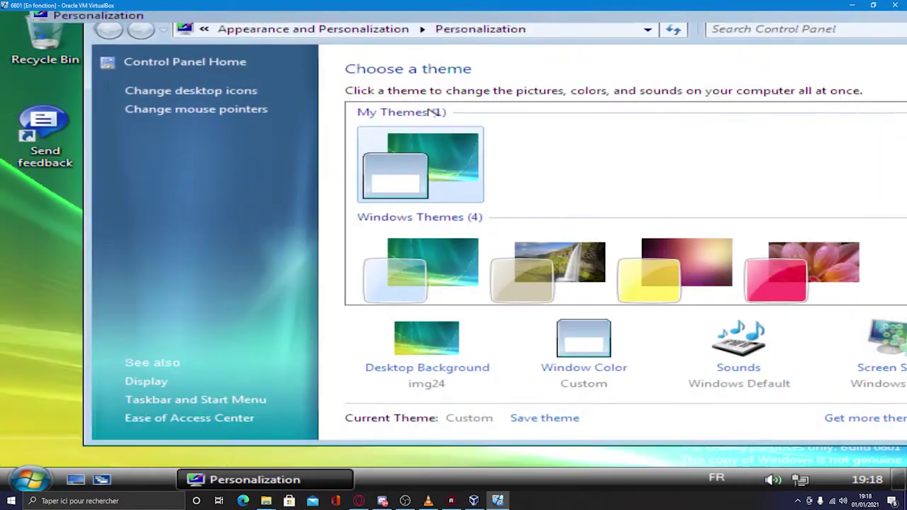
- Apply the Light Auras theme and browse the Ease of Access themes in the theme list
scroll(544, 162, "down", 4)
left_click(627, 177)
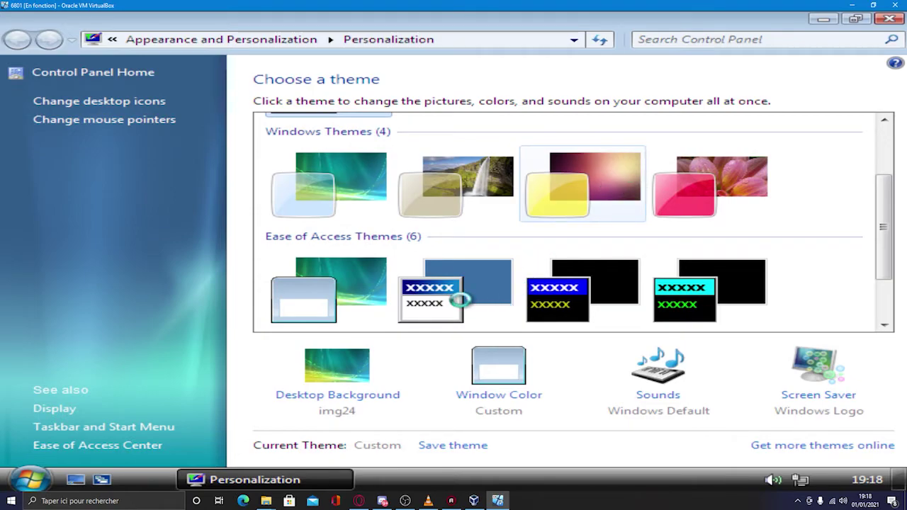
scroll(463, 307, "down", 3)
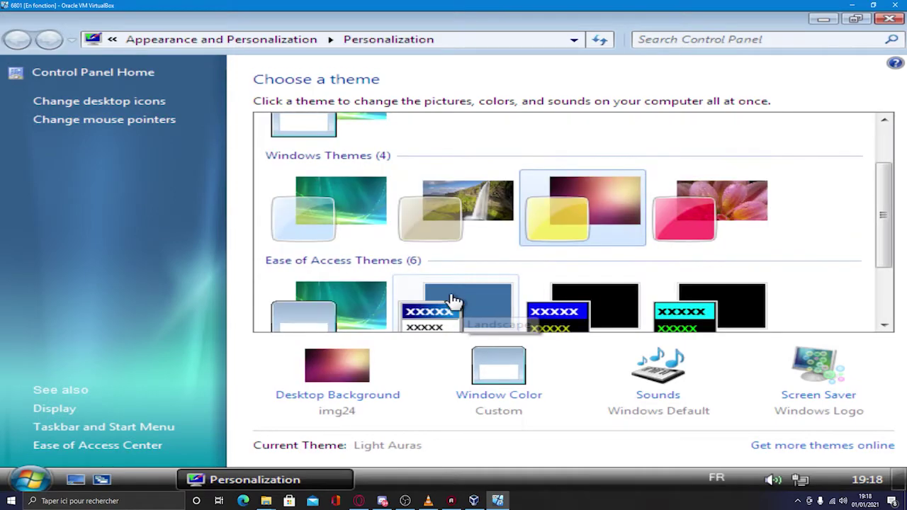
scroll(447, 282, "down", 2)
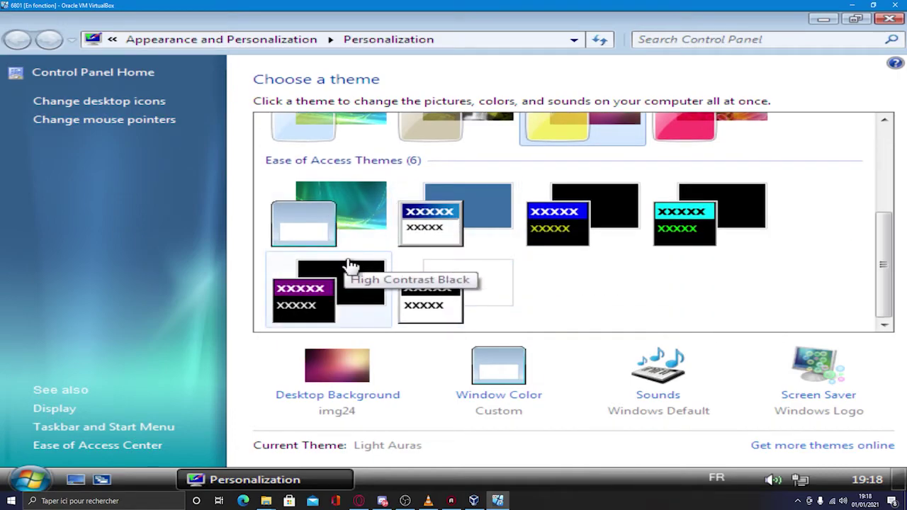
- Apply the custom theme under My Themes again and close the Personalization window
scroll(399, 278, "up", 5)
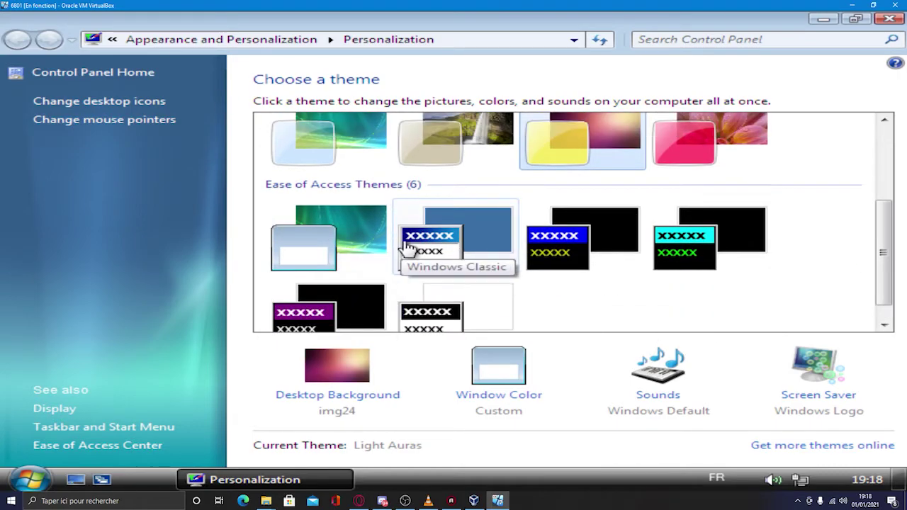
scroll(419, 251, "down", 5)
scroll(401, 241, "up", 7)
left_click(312, 199)
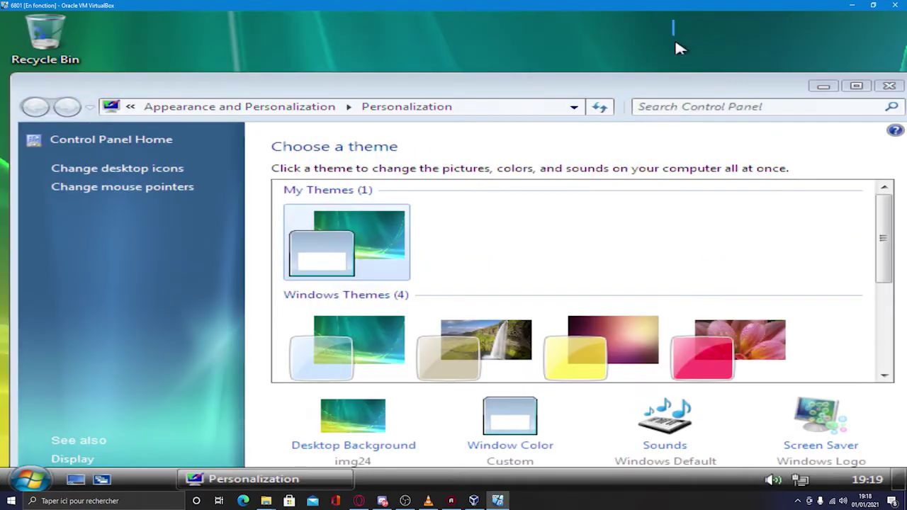
left_click(894, 85)
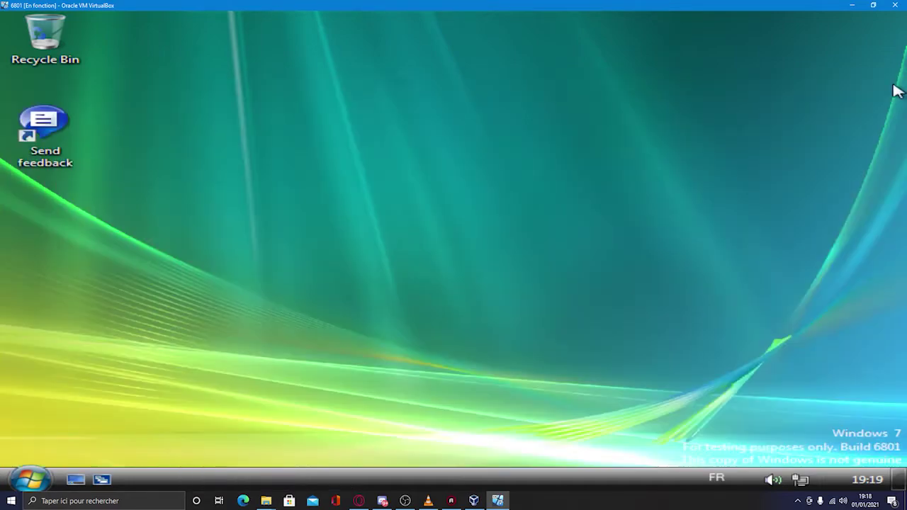
- Launch Windows Media Center in the guest and move its window fully into view on the desktop
left_click(30, 480)
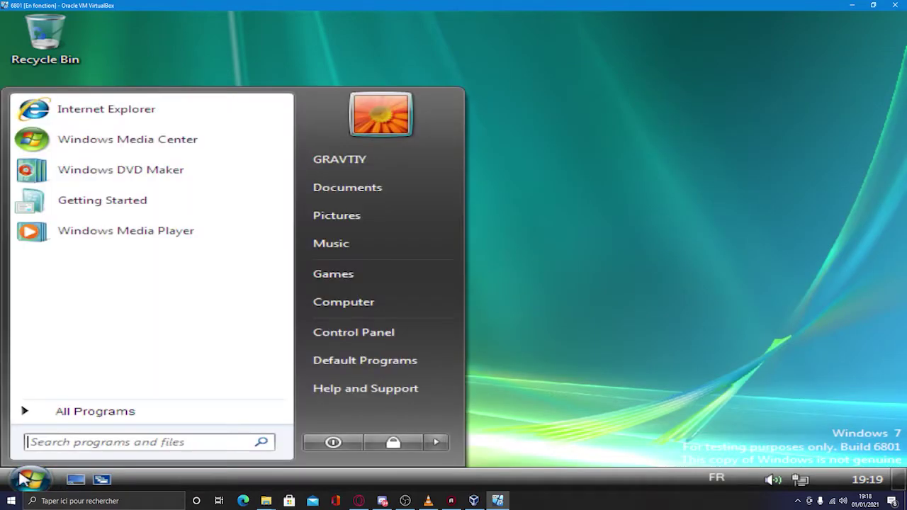
left_click(163, 140)
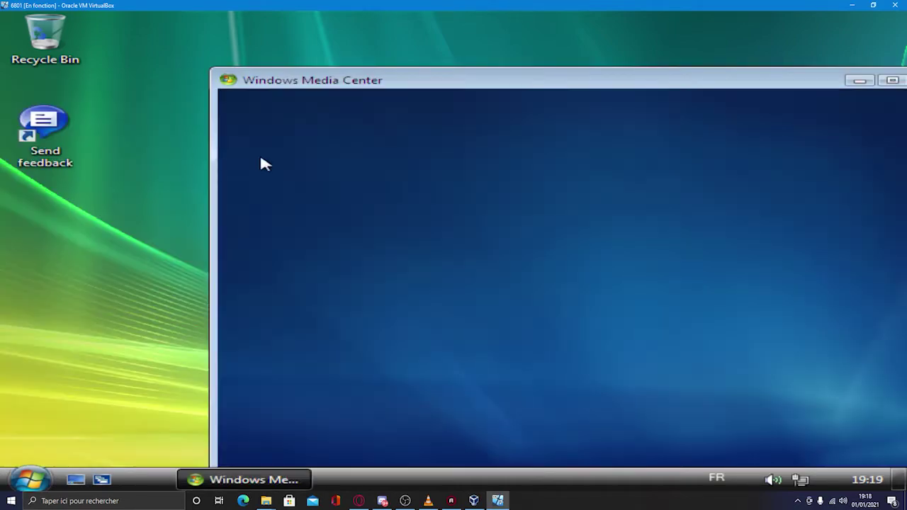
left_click_drag(511, 88, 401, 36)
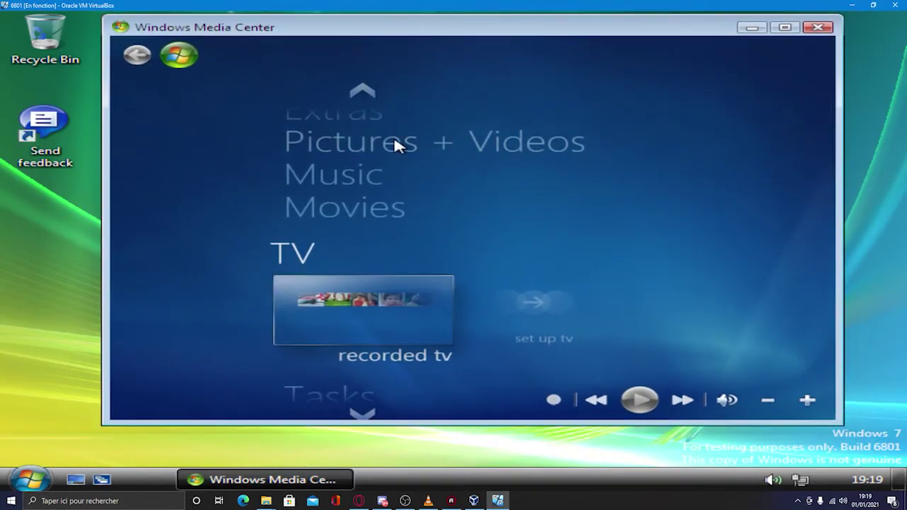
- Go to the Extras category in Windows Media Center and open the extras library
left_click(372, 101)
left_click(372, 101)
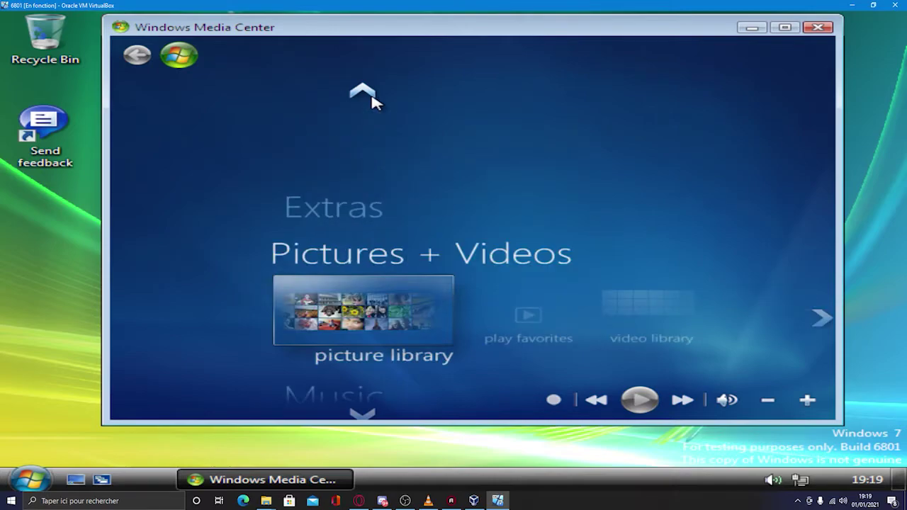
left_click(372, 101)
left_click(411, 325)
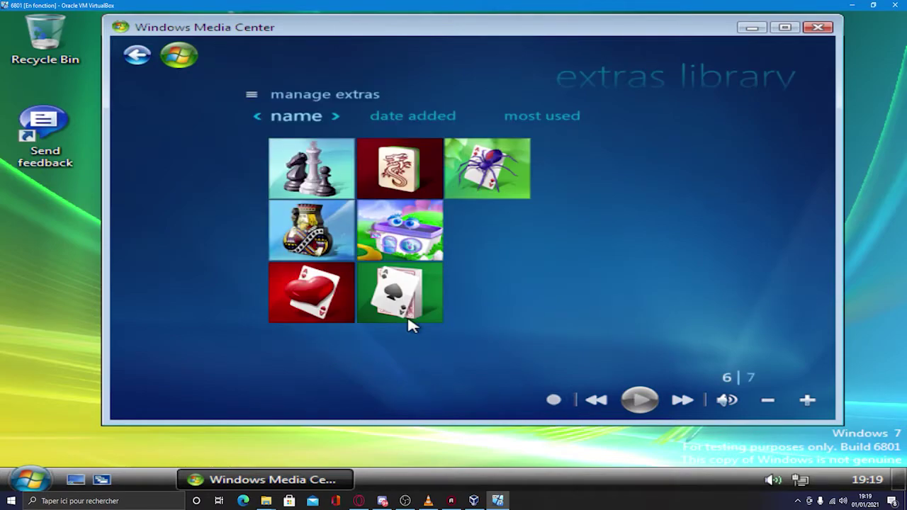
- Launch Mahjong Titans from the extras library, accept the software rendering warning and start the Dragon layout
left_click(408, 181)
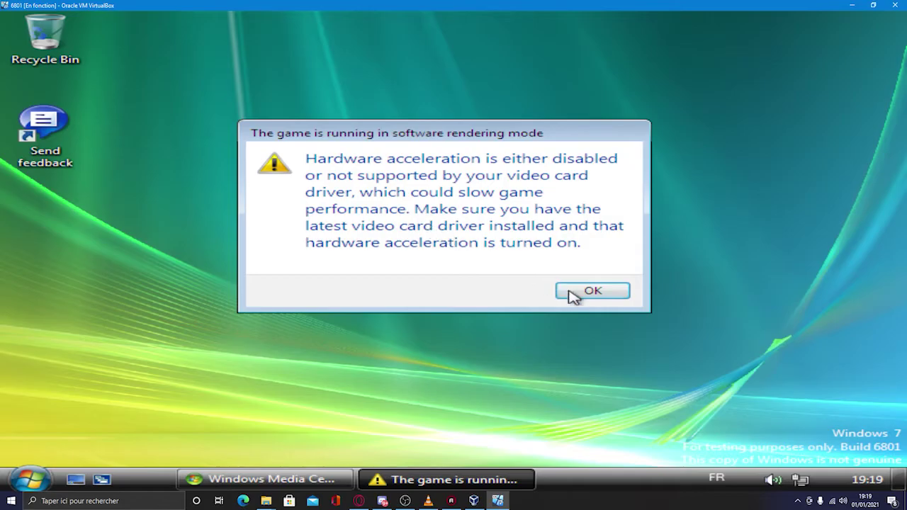
left_click(588, 292)
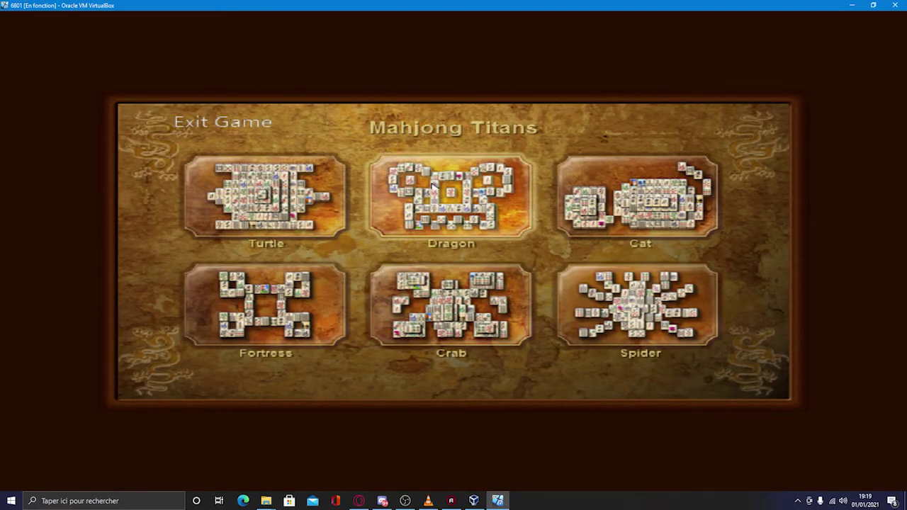
left_click(464, 195)
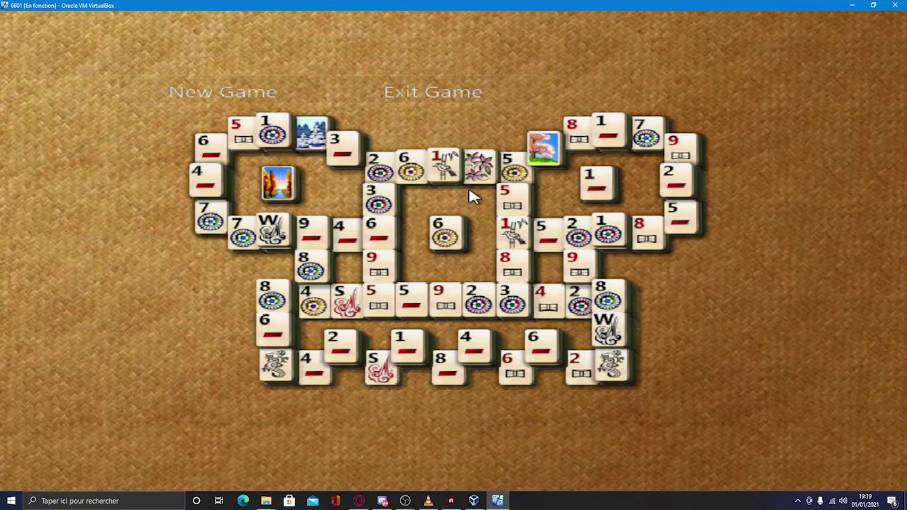
- Try tile pairs on the Dragon board and remove the matching pair of 6 circle tiles
left_click(476, 174)
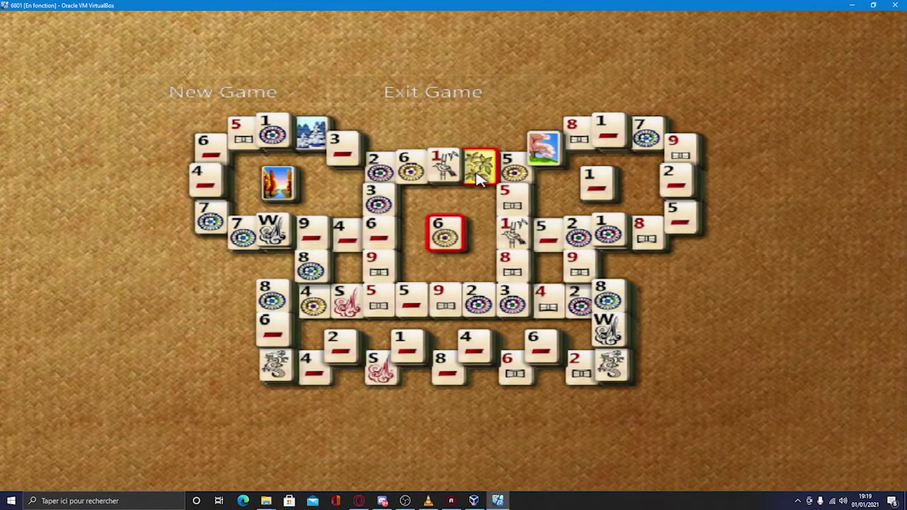
left_click(452, 176)
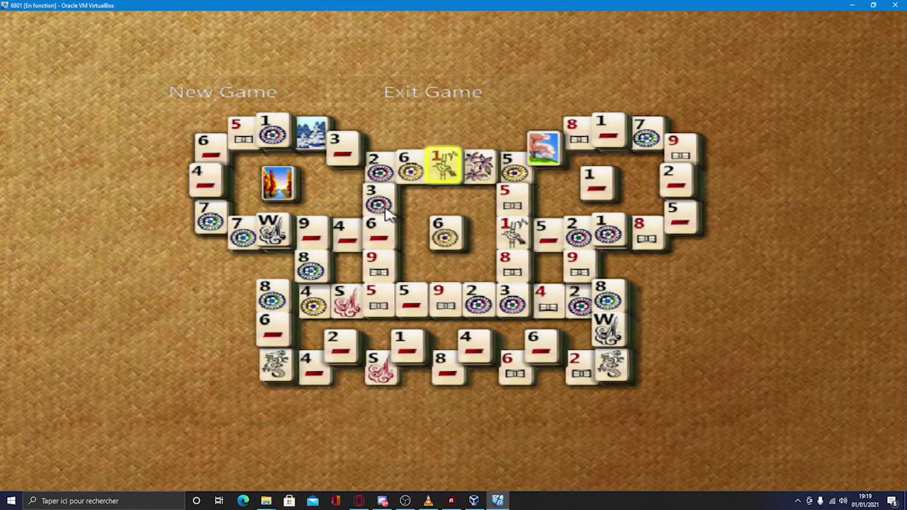
left_click(443, 234)
left_click(446, 236)
left_click(422, 176)
- Try to match the central 7 bamboo tile with other tiles on the Dragon board
left_click(454, 245)
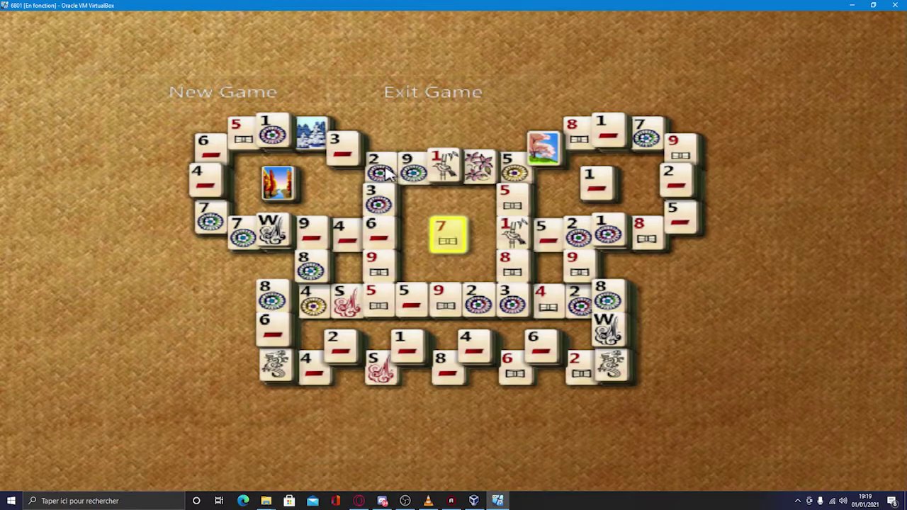
left_click(444, 164)
left_click(388, 259)
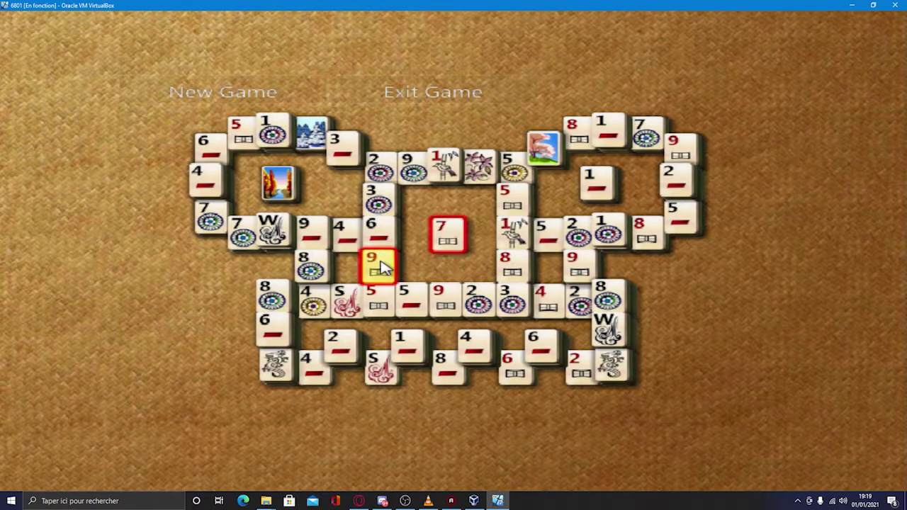
left_click(394, 301)
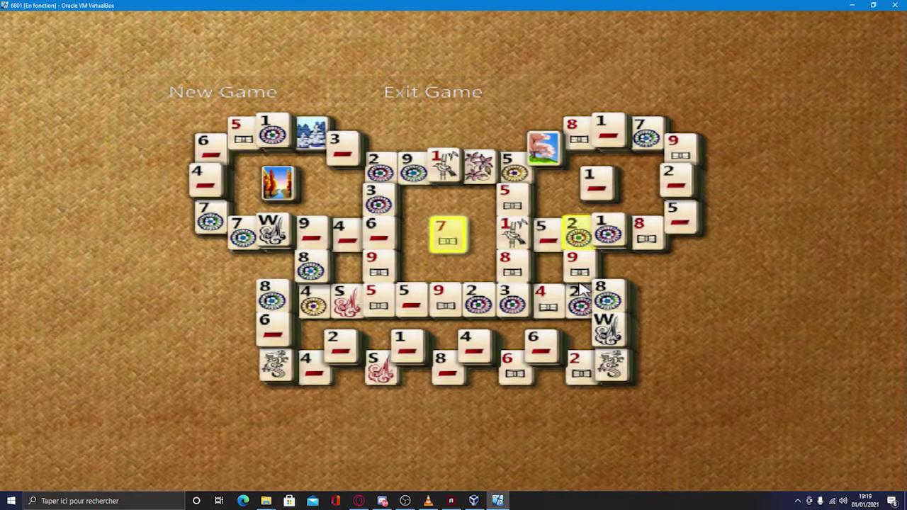
left_click(610, 365)
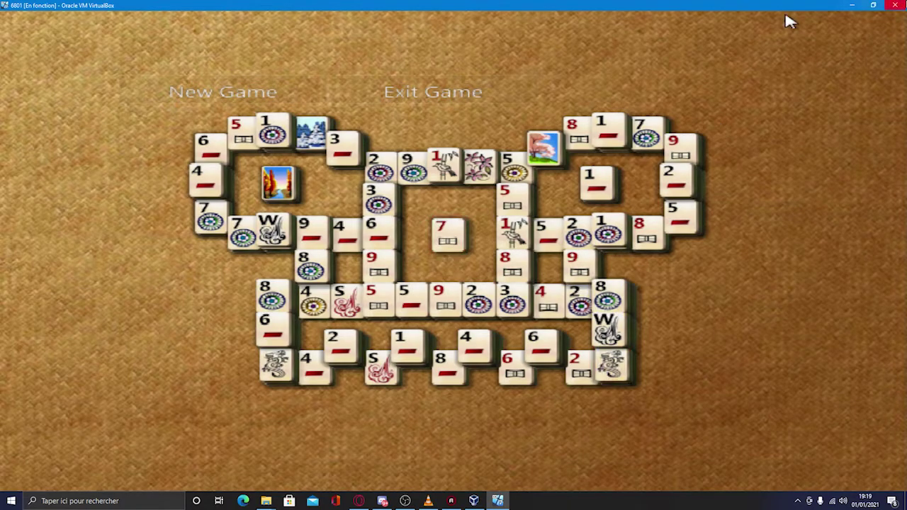
- Exit Mahjong Titans without saving the game in progress, keeping the virtual machine window maximized
left_click_drag(222, 6, 376, 127)
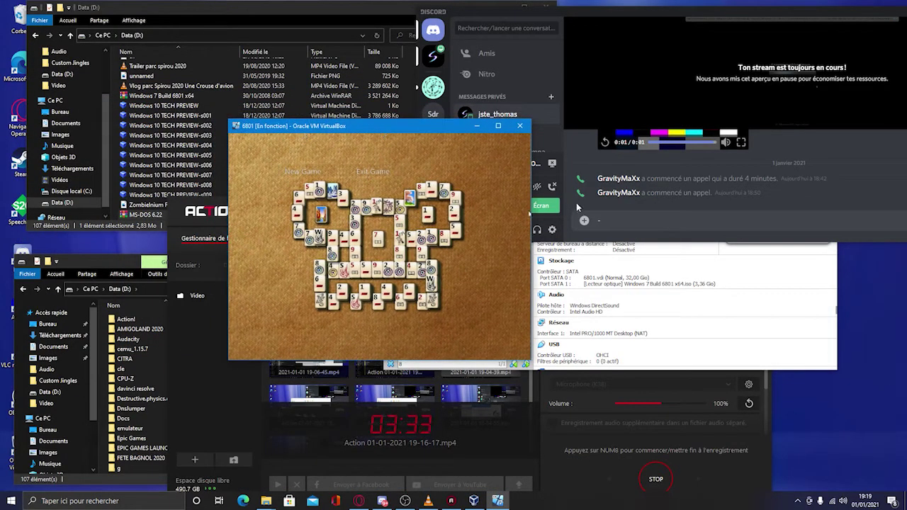
left_click(499, 127)
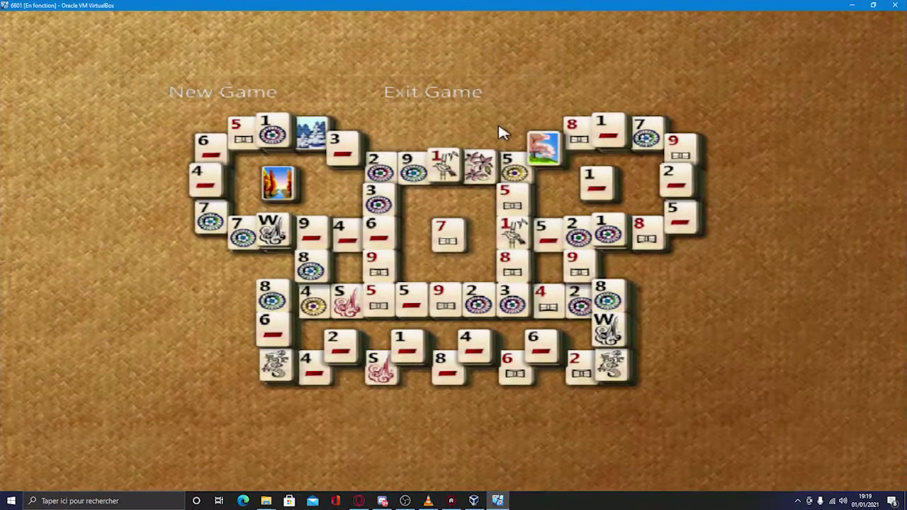
left_click(425, 94)
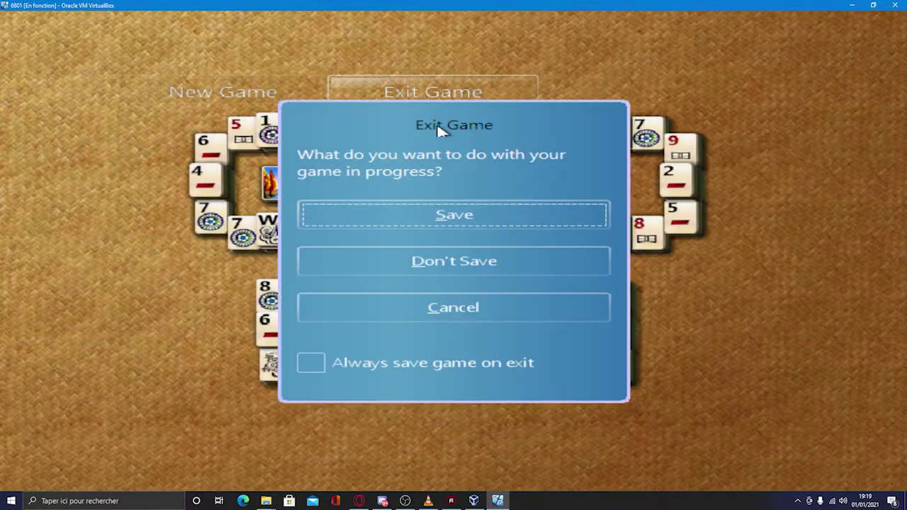
left_click(472, 259)
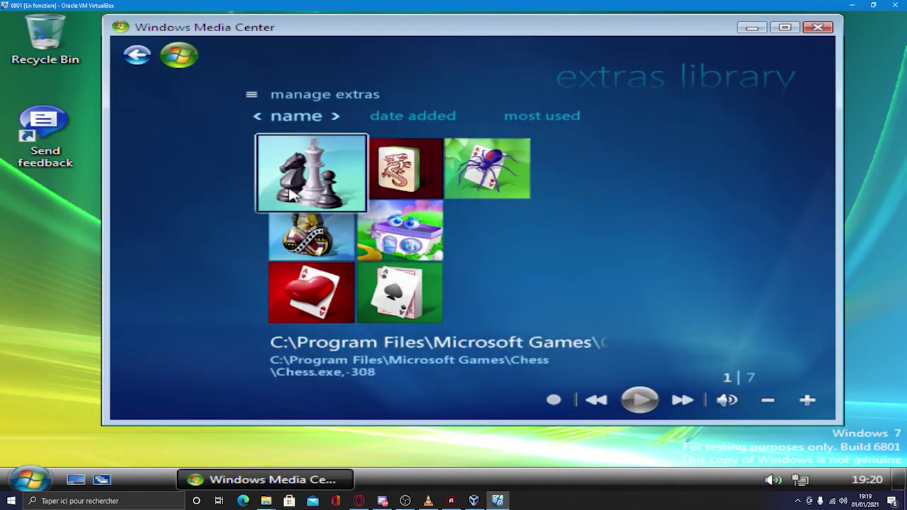
- Launch Chess Titans from the extras library, accept the rendering warning and choose the Beginner difficulty
left_click(314, 206)
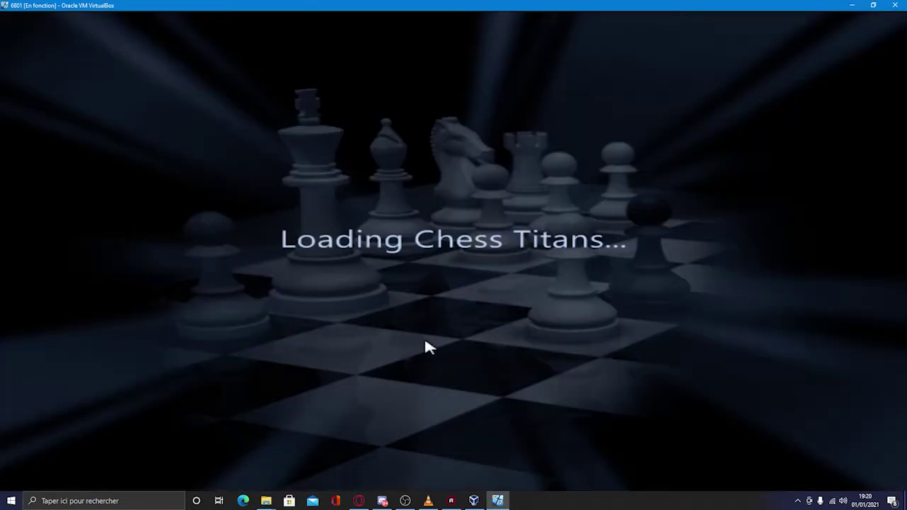
left_click(577, 296)
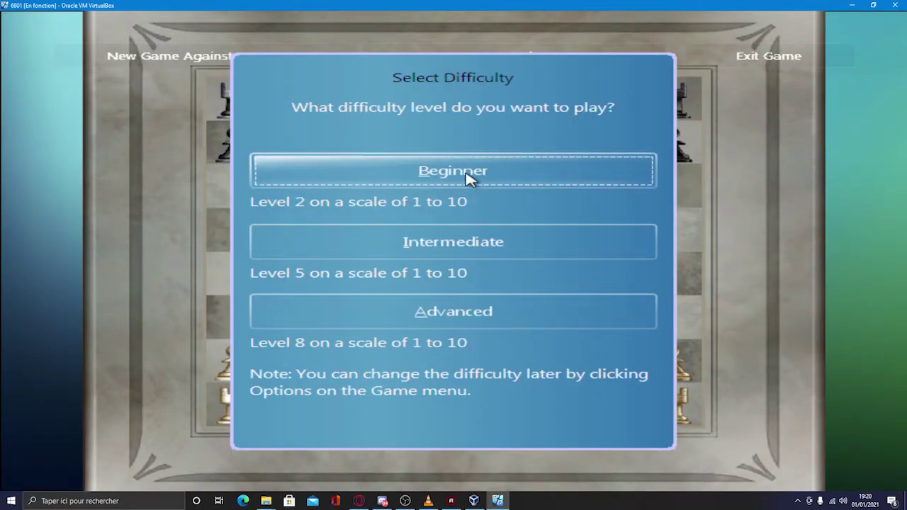
left_click(468, 178)
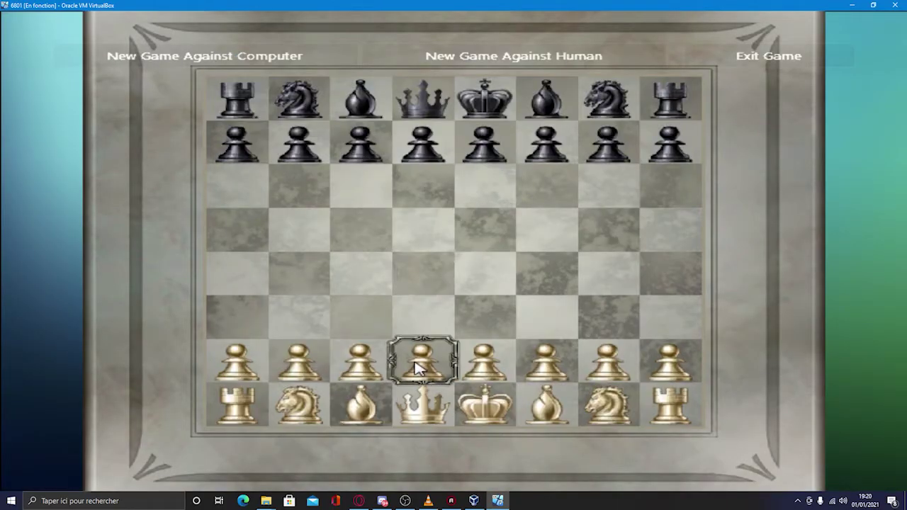
- Play White's opening moves against the computer: pawn d2 to d3, d3 to d4, and pawn f2 to f4
left_click(419, 369)
left_click(425, 314)
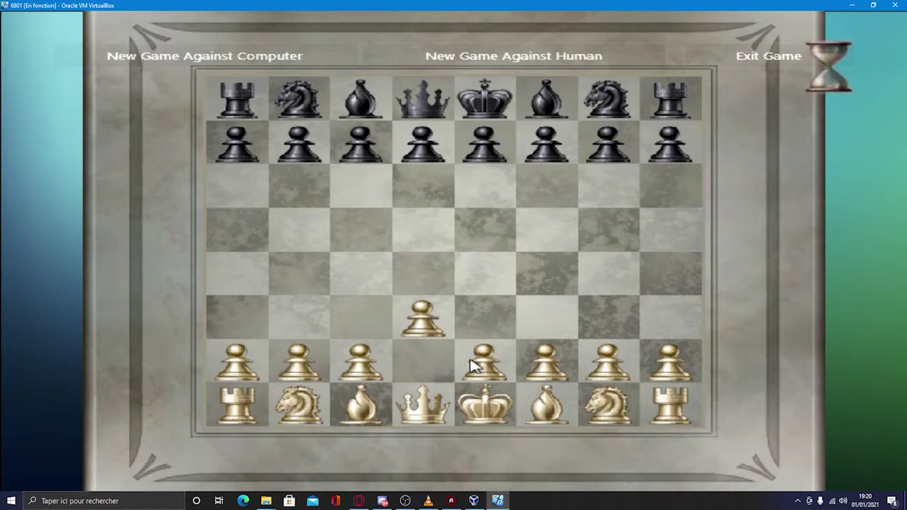
left_click(423, 302)
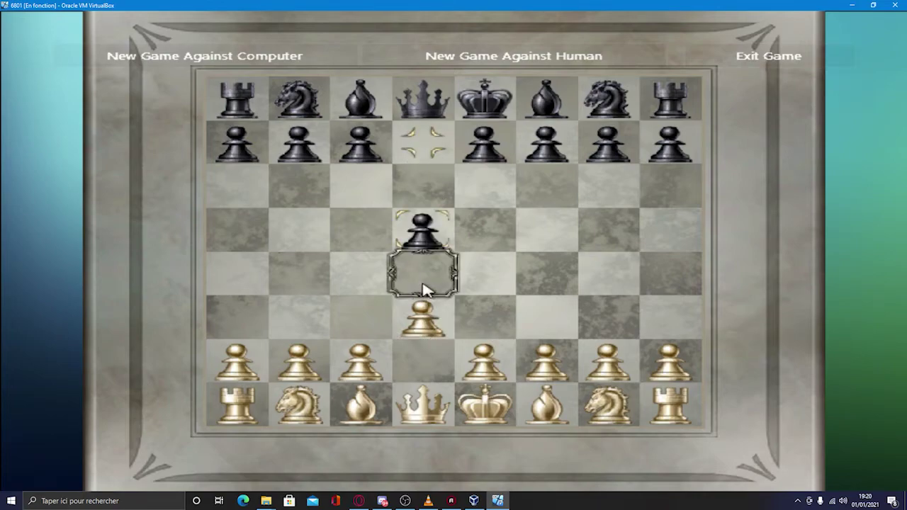
left_click(437, 294)
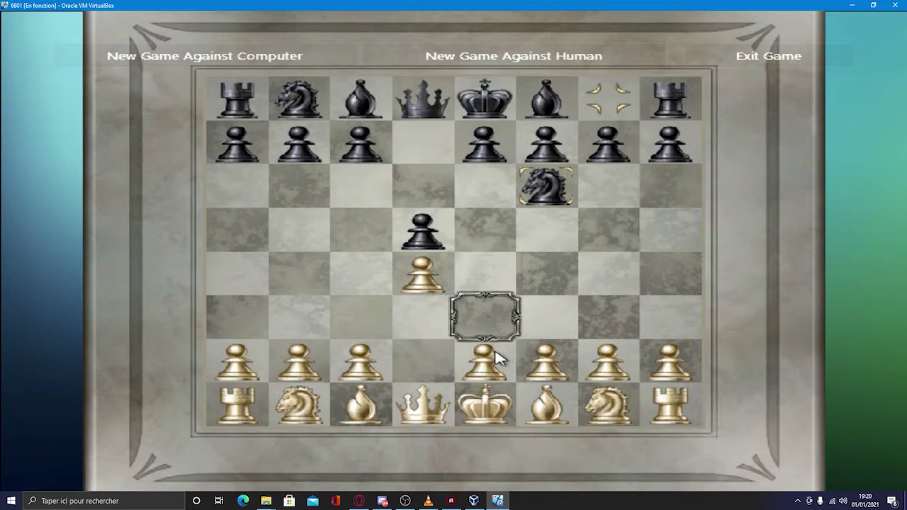
left_click(544, 360)
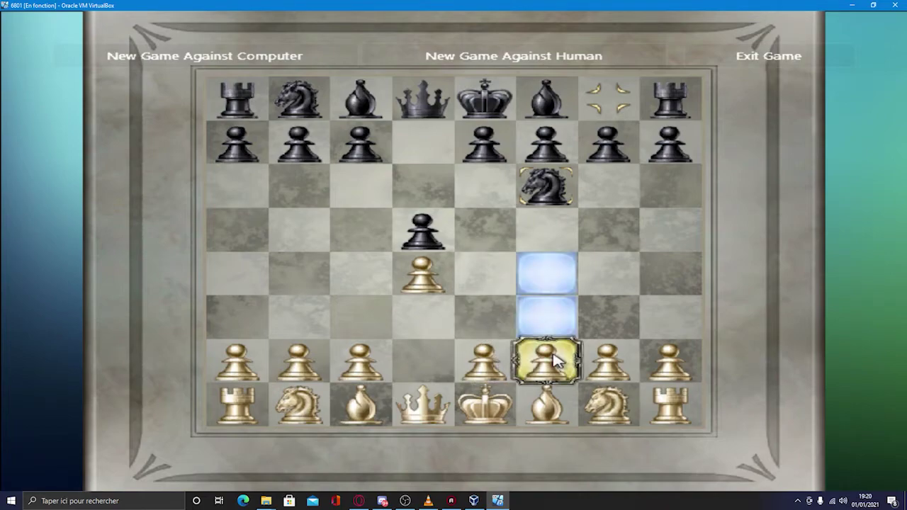
left_click(555, 277)
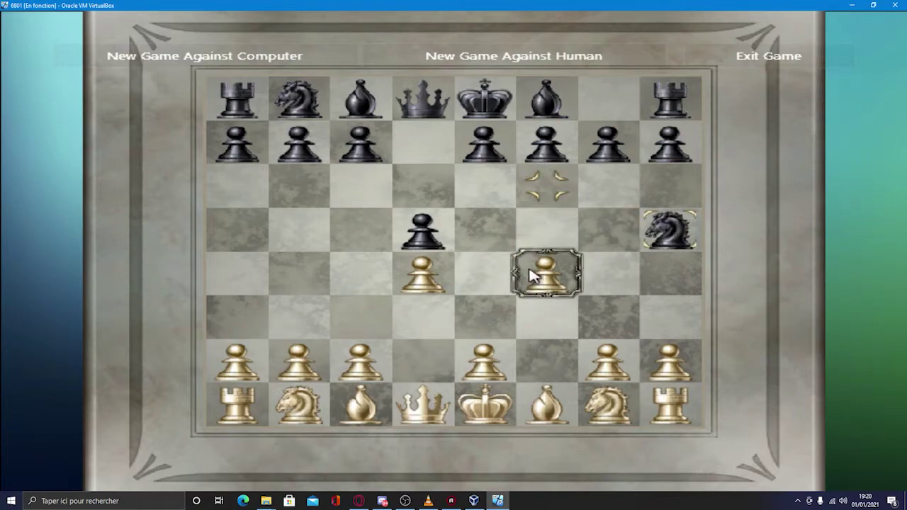
- Advance White's pawn from f4 to f5 on the chessboard
left_click(535, 275)
left_click(533, 193)
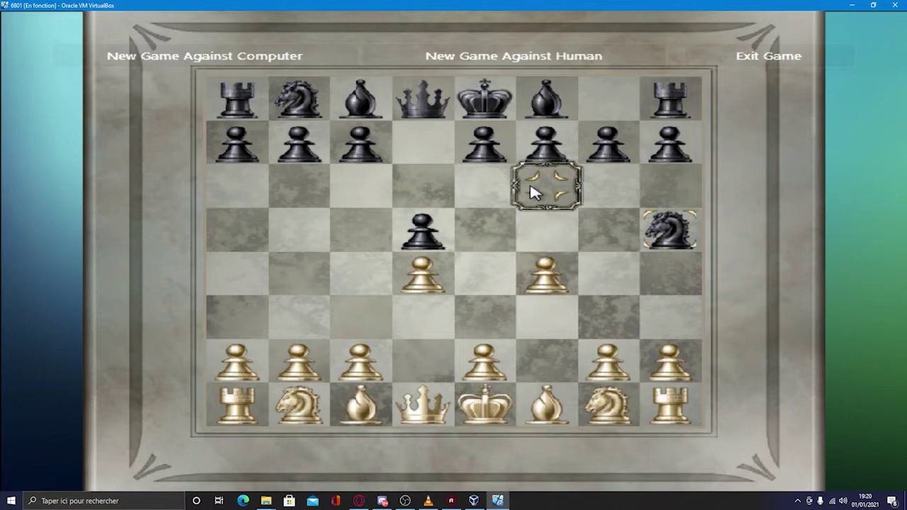
left_click(552, 297)
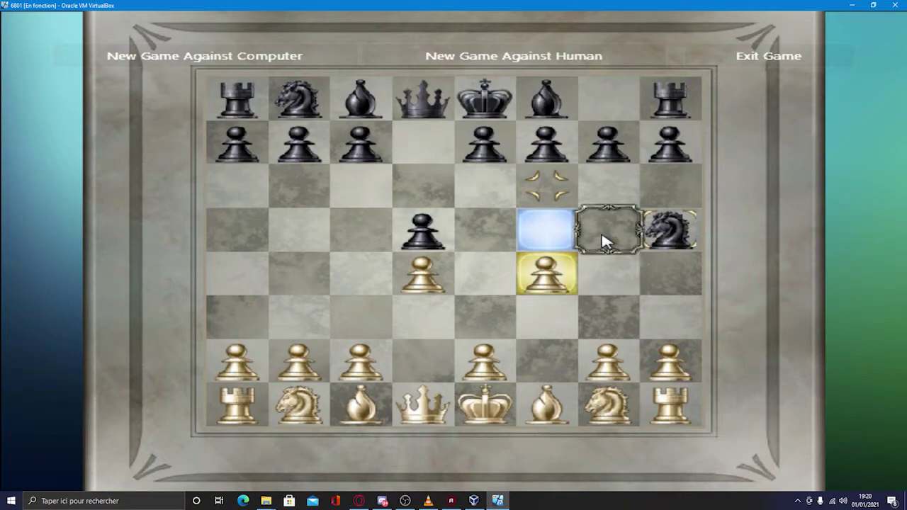
left_click(495, 234)
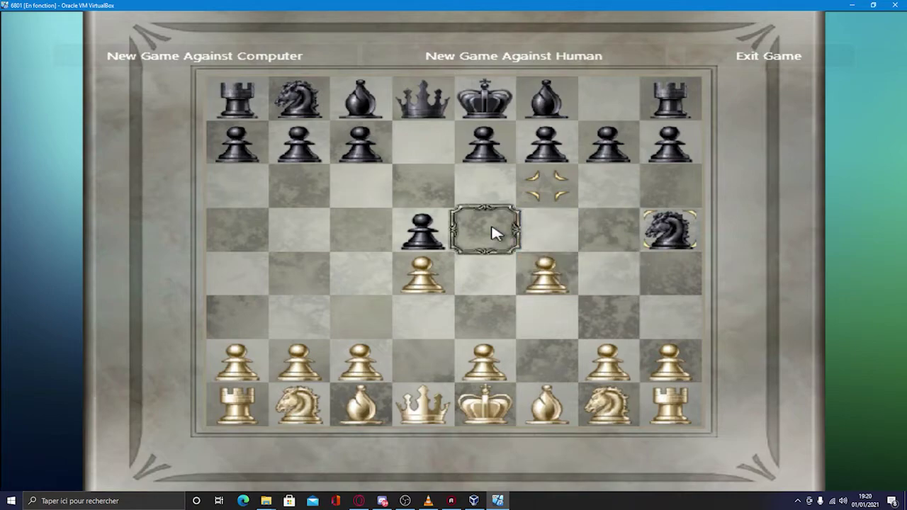
left_click(556, 273)
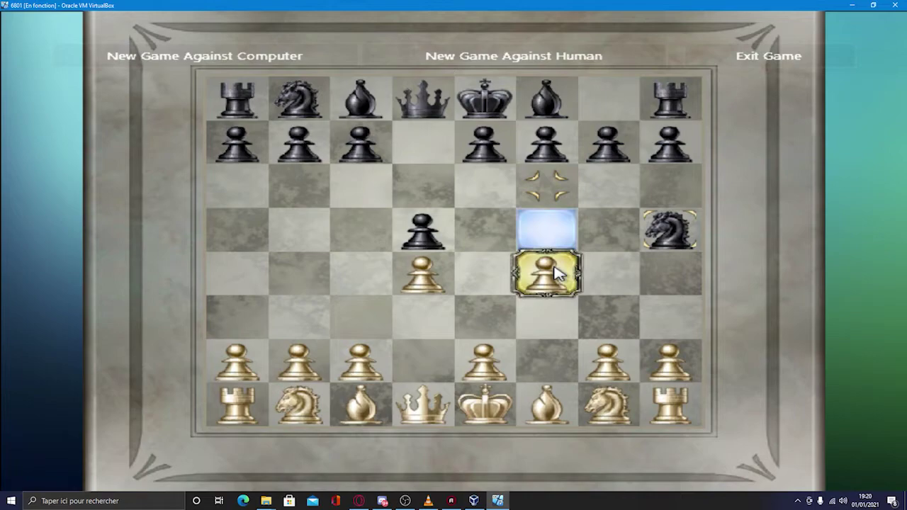
left_click(544, 383)
left_click(546, 273)
left_click(547, 237)
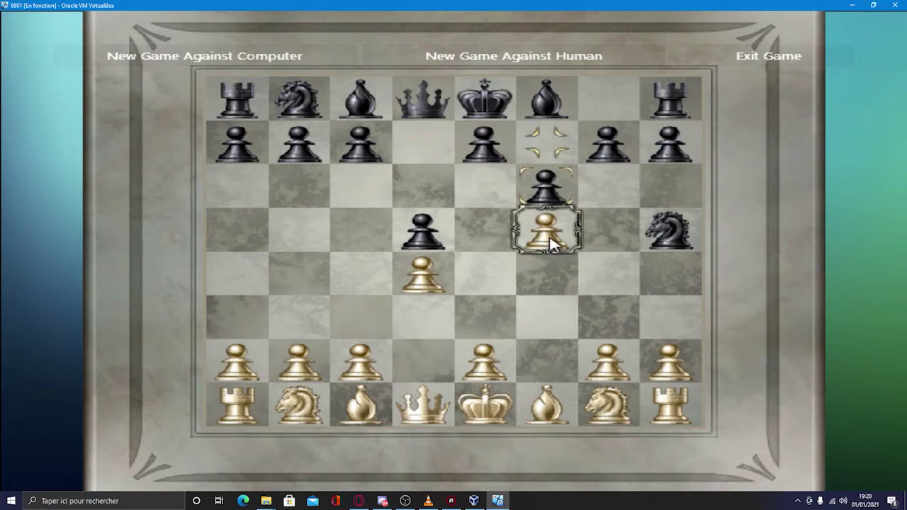
- Move White's pawn from g2 to g3, and the king's pawn from e2 to e3
left_click(551, 243)
left_click(501, 224)
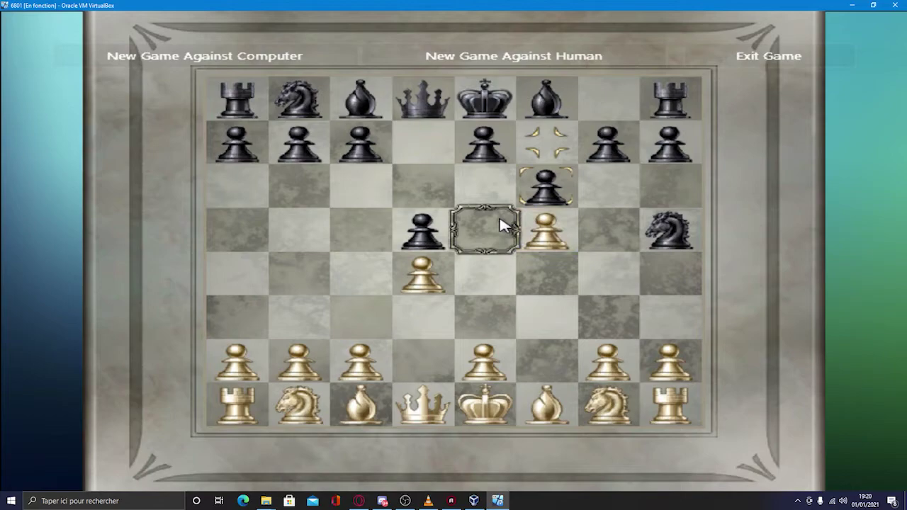
left_click(613, 360)
left_click(615, 323)
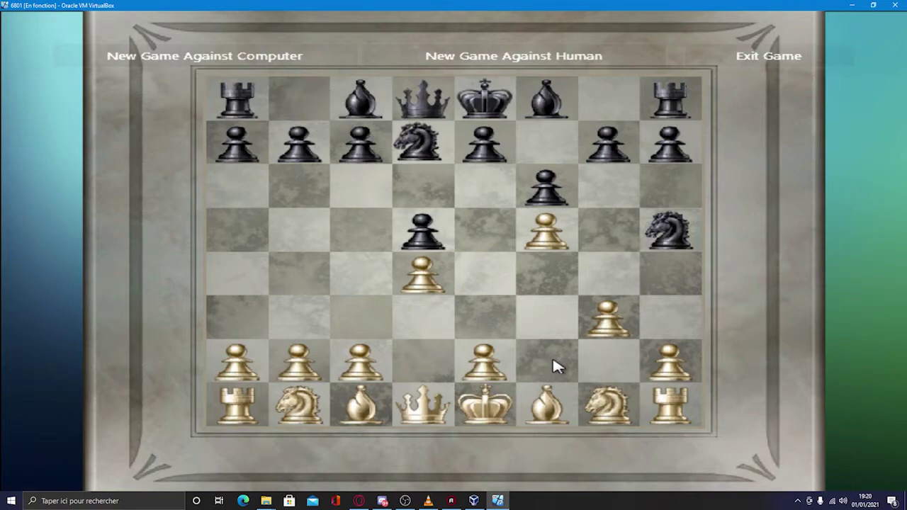
left_click(479, 362)
left_click(488, 320)
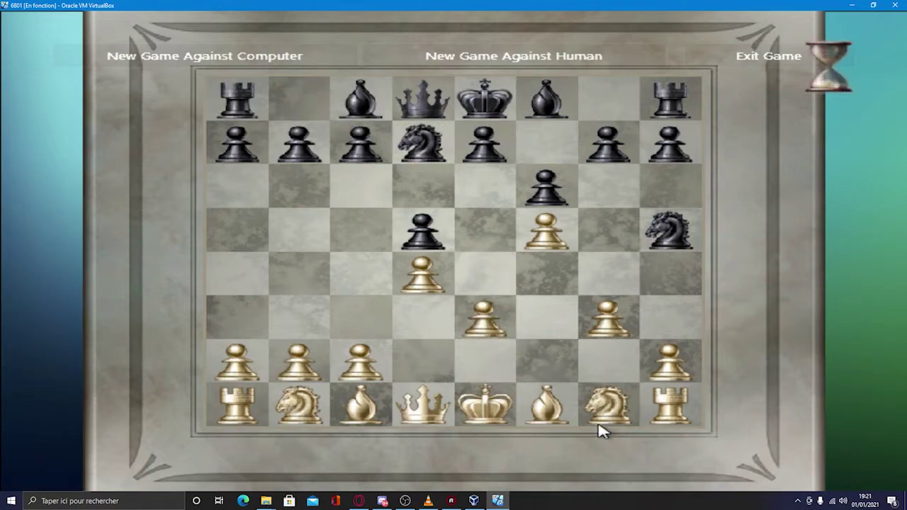
- Advance White's pawn from e3 to e4 in front of the king
left_click(535, 403)
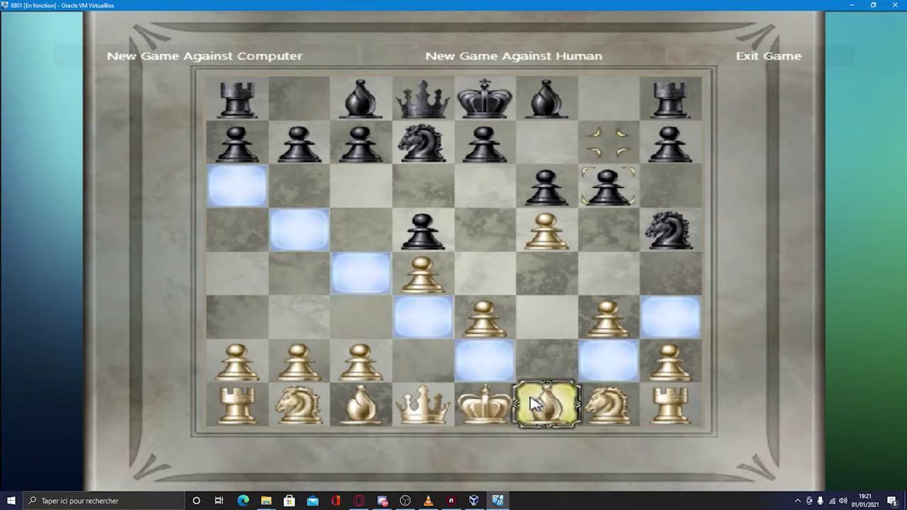
left_click(471, 315)
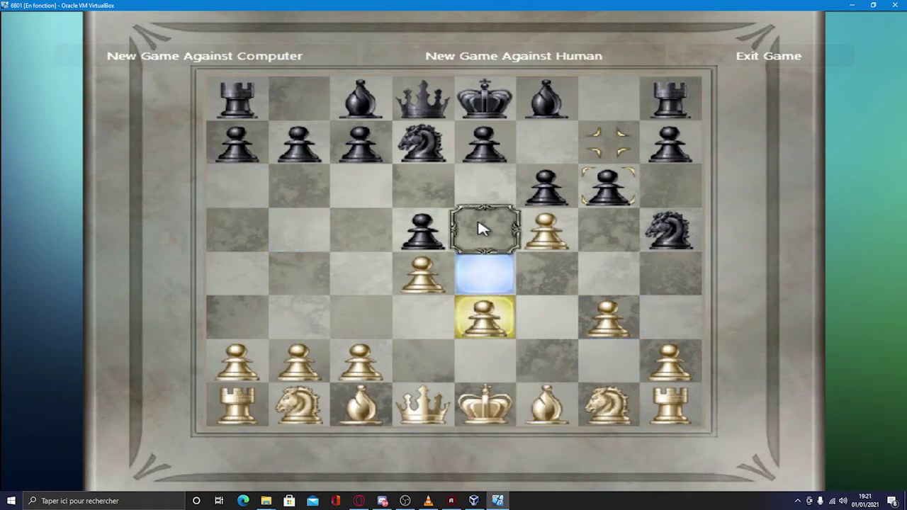
left_click(479, 228)
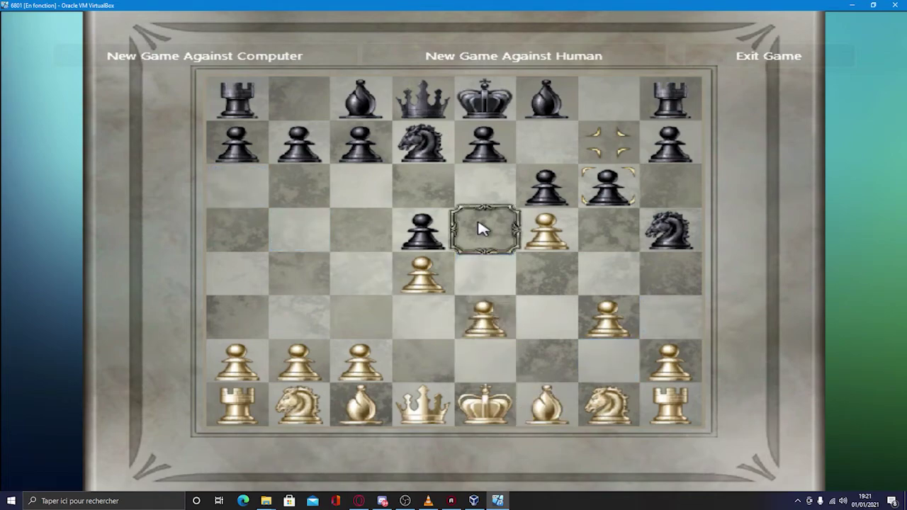
left_click(487, 332)
left_click(489, 288)
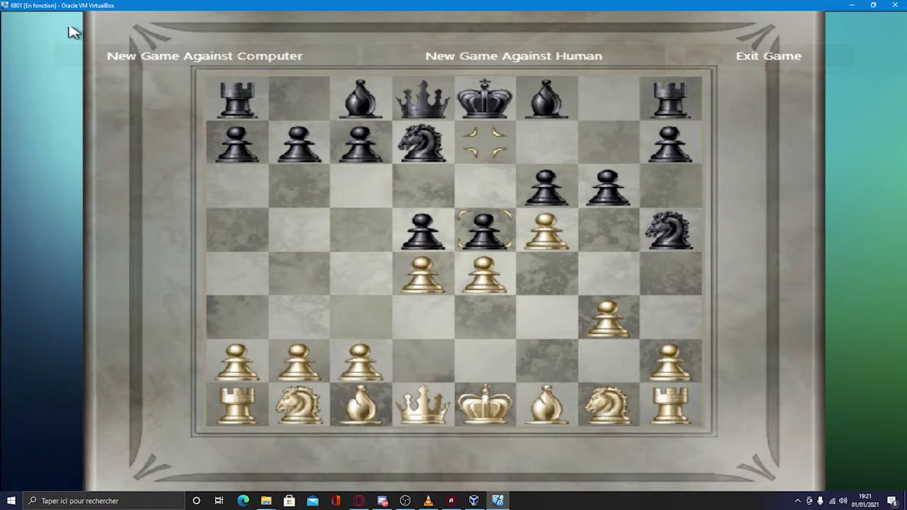
- Decline starting a new game against a human and exit Chess Titans without saving the game
left_click(495, 62)
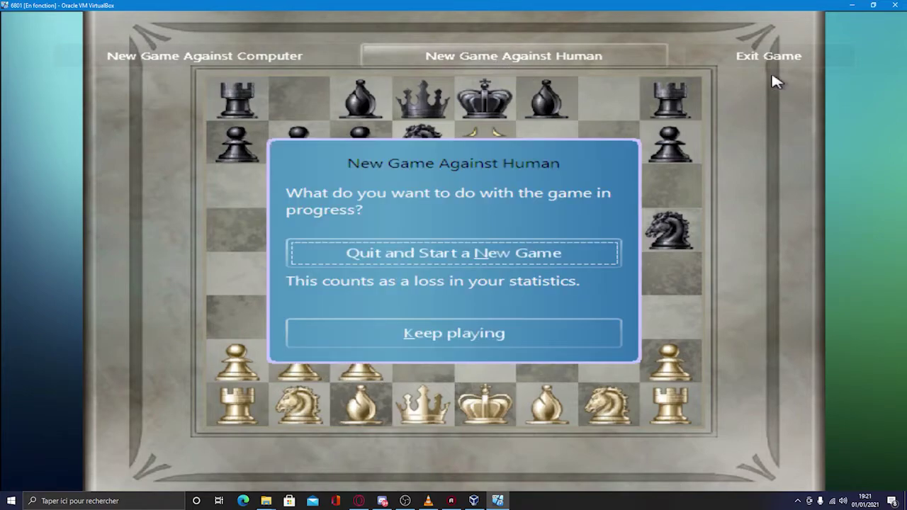
left_click(521, 331)
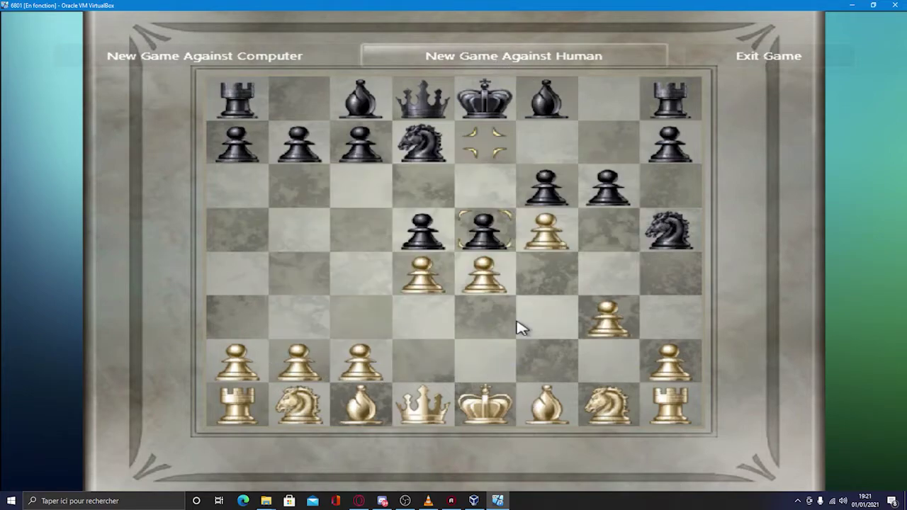
left_click(773, 56)
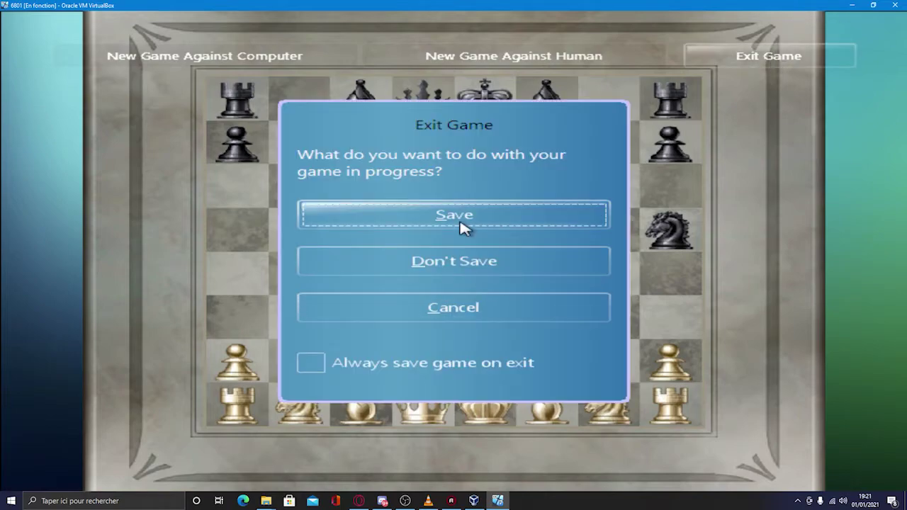
left_click(463, 268)
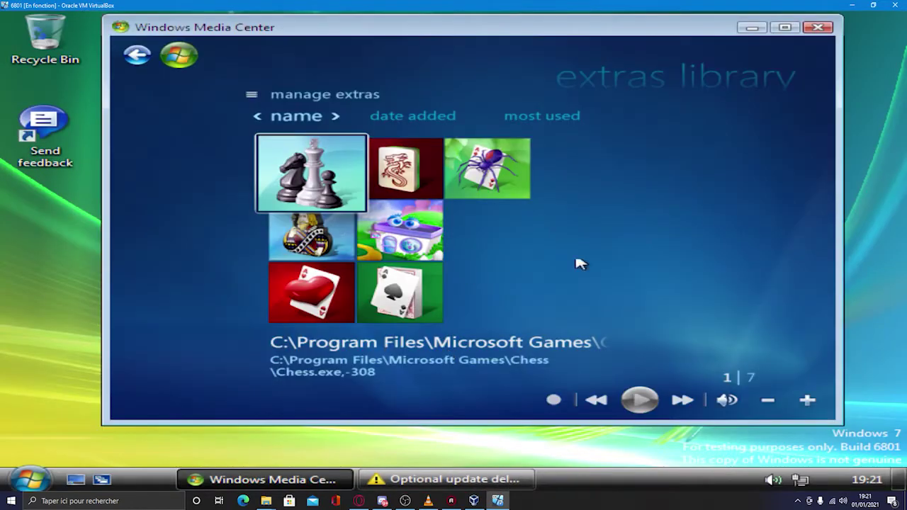
- Return to the Windows Media Center main screen and look through its categories from Extras to Tasks
left_click(122, 56)
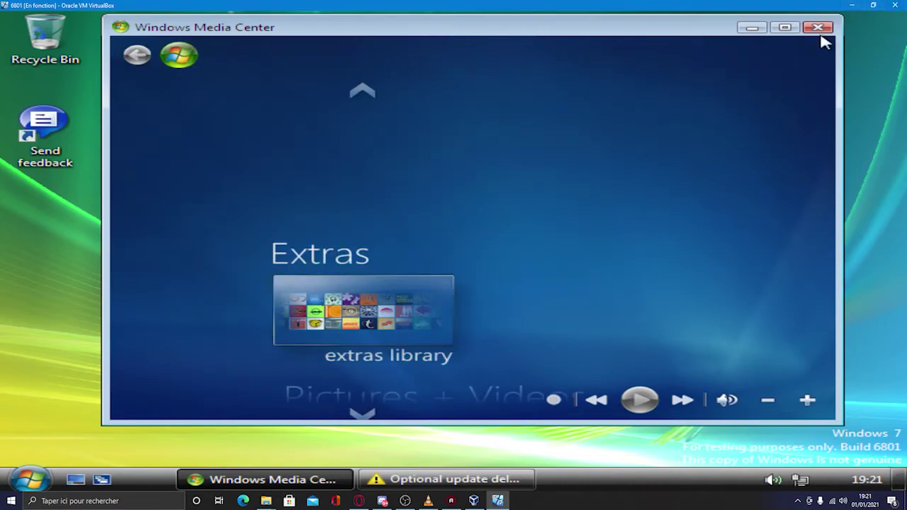
scroll(395, 433, "down", 2)
scroll(428, 316, "up", 2)
scroll(428, 316, "down", 2)
scroll(428, 316, "up", 2)
scroll(428, 316, "down", 3)
scroll(429, 317, "down", 1)
scroll(429, 316, "up", 4)
scroll(429, 317, "down", 5)
scroll(429, 317, "up", 1)
scroll(531, 398, "up", 1)
scroll(530, 331, "down", 1)
scroll(291, 304, "up", 1)
scroll(292, 322, "down", 3)
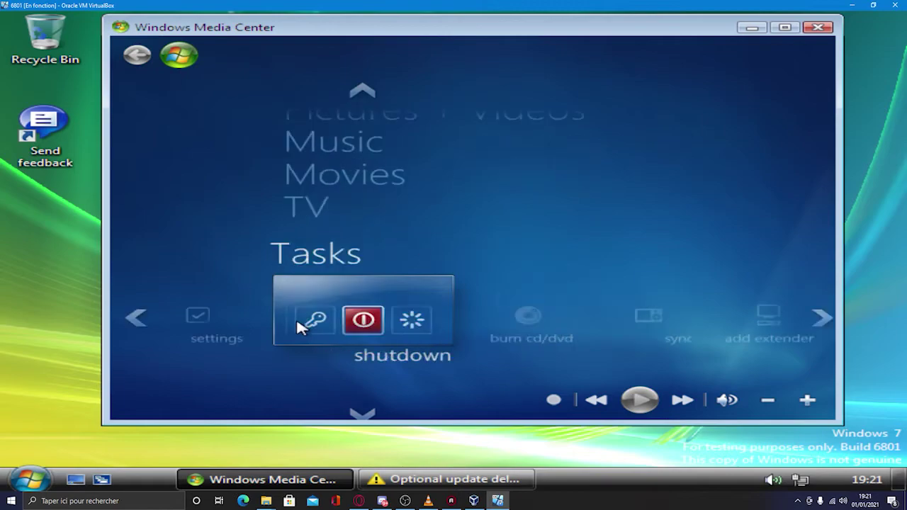
scroll(305, 326, "up", 2)
scroll(311, 326, "down", 1)
- Close Windows Media Center through its shutdown options and dismiss the optional update delivery warning
left_click(410, 323)
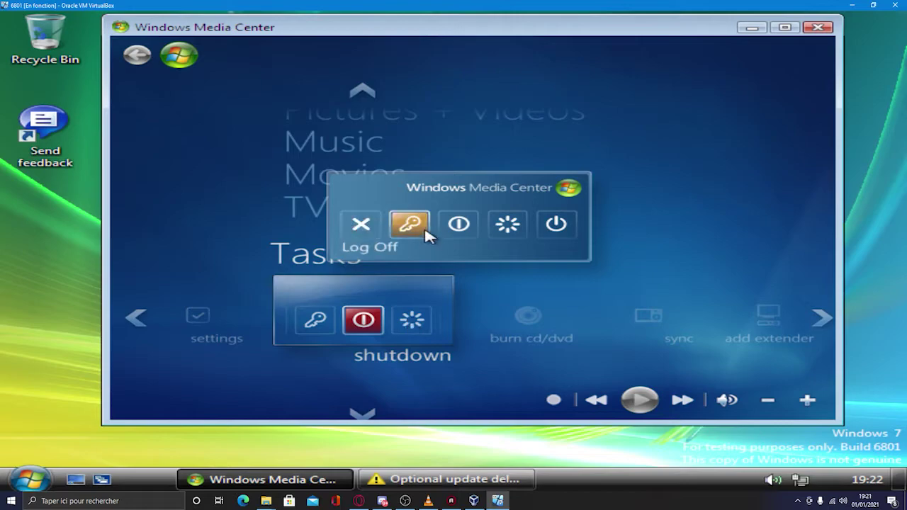
left_click(363, 227)
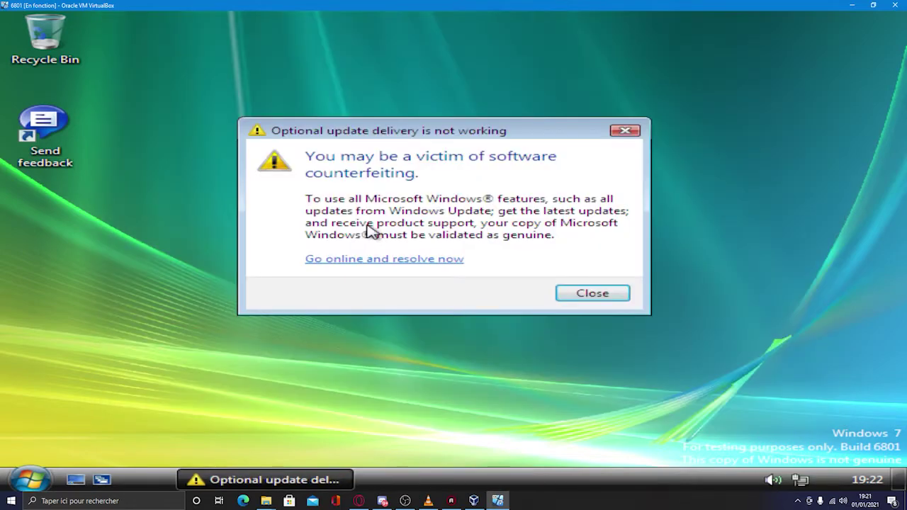
left_click(589, 294)
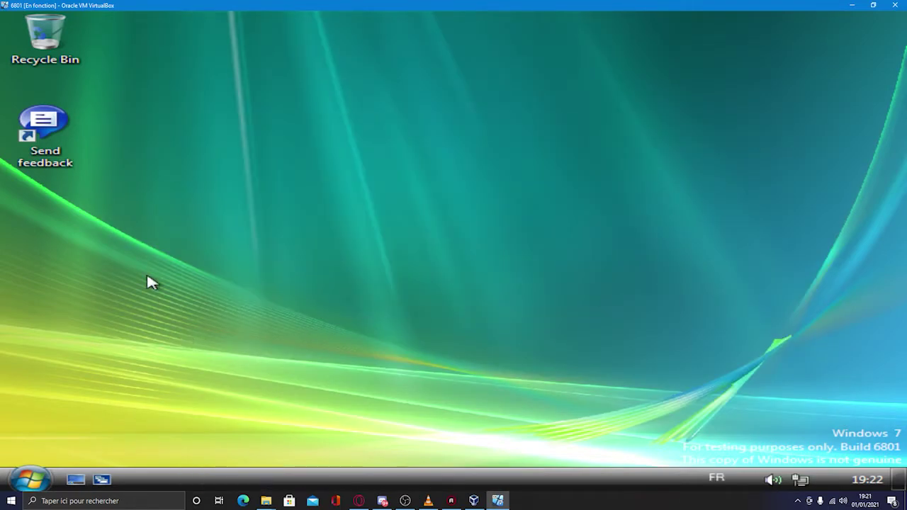
- Open the Send feedback page from the desktop, look at it and close its window
double_click(71, 115)
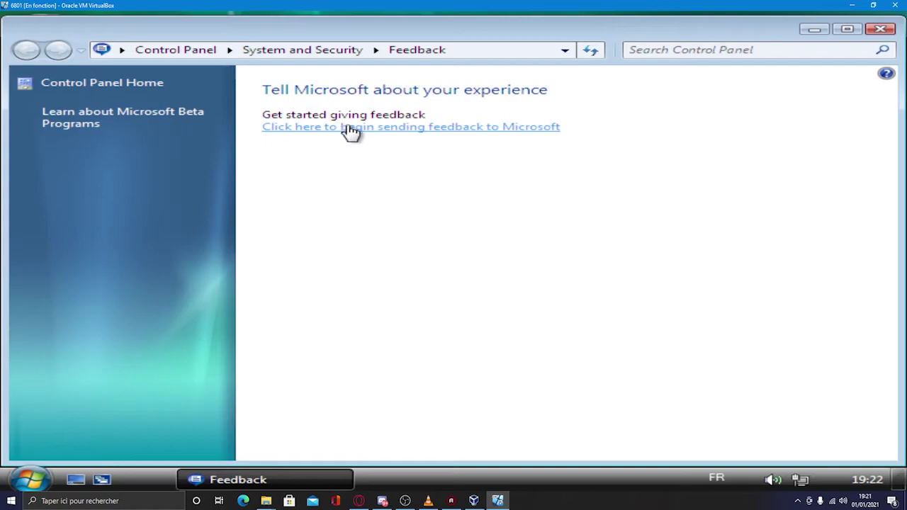
left_click_drag(507, 37, 369, 121)
left_click(737, 115)
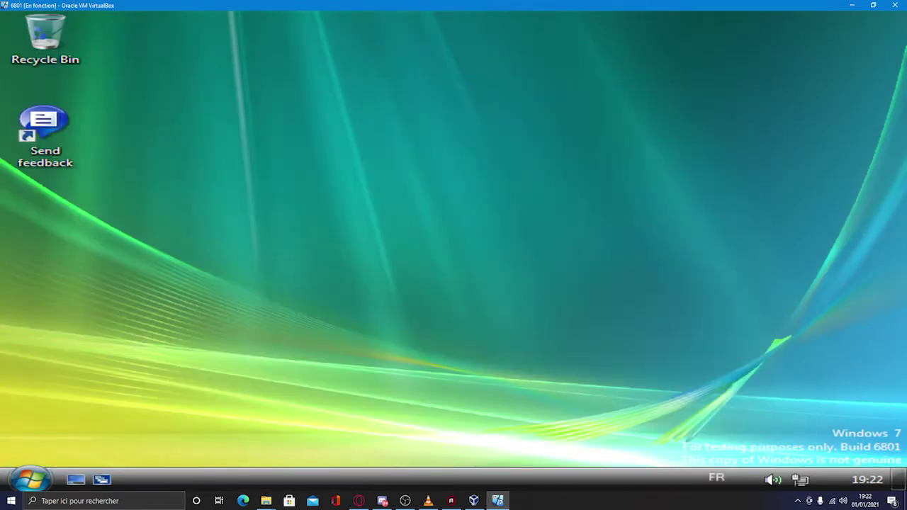
- Examine the installed programs in the guest's Start menu, including the contents of the Maintenance and Games folders
left_click(47, 476)
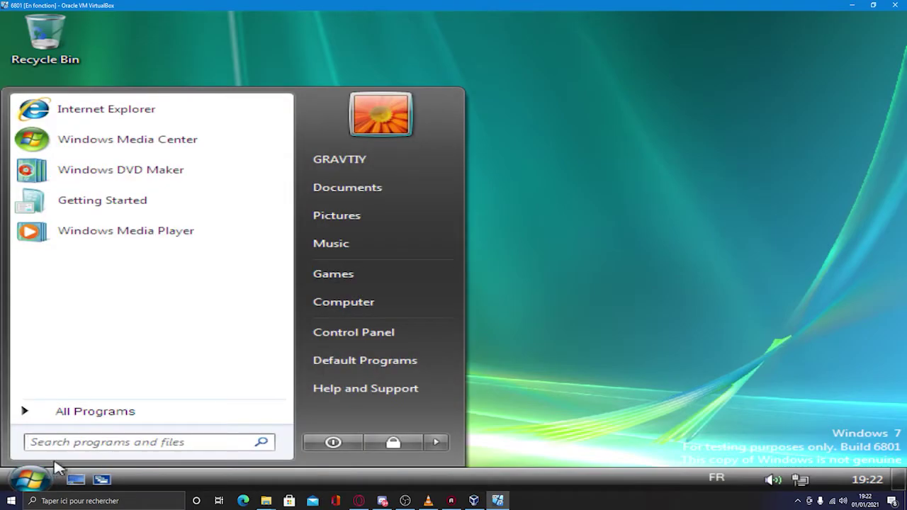
left_click(114, 416)
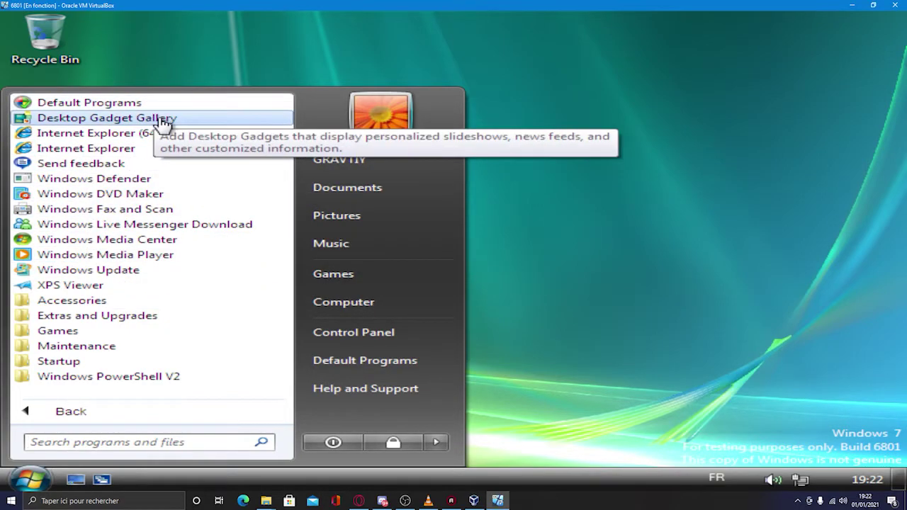
left_click(138, 363)
left_click(130, 348)
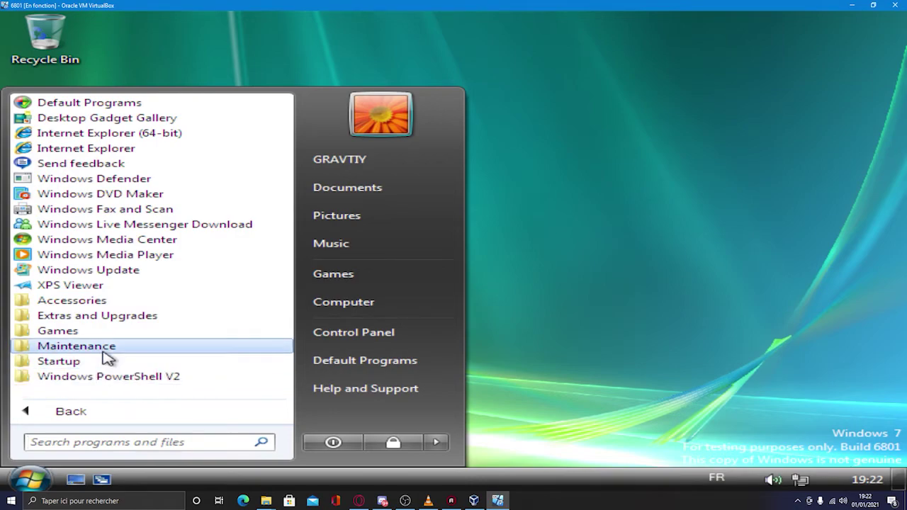
scroll(117, 323, "down", 1)
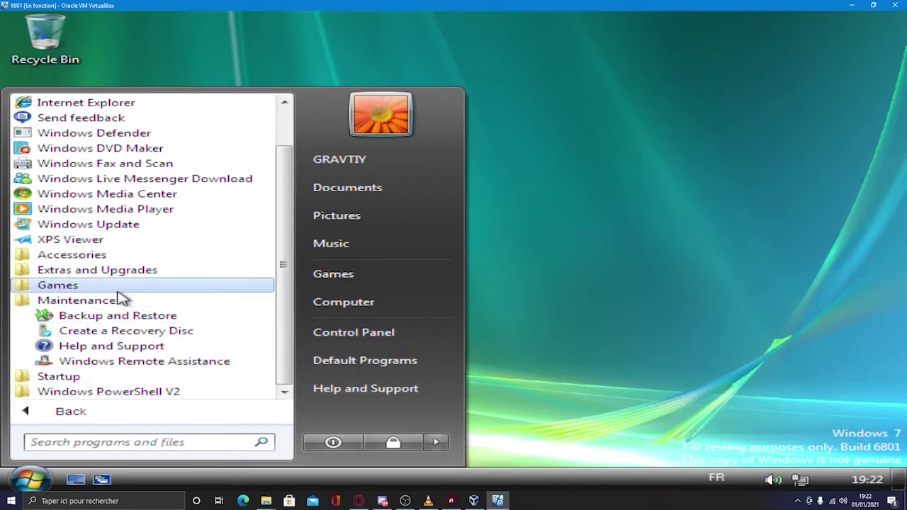
left_click(117, 303)
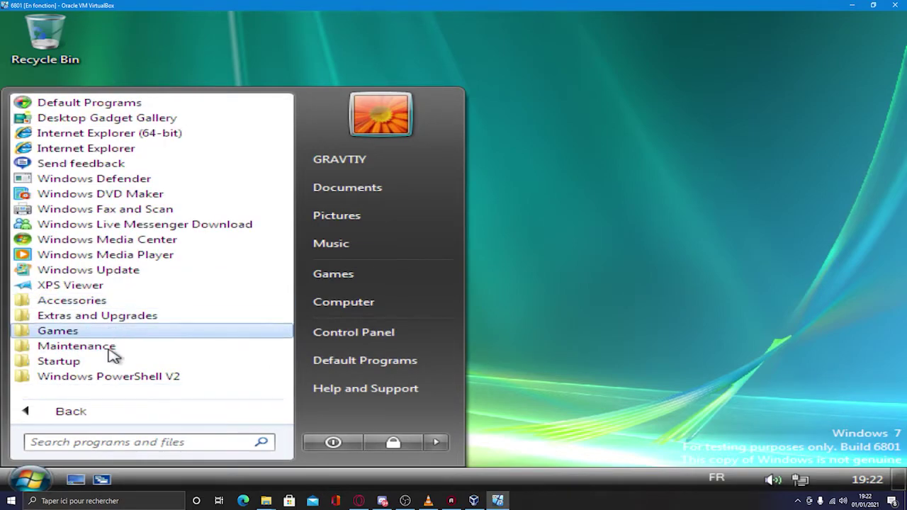
left_click(117, 331)
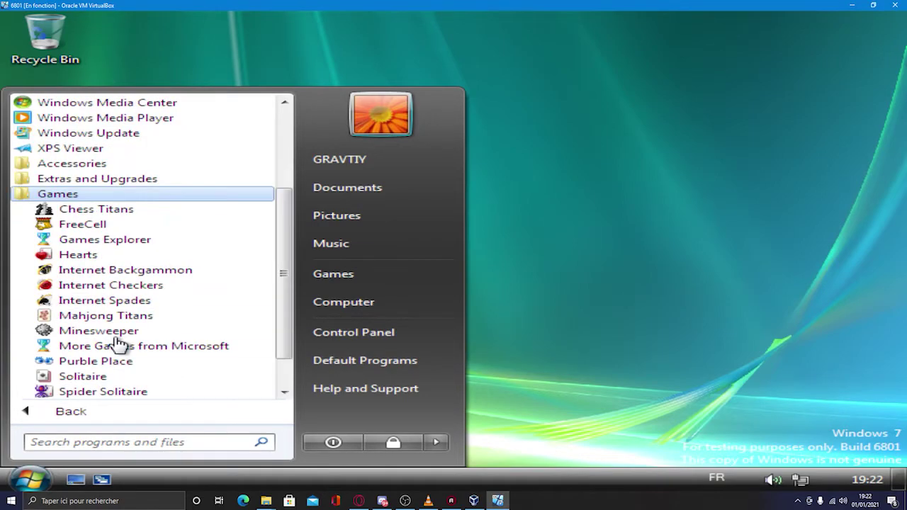
scroll(106, 346, "down", 1)
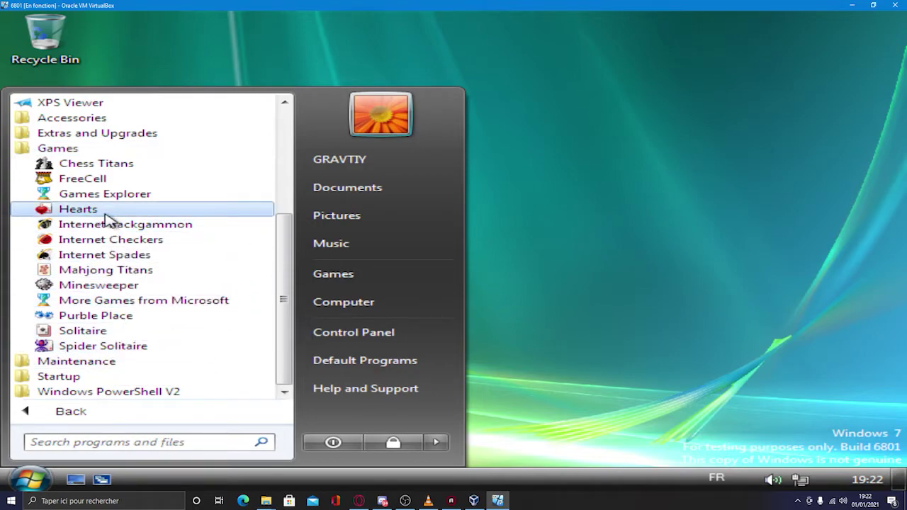
scroll(106, 222, "up", 1)
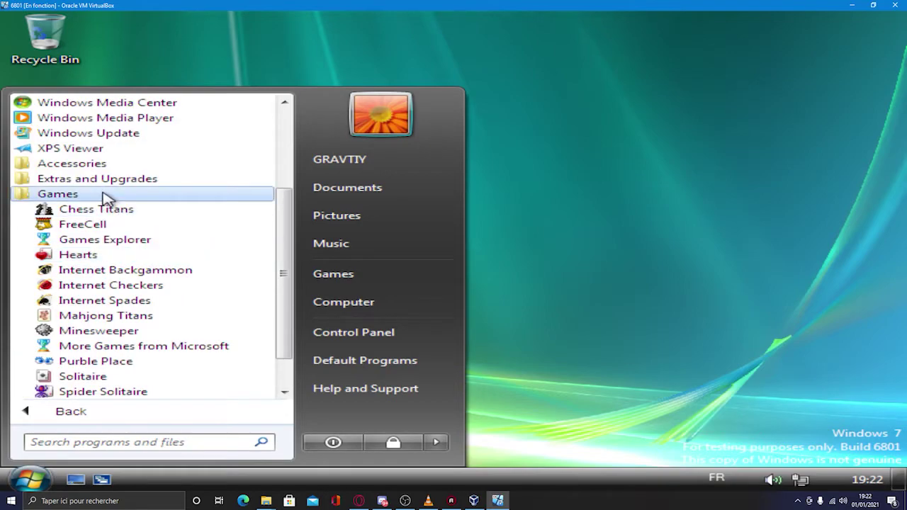
left_click(75, 195)
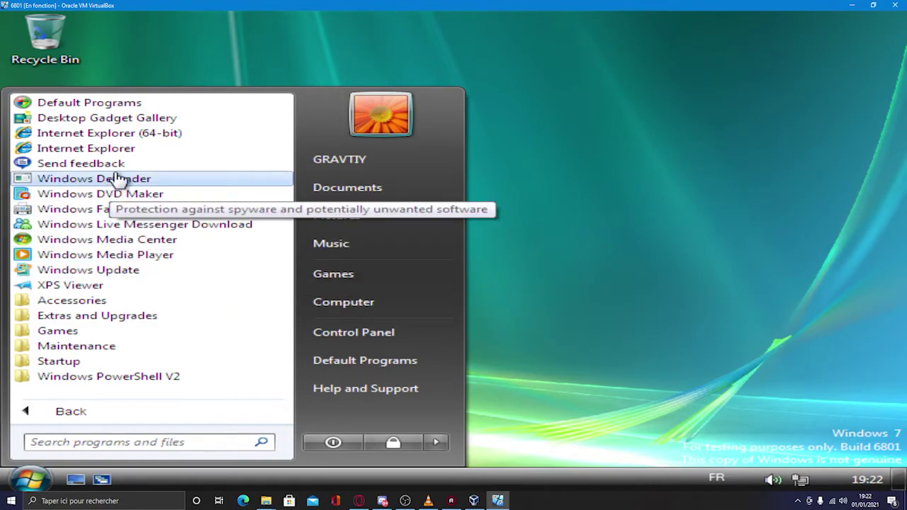
- Launch Windows Media Player and close its welcome window without choosing any initial settings
left_click(170, 259)
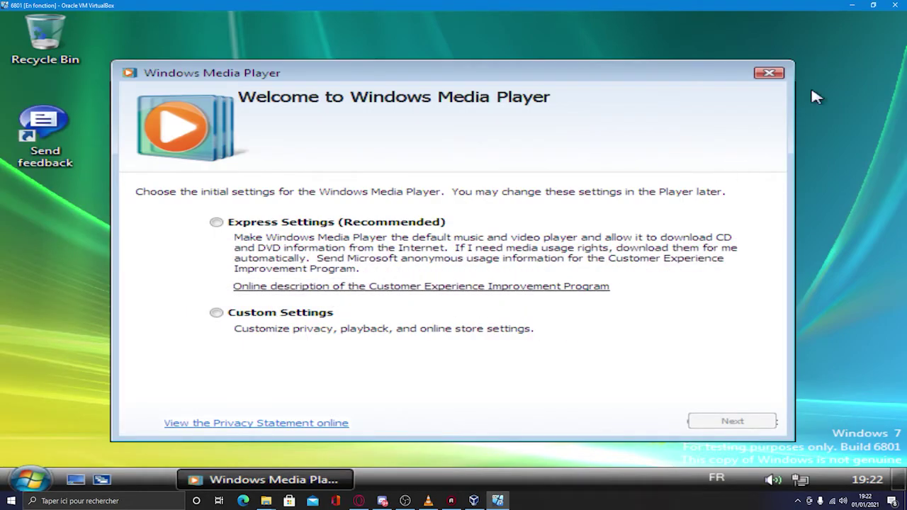
left_click(779, 73)
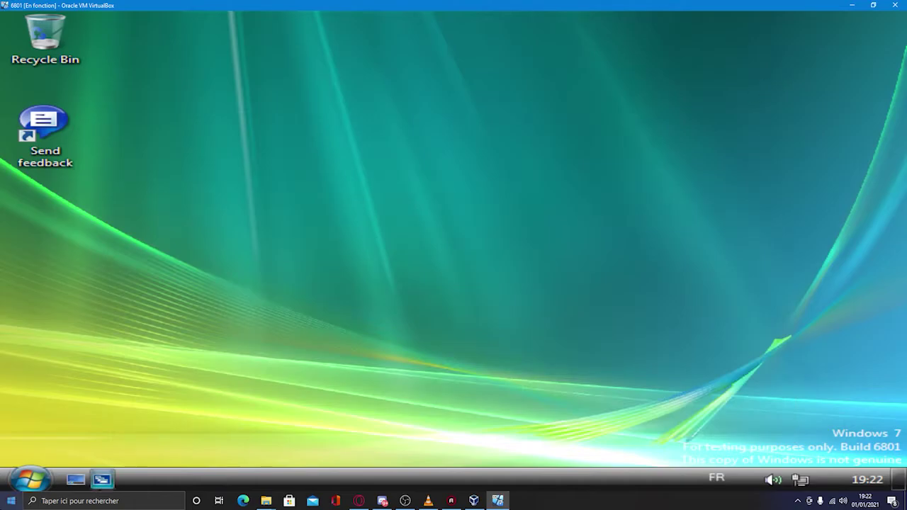
- Launch Windows Defender in the guest and start checking for new definition updates
left_click(30, 480)
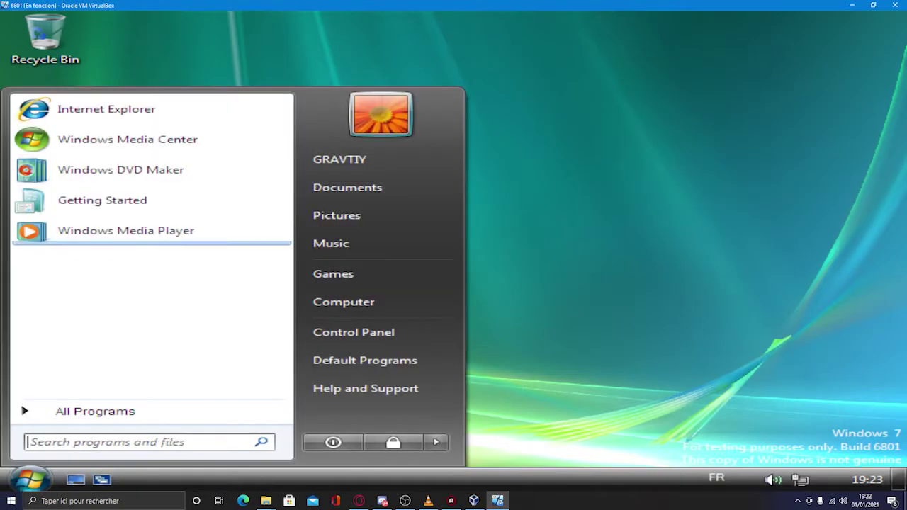
left_click(121, 410)
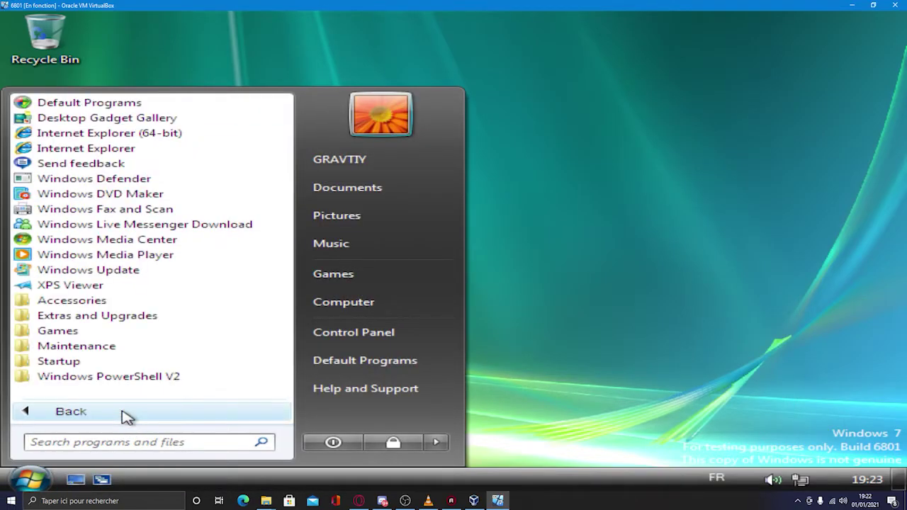
left_click(145, 179)
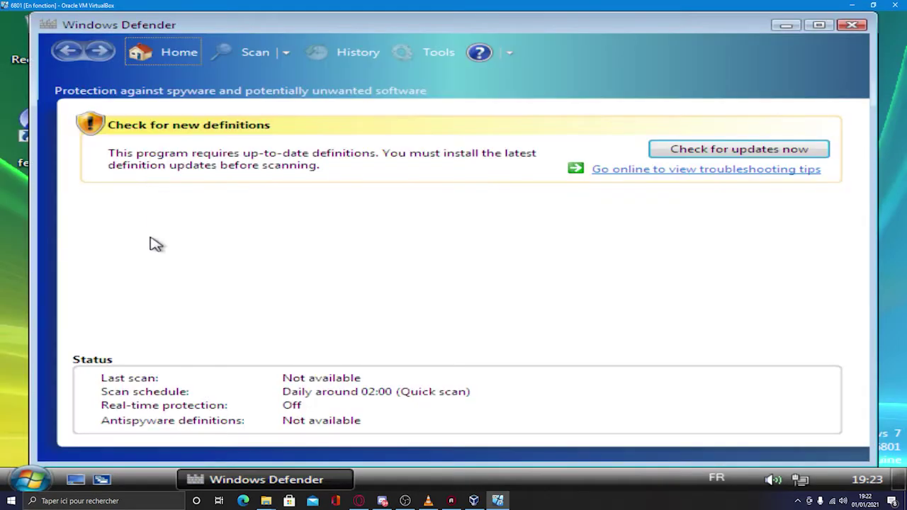
left_click(822, 150)
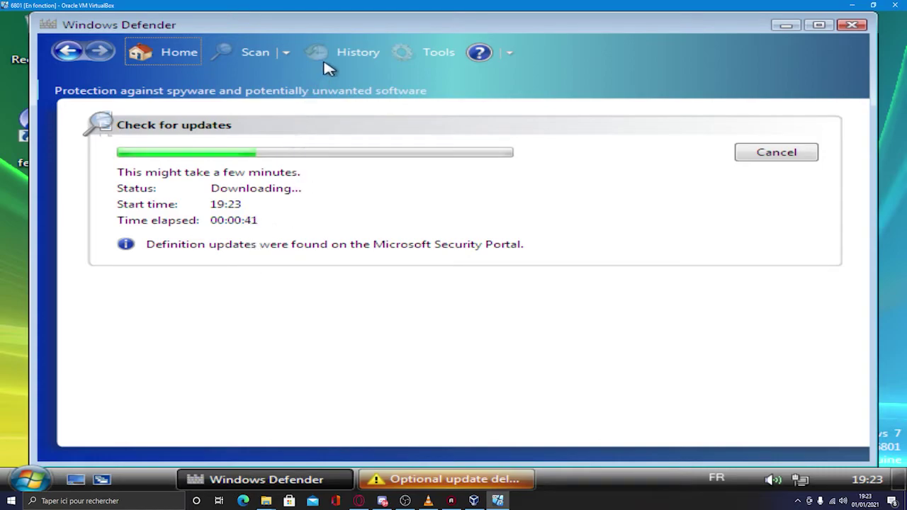
- Minimize the Windows Defender window and close the optional update delivery warning
left_click_drag(363, 16, 363, 31)
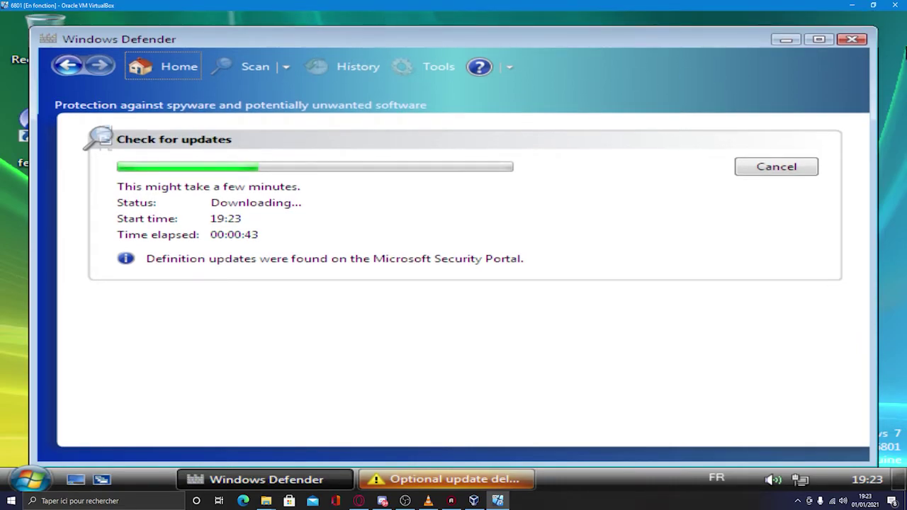
left_click(786, 39)
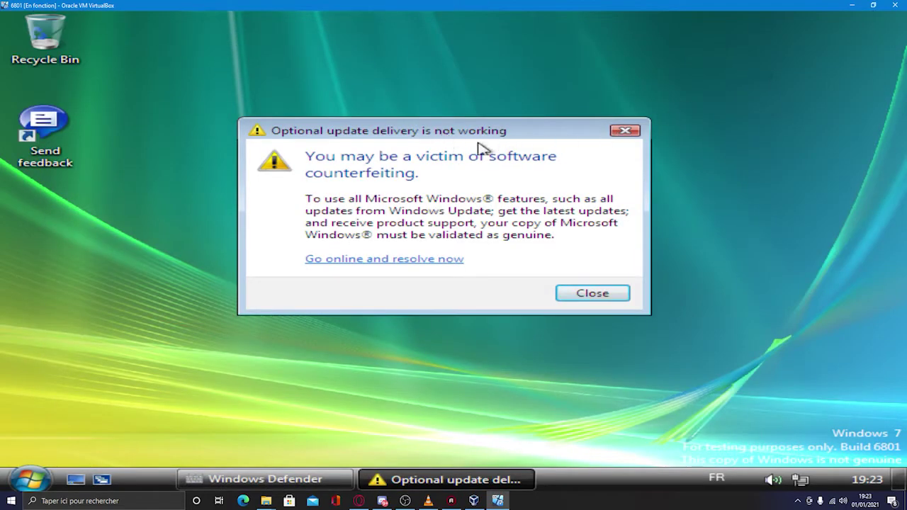
left_click(610, 296)
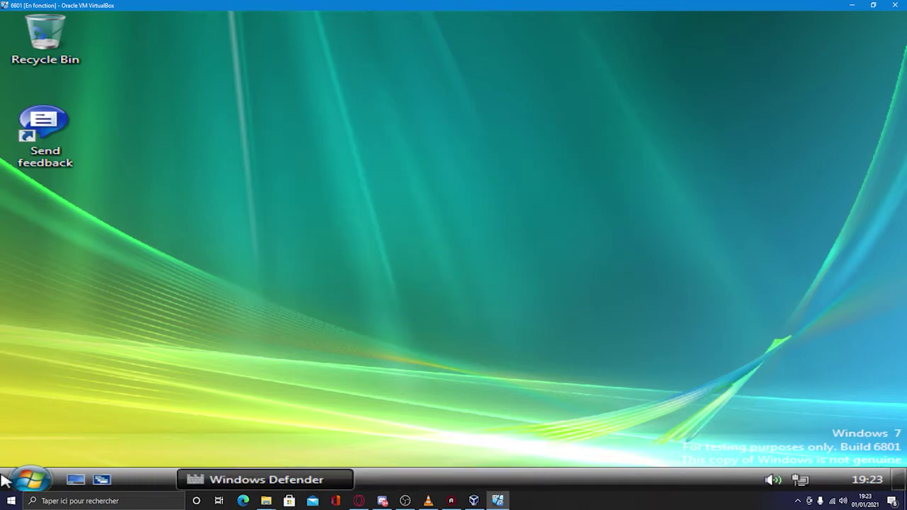
- Try to launch Windows DVD Maker and dismiss its video card message
left_click(30, 480)
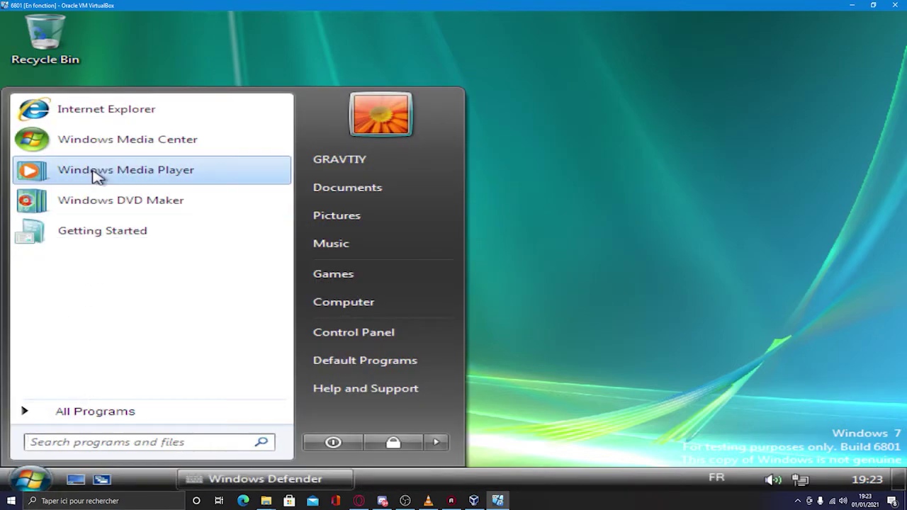
left_click(113, 202)
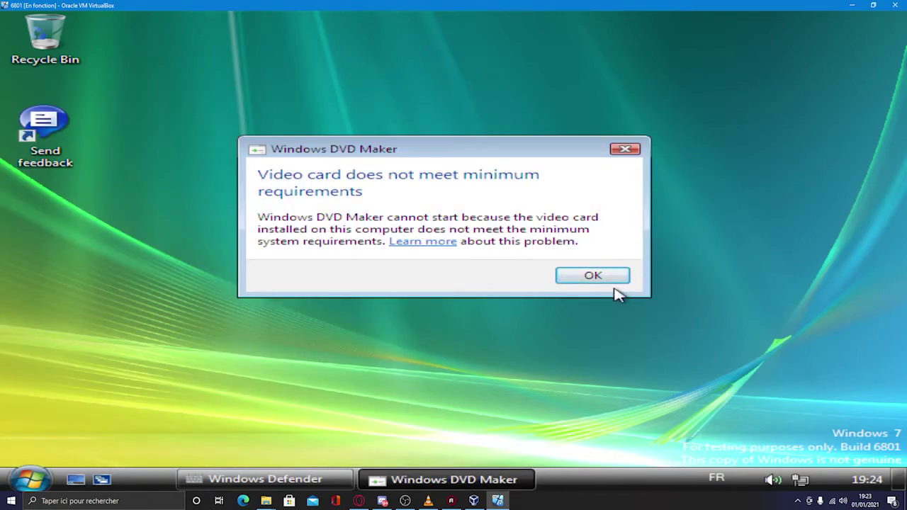
left_click(588, 277)
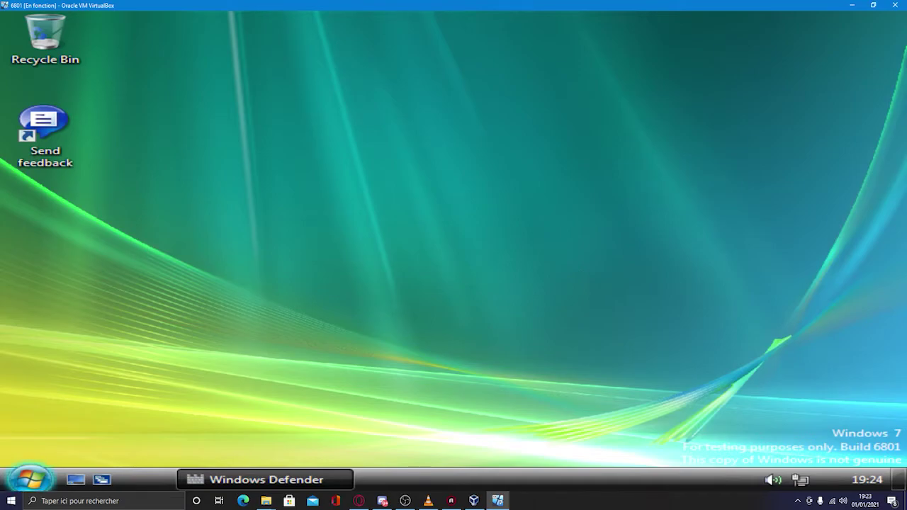
- Switch back to Windows Defender to check the definition download's progress, then minimize its window again
left_click(101, 480)
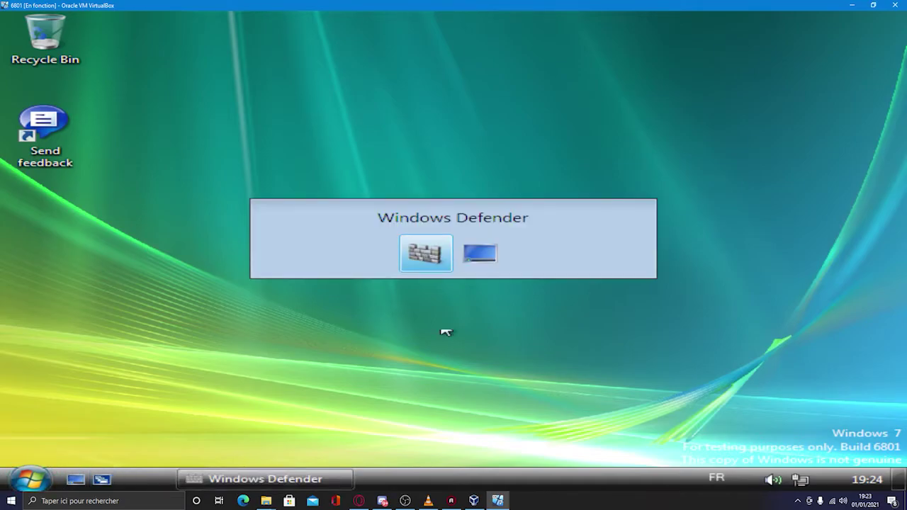
left_click(425, 254)
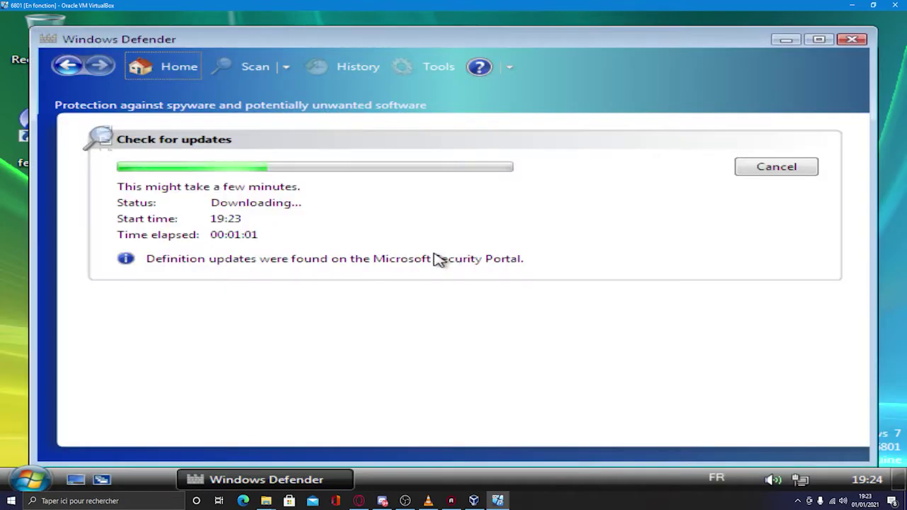
left_click_drag(318, 39, 199, 102)
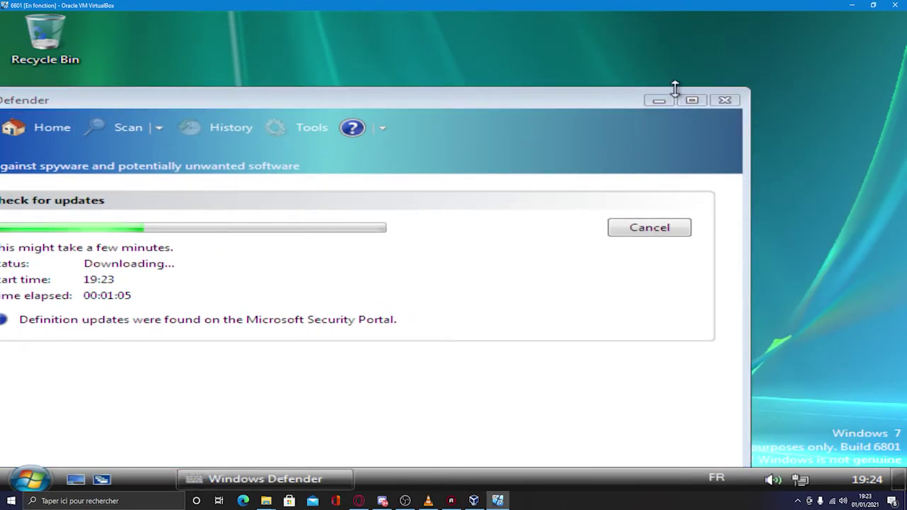
left_click(655, 101)
- Set the guest's display resolution to 1024 x 768 and keep the new display settings
right_click(596, 83)
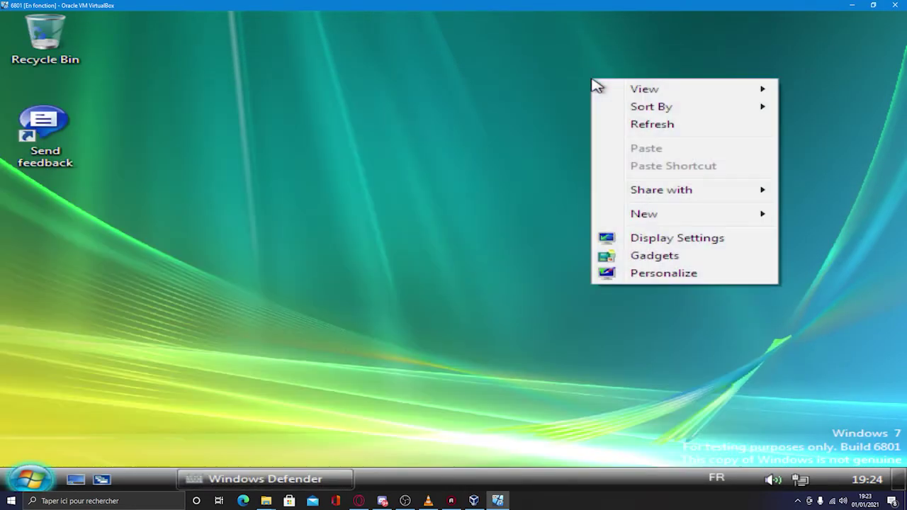
left_click(700, 243)
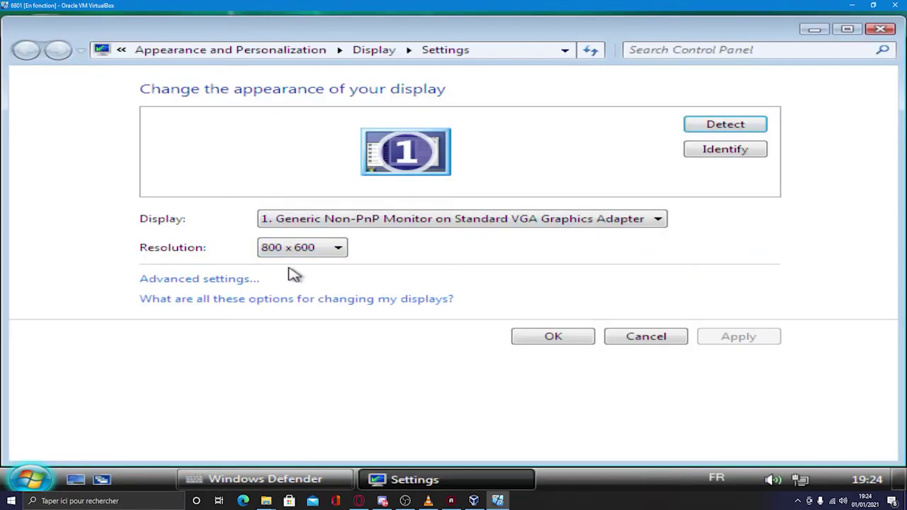
left_click(303, 251)
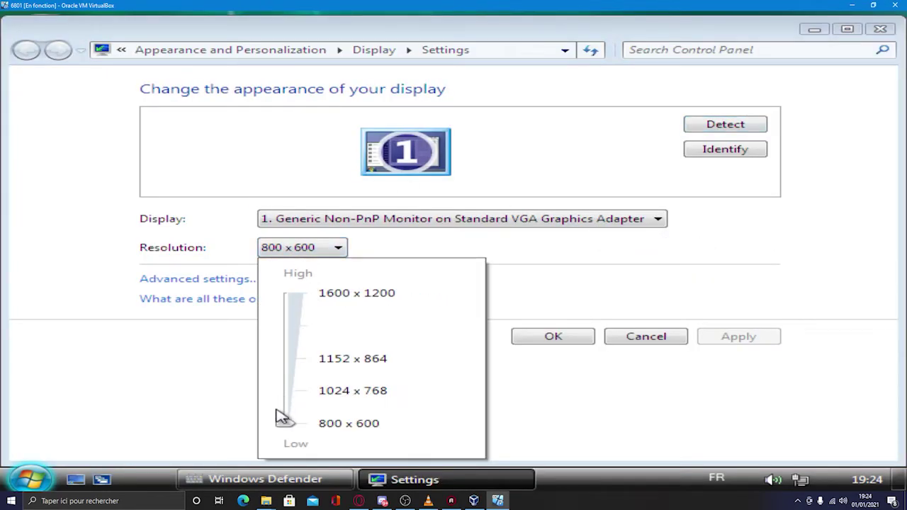
left_click_drag(284, 419, 287, 360)
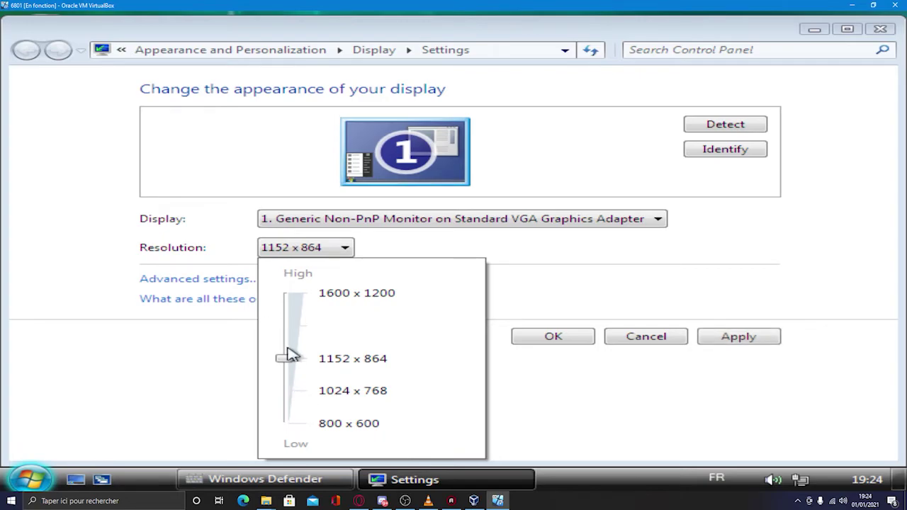
left_click_drag(286, 359, 293, 391)
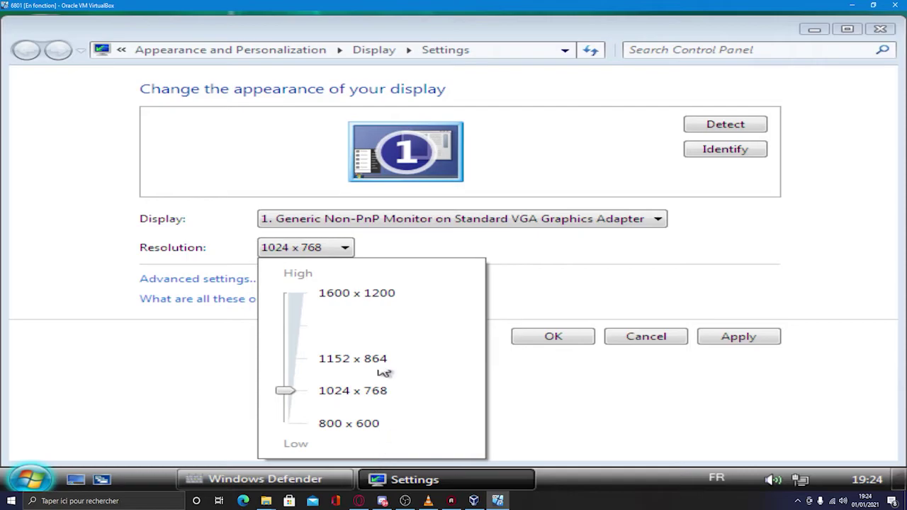
left_click(404, 253)
left_click(743, 344)
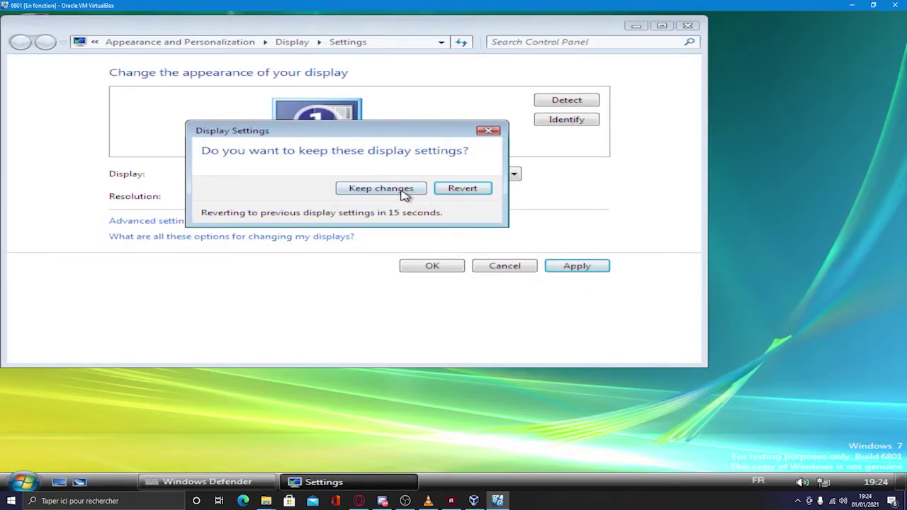
left_click(404, 190)
left_click(405, 180)
left_click(510, 173)
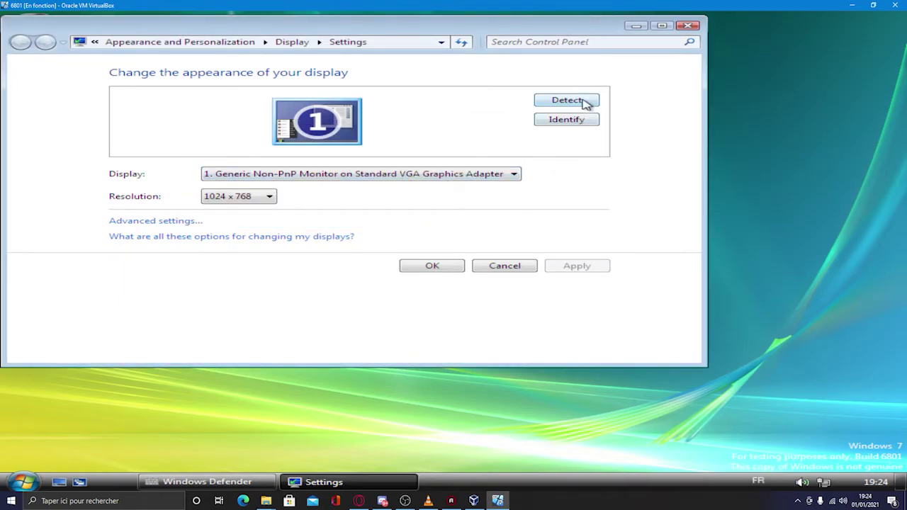
- Add the Media Center, CPU Meter, Calendar, Slide Show and Weather gadgets to the desktop and close the Gadget Gallery
left_click(200, 42)
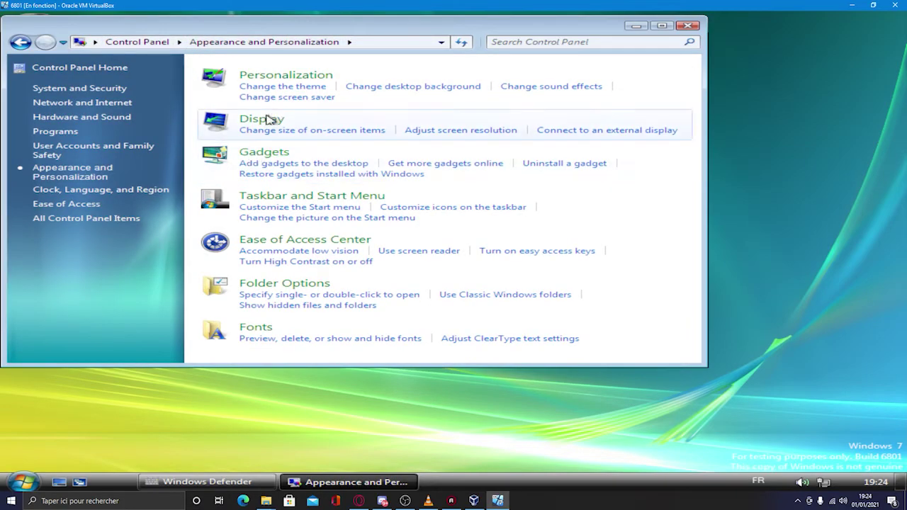
left_click(264, 155)
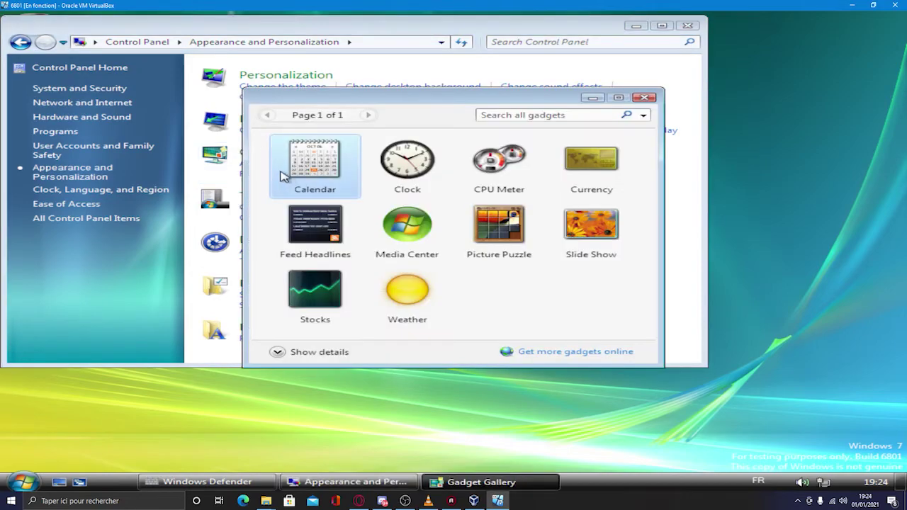
left_click_drag(411, 241, 848, 34)
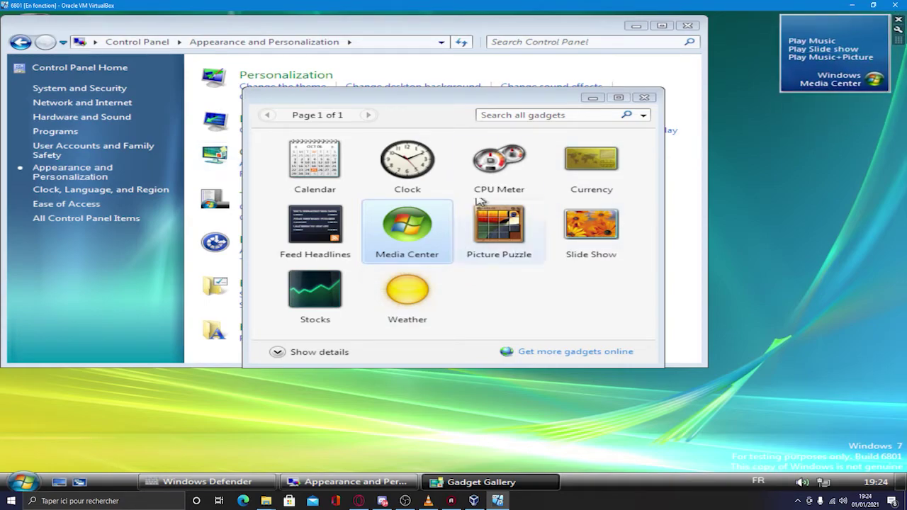
double_click(501, 170)
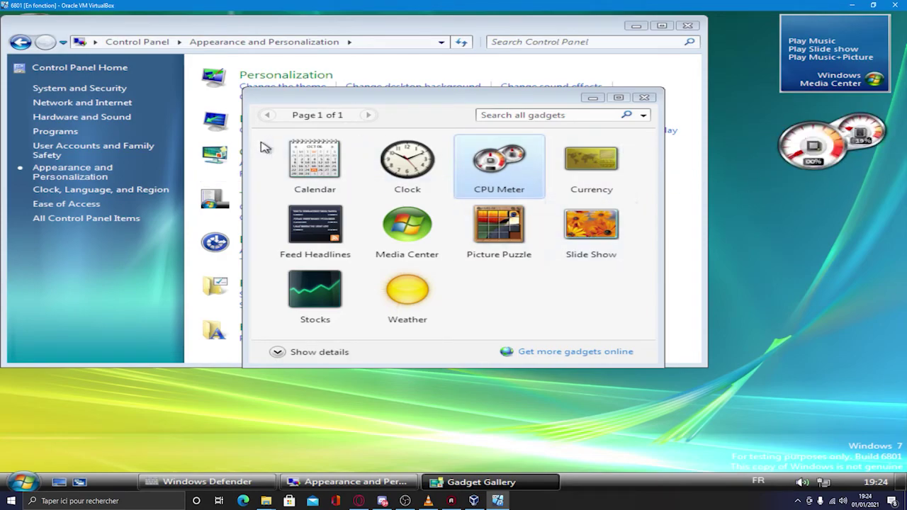
left_click_drag(315, 162, 840, 243)
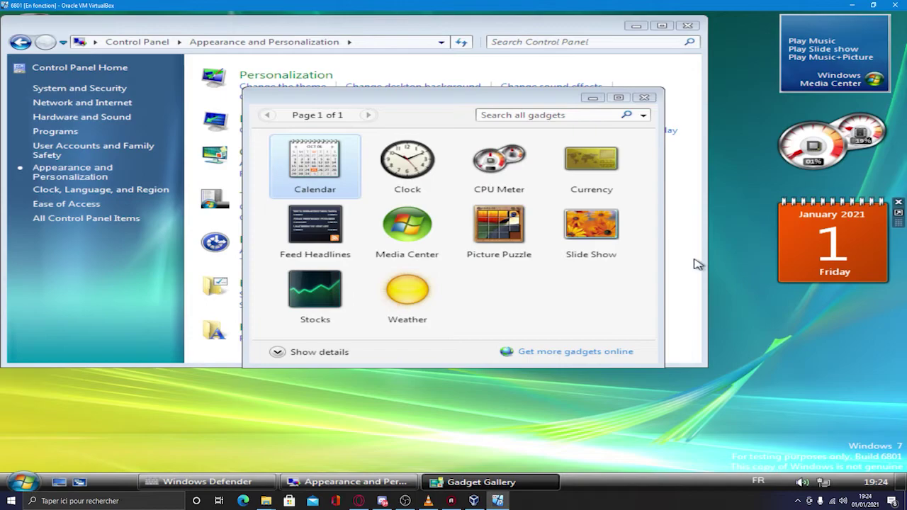
left_click_drag(546, 257, 825, 358)
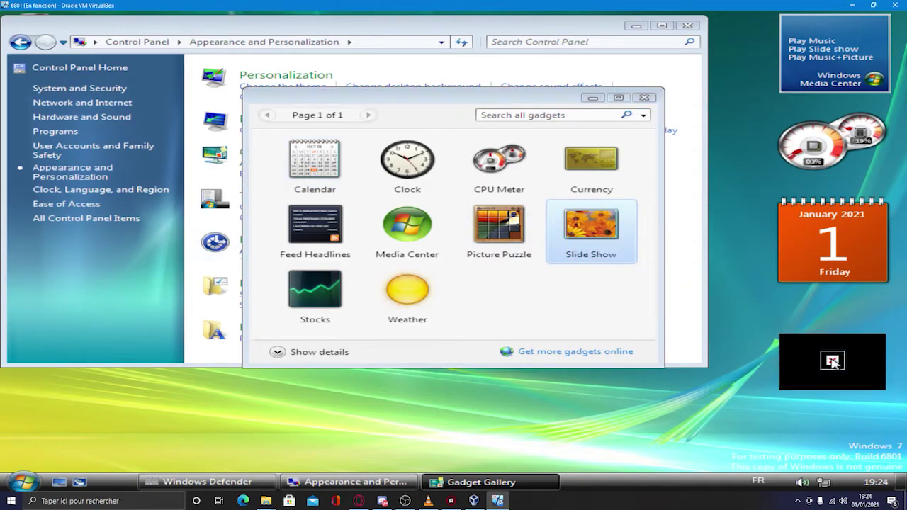
left_click_drag(419, 313, 819, 188)
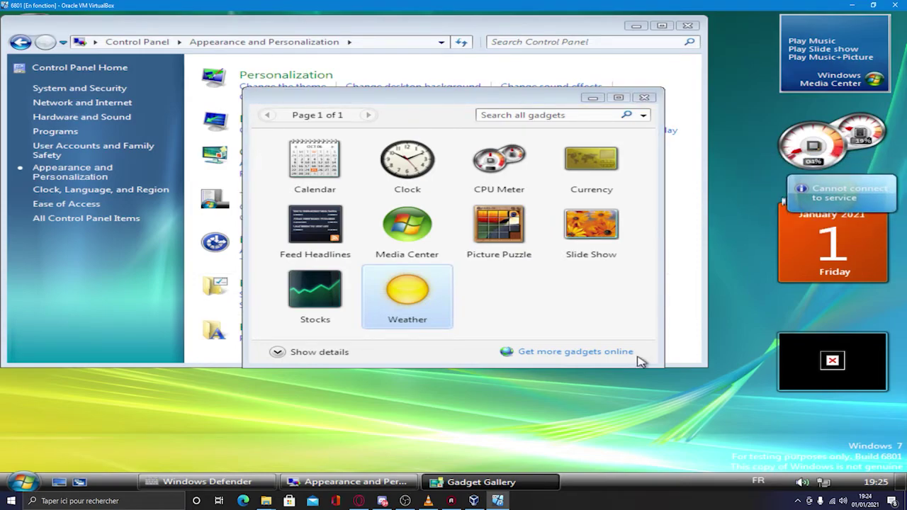
left_click(644, 99)
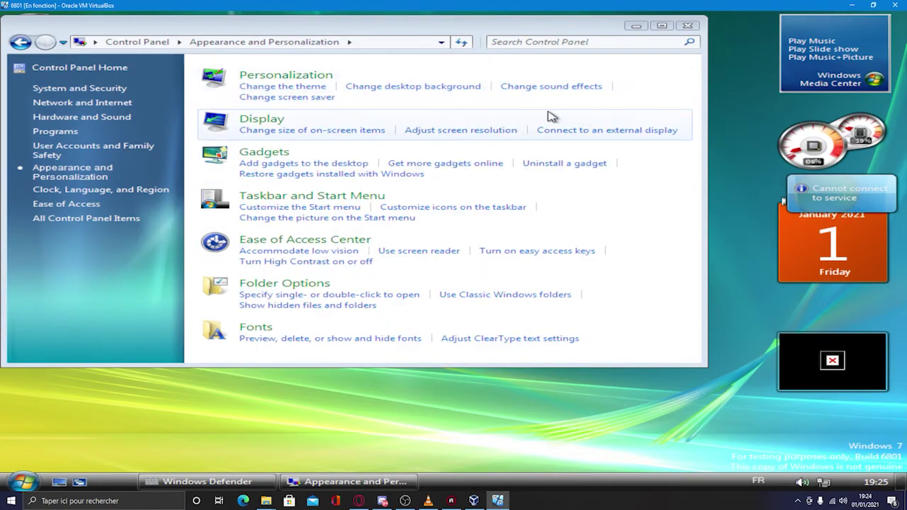
- Set the taskbar location on screen to Left in the taskbar properties, apply it, and open the Start menu from the relocated taskbar
left_click(341, 199)
left_click(341, 199)
left_click_drag(297, 201, 569, 131)
left_click(518, 217)
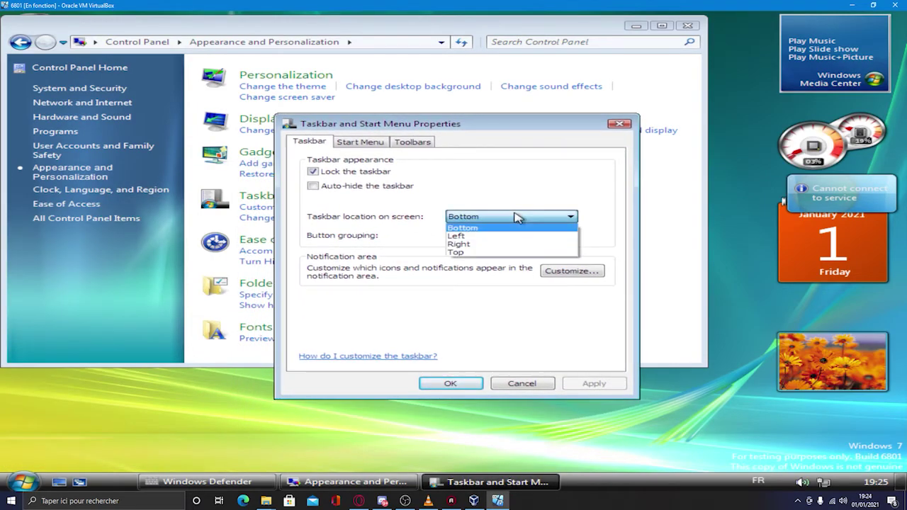
left_click(516, 217)
left_click(515, 217)
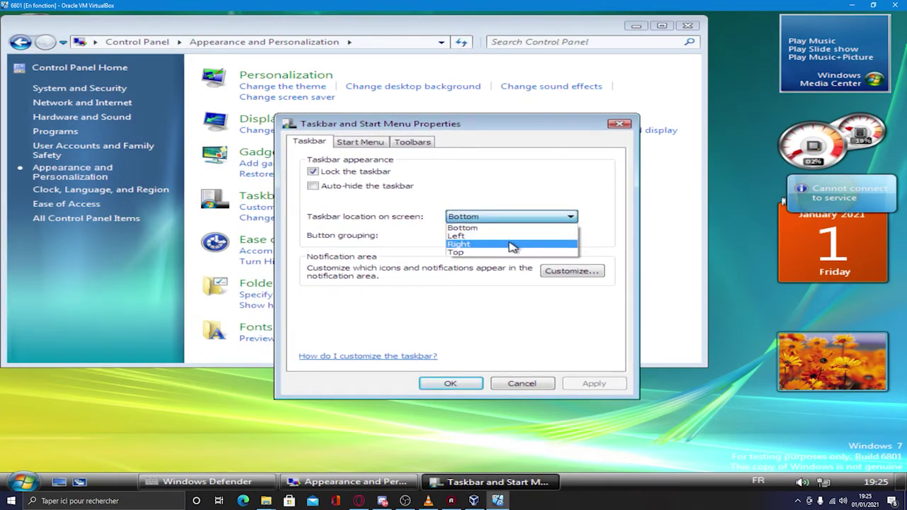
left_click(506, 237)
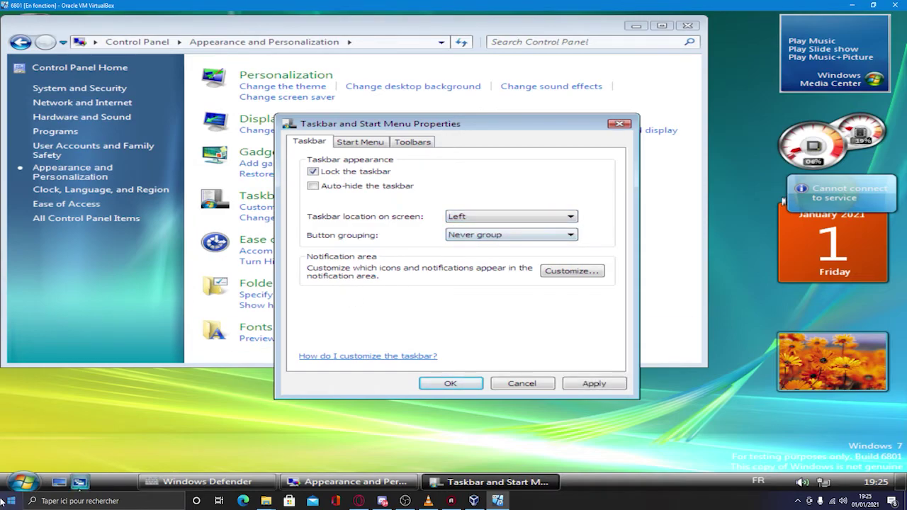
left_click(30, 482)
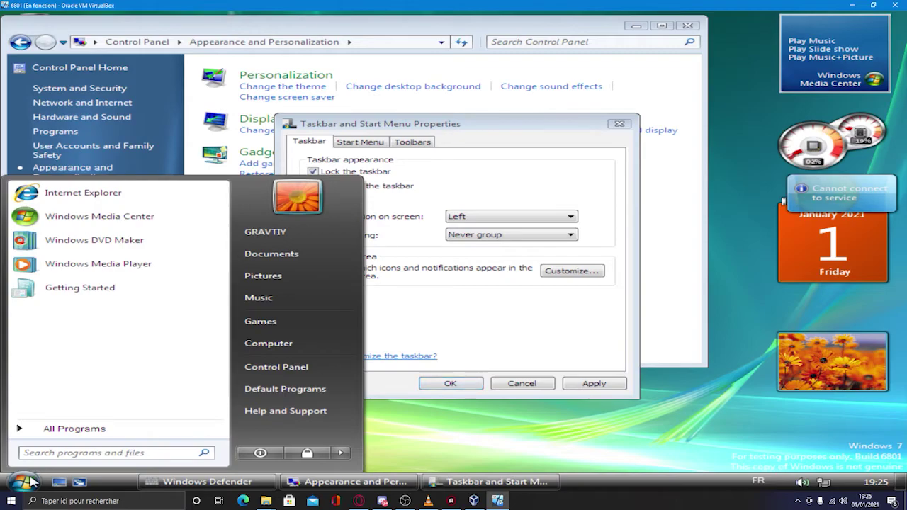
left_click(30, 481)
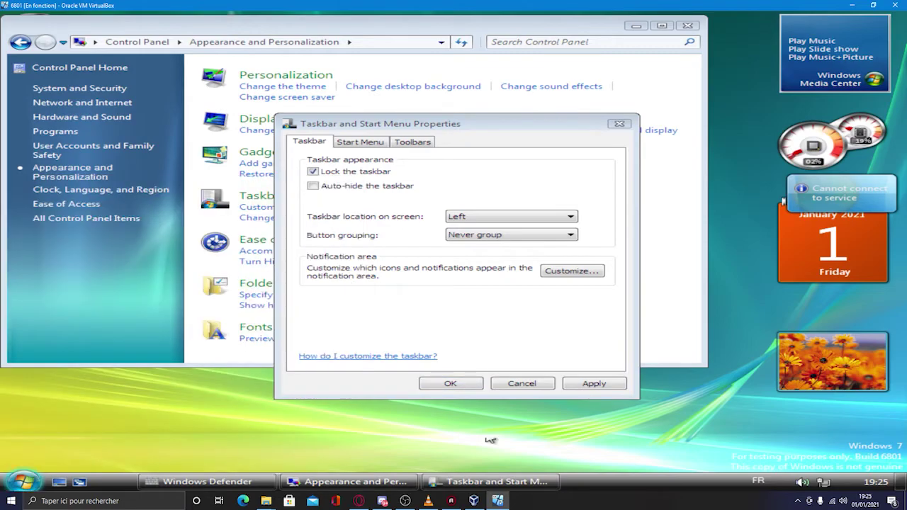
left_click(597, 388)
left_click(595, 384)
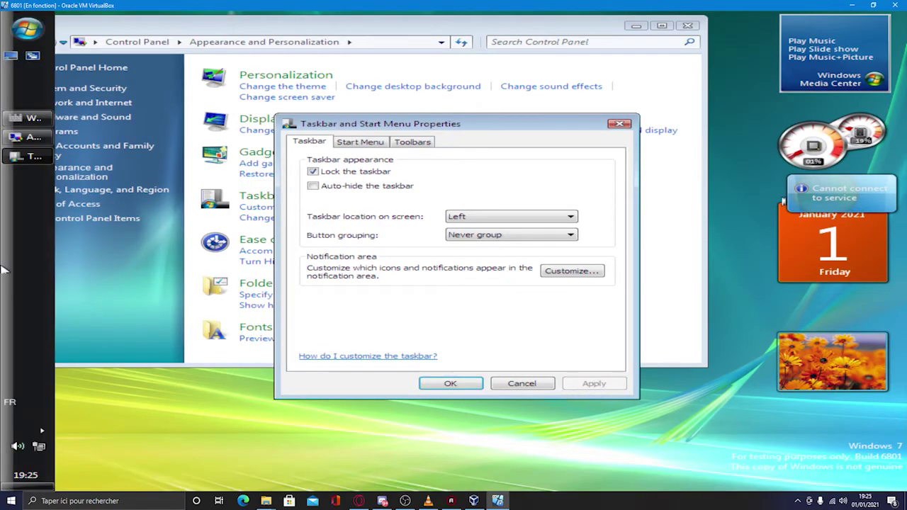
left_click(24, 32)
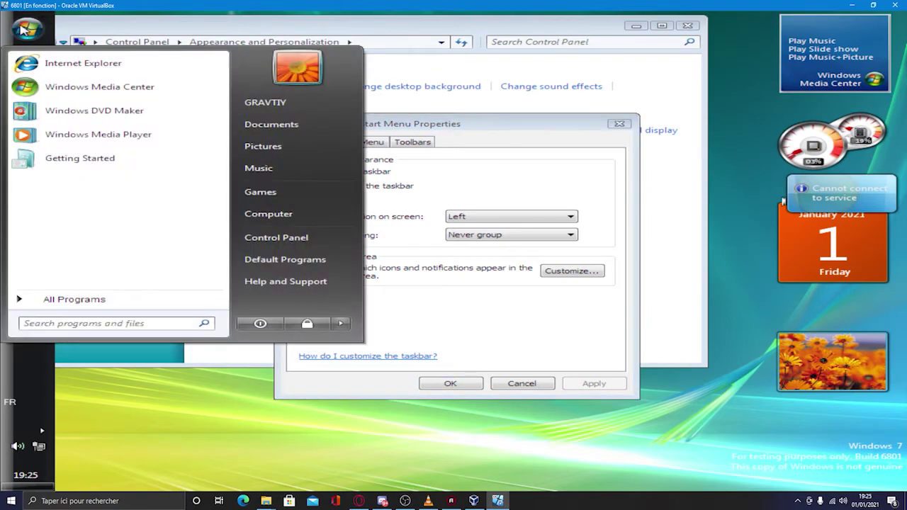
- Close the Start menu, set the taskbar location on screen back to Bottom and apply the change
left_click(24, 31)
left_click(487, 221)
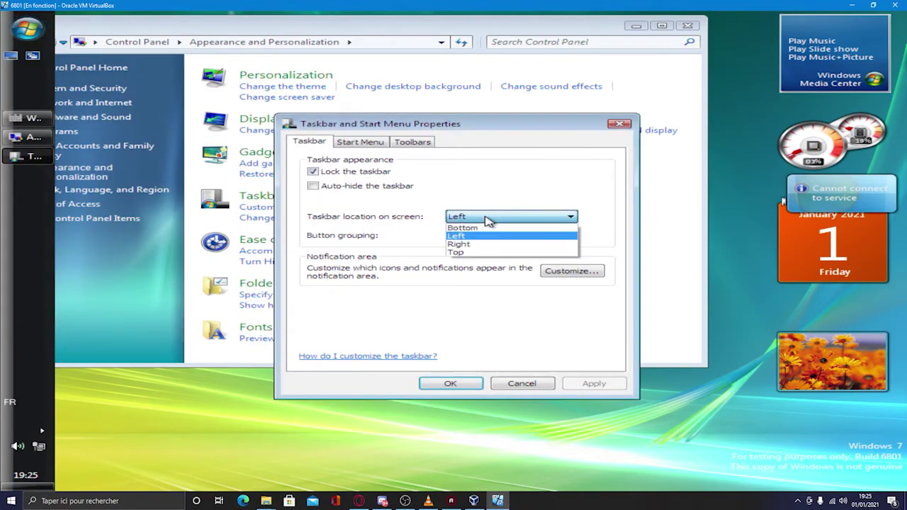
left_click(489, 225)
left_click(592, 387)
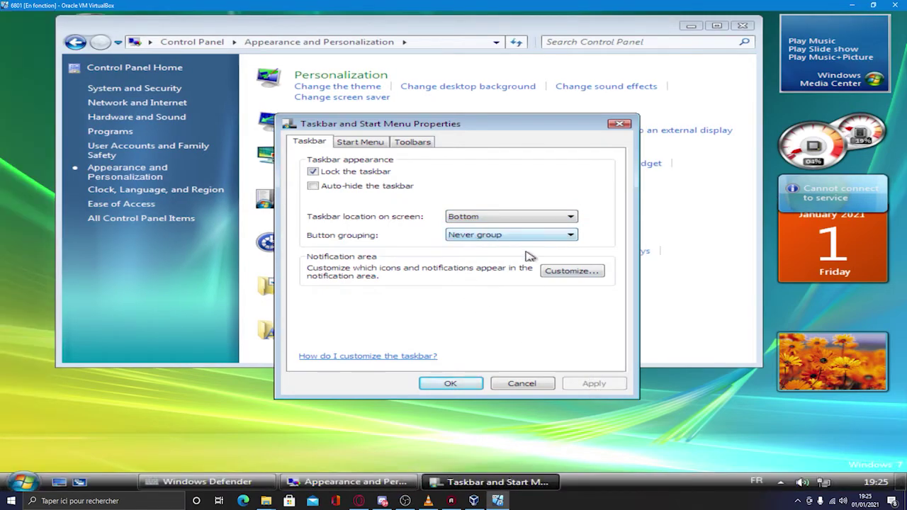
- Review the Start menu customization options and the available taskbar toolbars, then dismiss the taskbar properties without changes
left_click(361, 142)
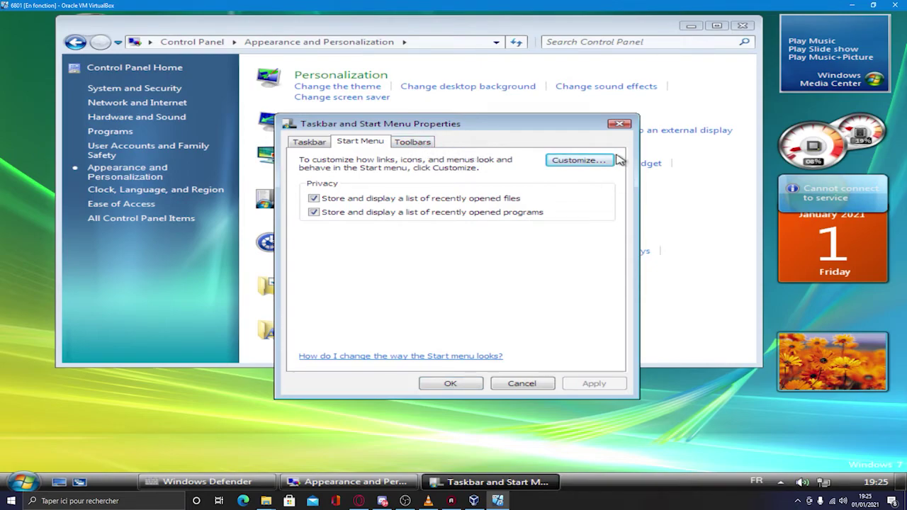
left_click(572, 161)
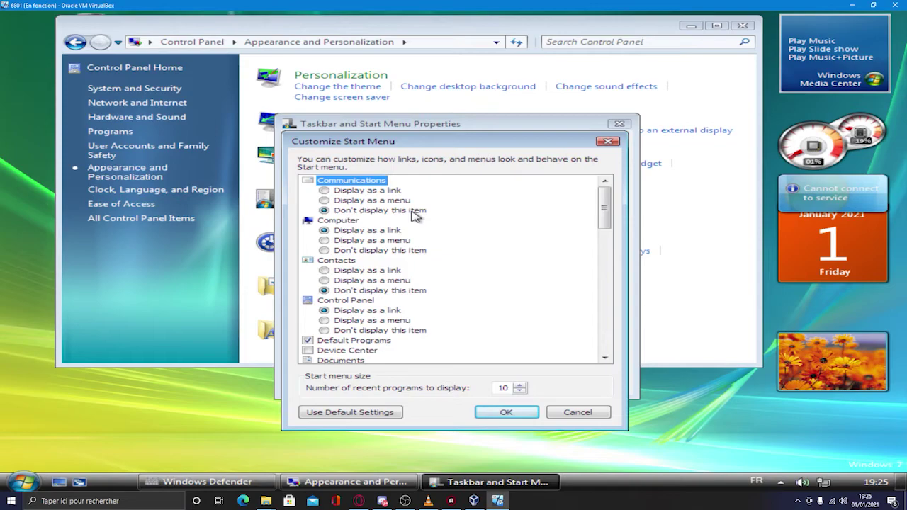
scroll(364, 192, "down", 15)
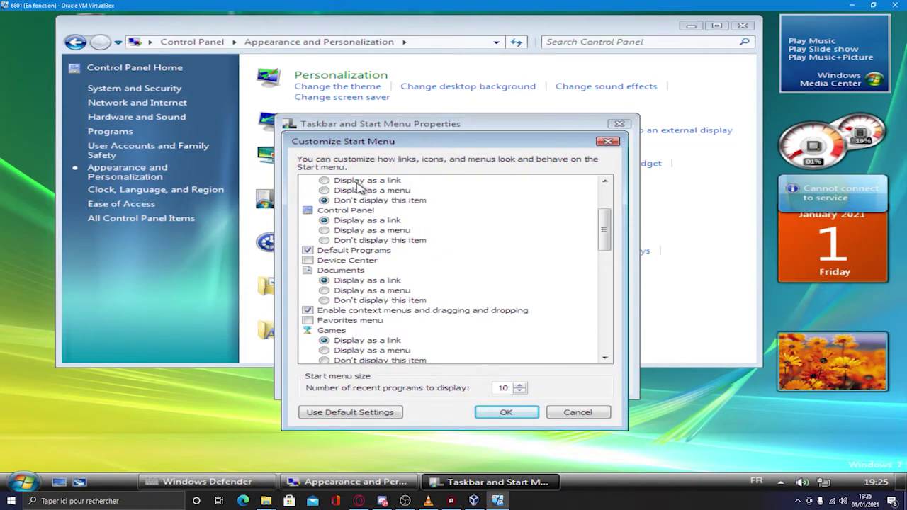
scroll(347, 262, "down", 1)
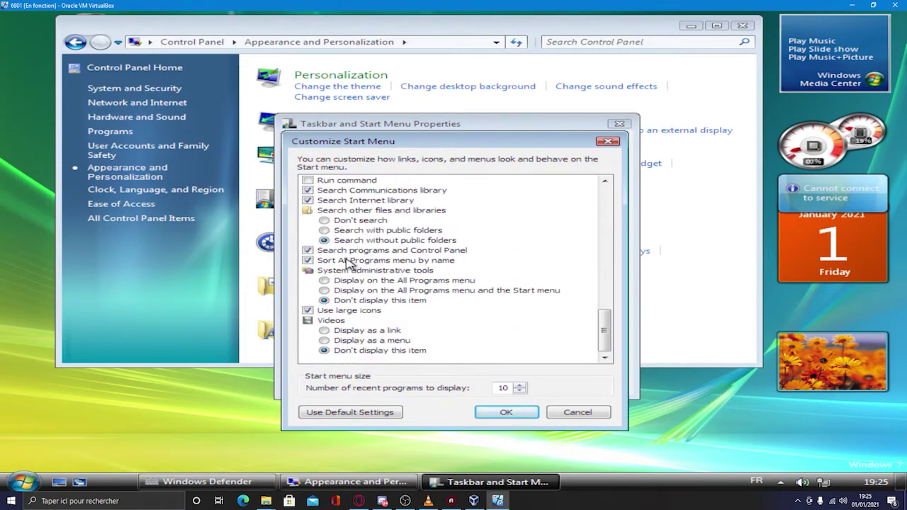
left_click(596, 413)
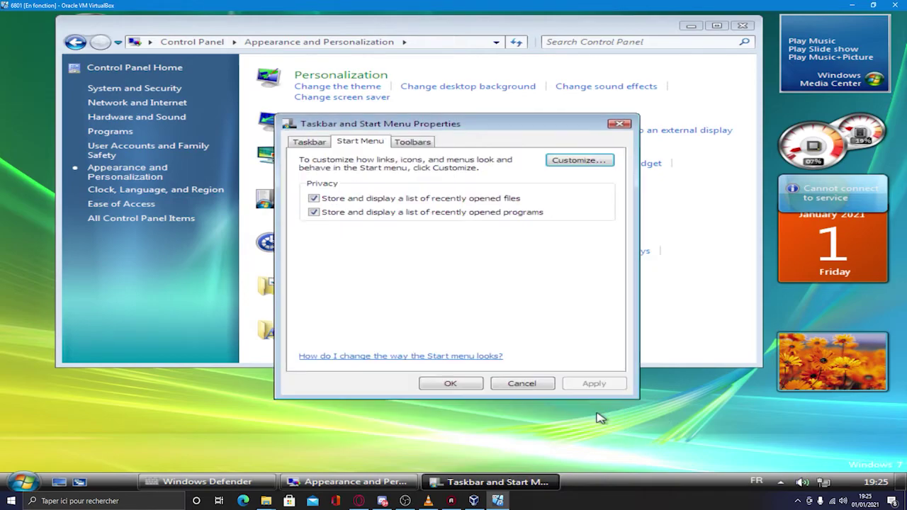
left_click(418, 143)
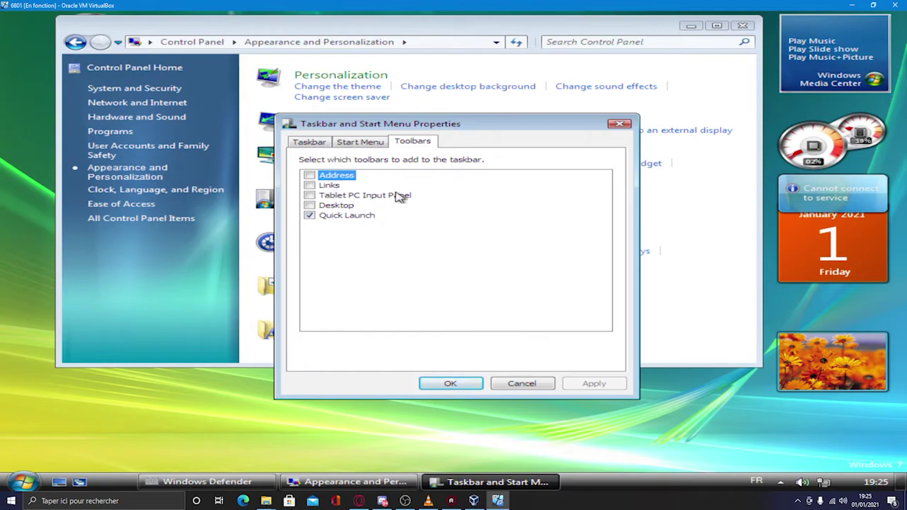
left_click(536, 386)
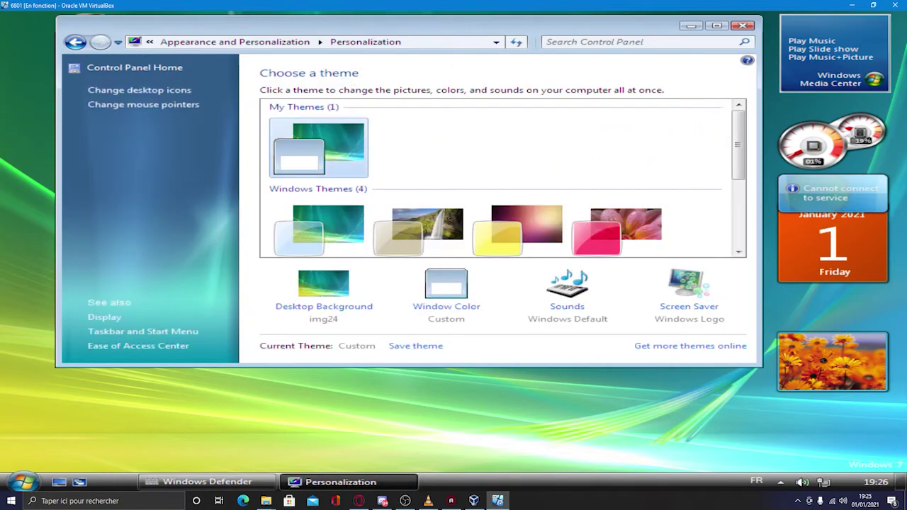
- Look through the available themes down to the Ease of Access Themes, then minimize the Personalization window
scroll(395, 247, "down", 3)
scroll(408, 209, "down", 2)
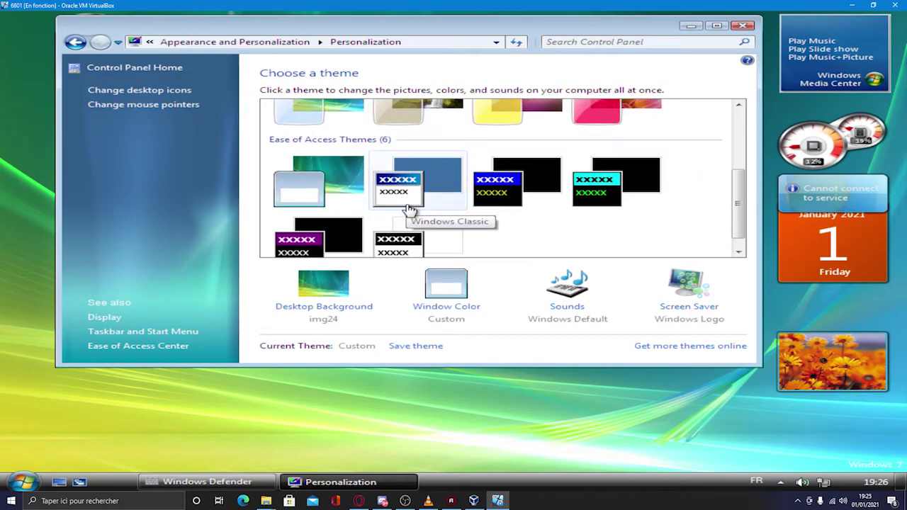
left_click(691, 27)
- Restore Windows Defender to check on its definition update, then minimize it
left_click_drag(613, 136, 216, 312)
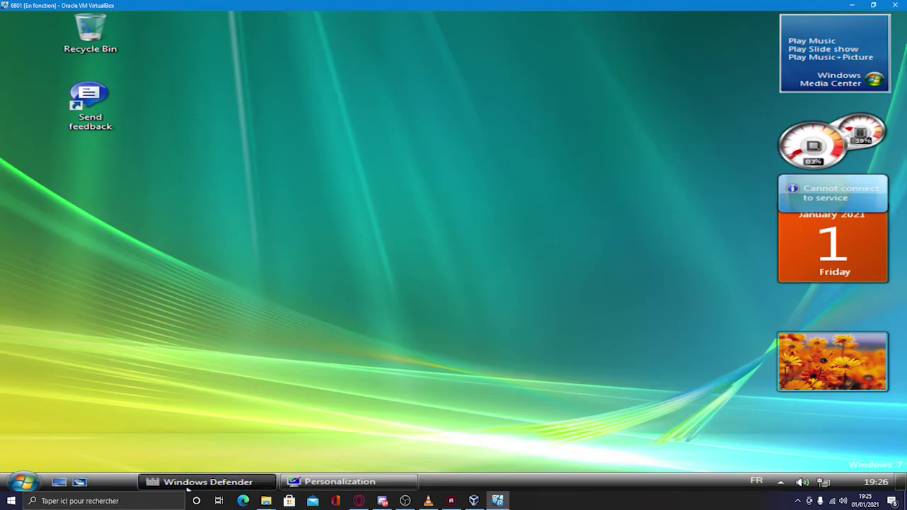
left_click(186, 481)
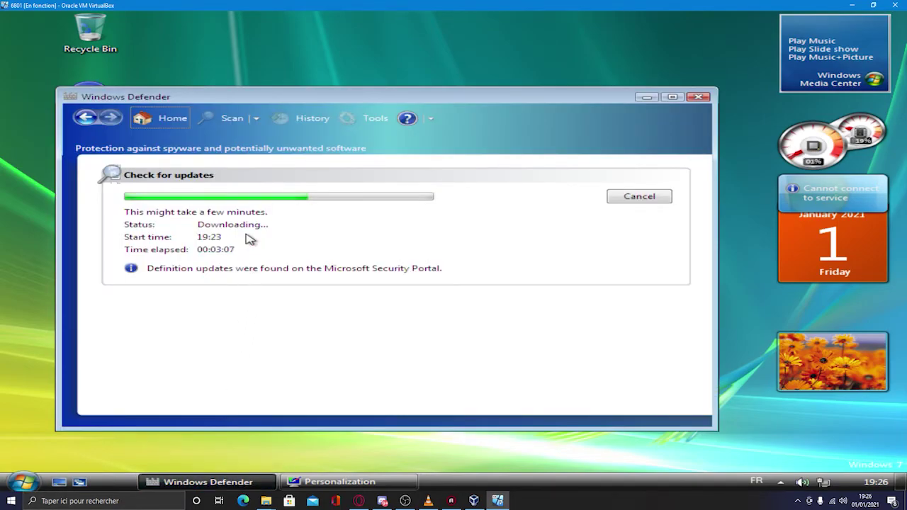
left_click(647, 97)
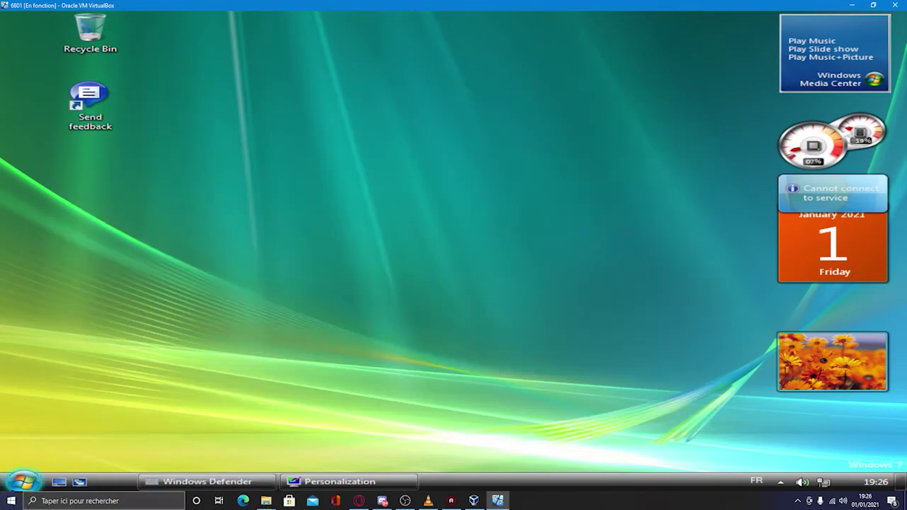
- Launch Windows Media Player from the full program list and complete its initial setup with Express Settings
left_click(36, 477)
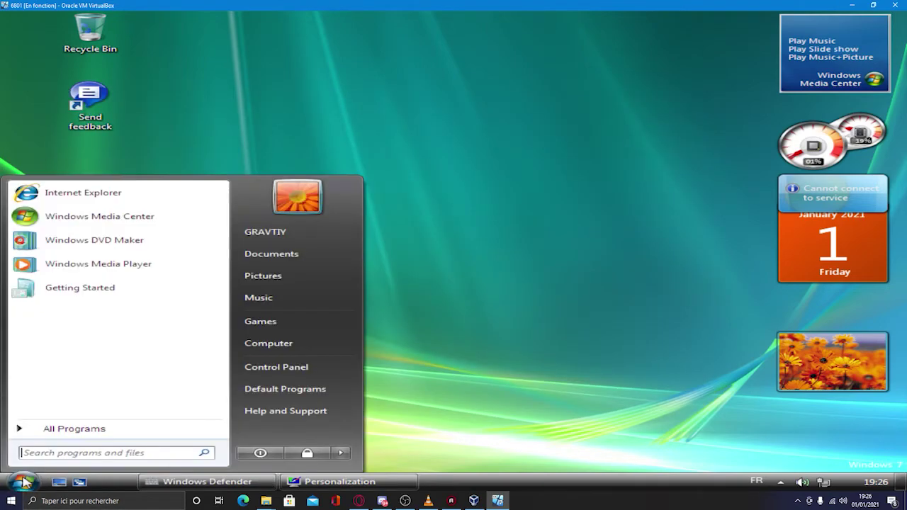
left_click(77, 433)
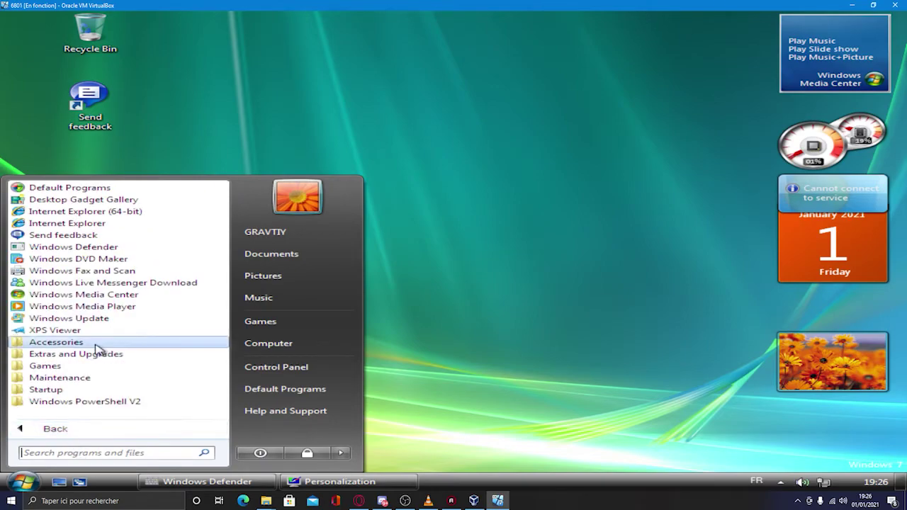
left_click(115, 306)
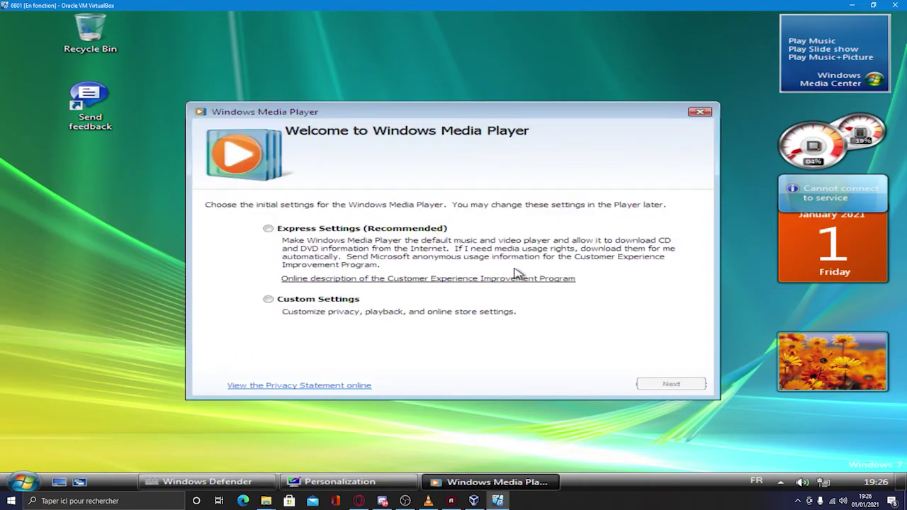
left_click(301, 228)
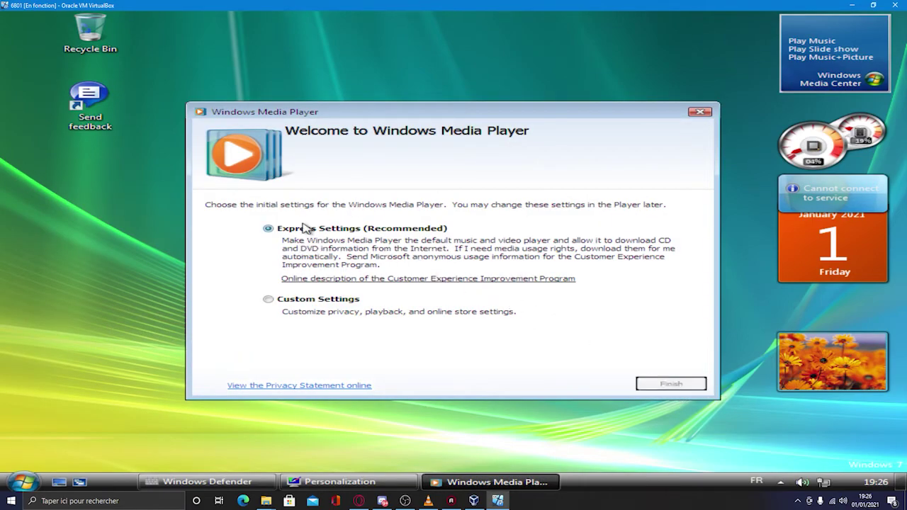
left_click(693, 385)
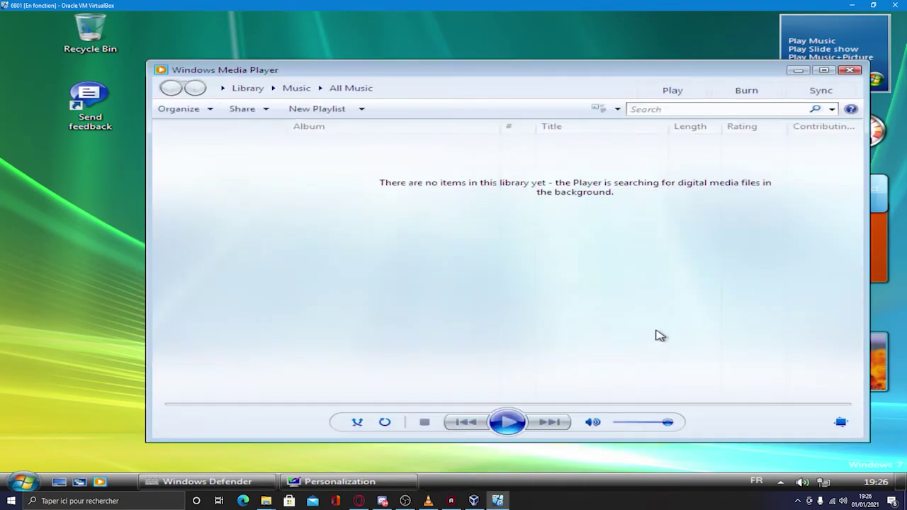
- Move the Windows Media Player window clear of the desktop gadgets to view its library, then close the player
left_click_drag(459, 86, 350, 43)
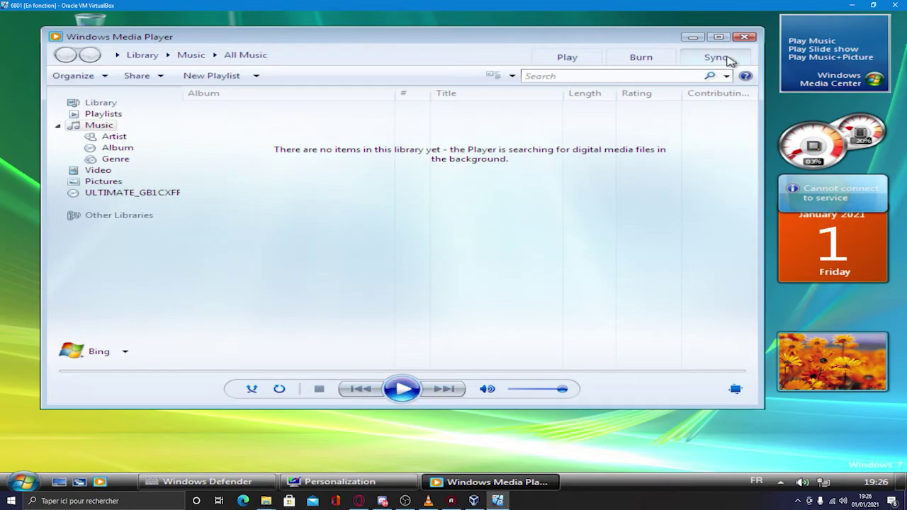
left_click(745, 37)
left_click_drag(426, 228, 10, 433)
- Open Paint from the Accessories folder of the installed programs
left_click(18, 482)
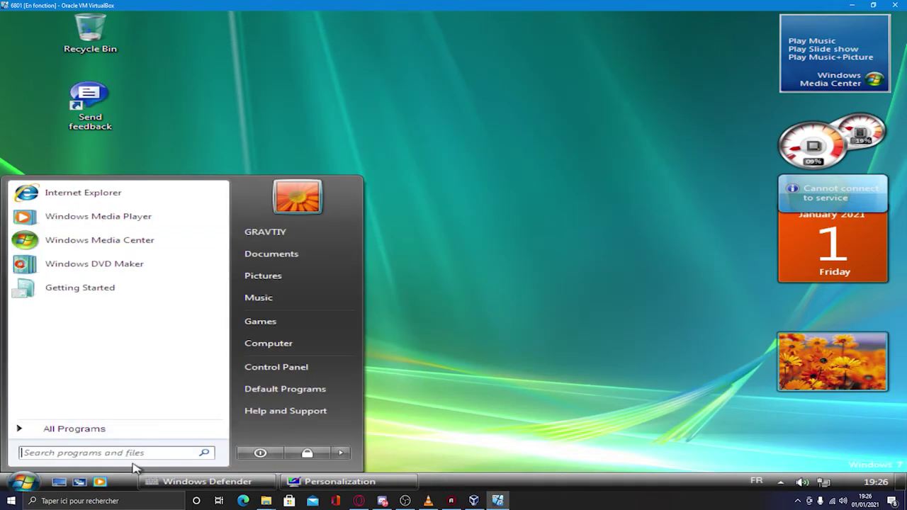
left_click(125, 431)
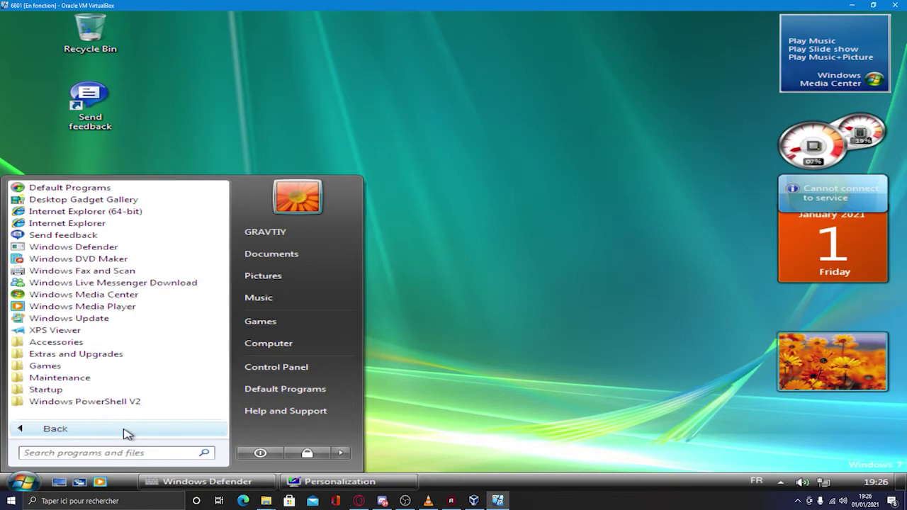
left_click(120, 347)
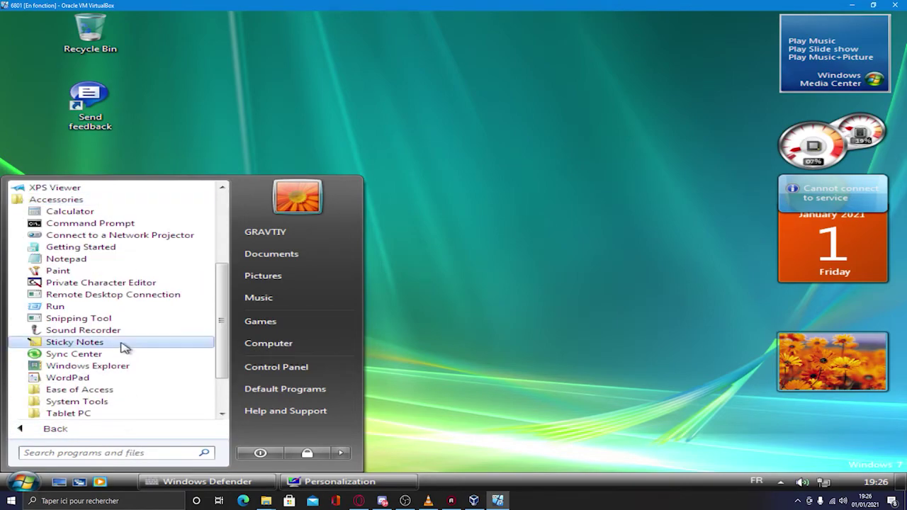
left_click(104, 273)
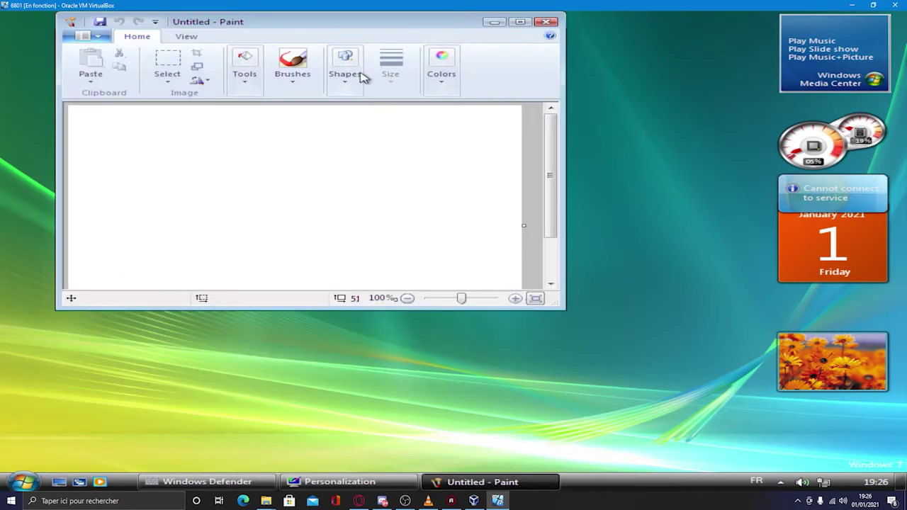
- Draw a freehand zigzag stroke across the Paint canvas with the oil brush, then close Paint without saving
left_click(292, 83)
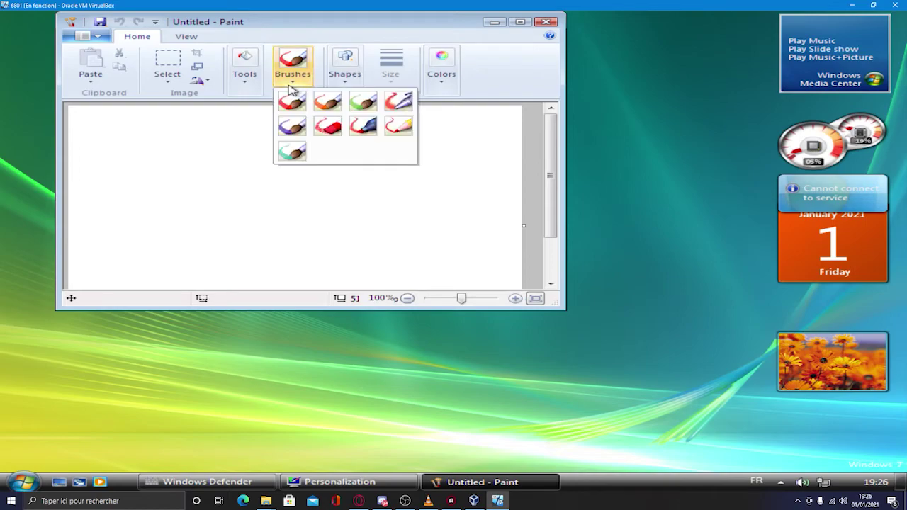
left_click(293, 126)
mouse_move(305, 178)
left_mouse_down()
mouse_move(352, 141)
mouse_move(288, 179)
left_mouse_up()
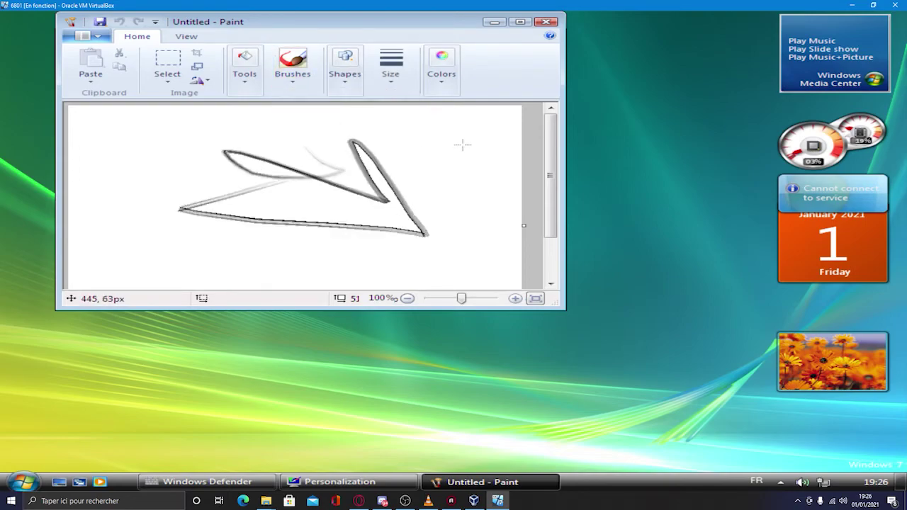
left_click(547, 23)
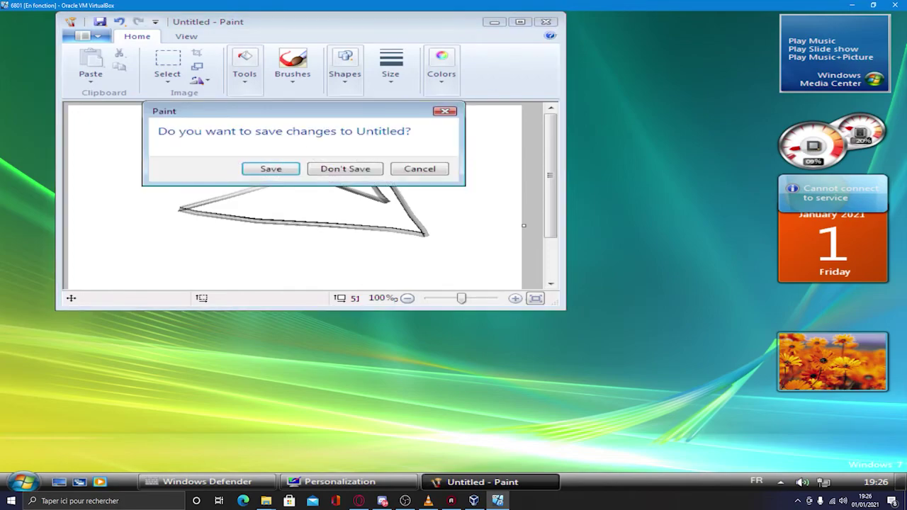
left_click(352, 170)
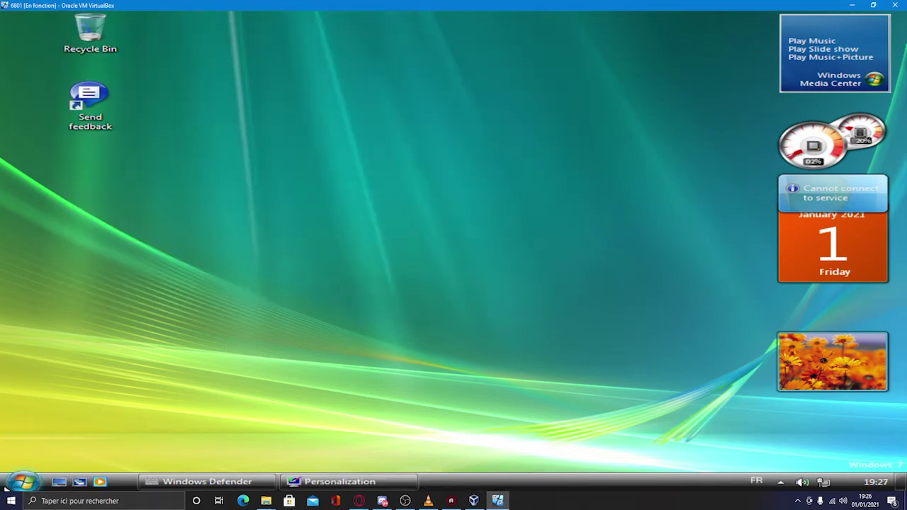
- Browse the full program list, examining the contents of the Accessories, System Tools and Tablet PC folders
left_click(22, 480)
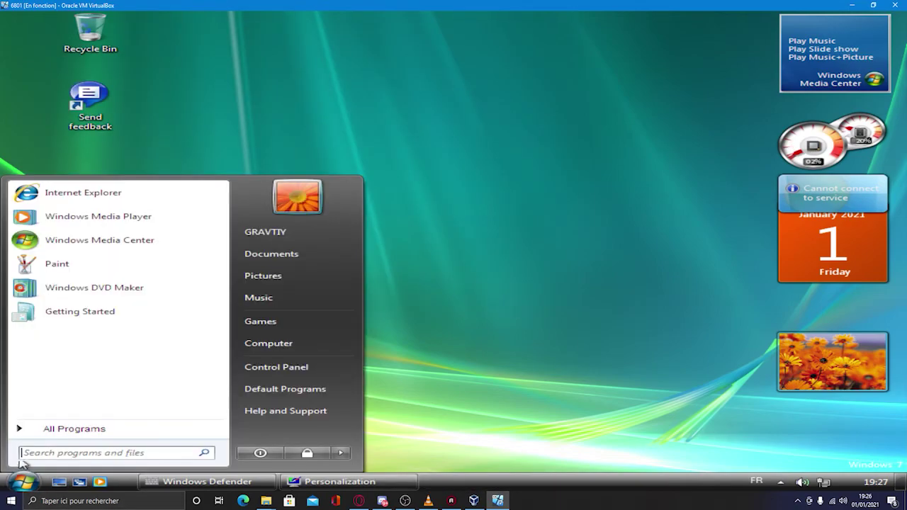
left_click(75, 428)
left_click(84, 344)
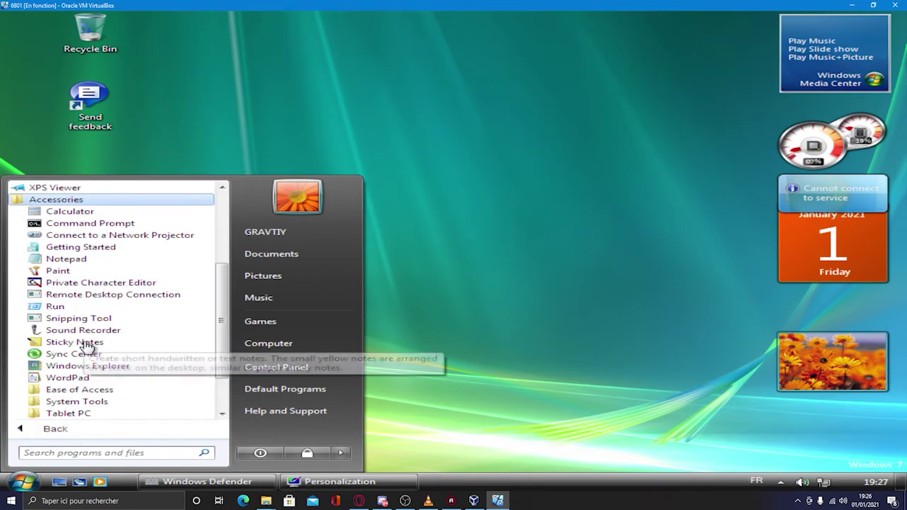
scroll(89, 345, "down", 2)
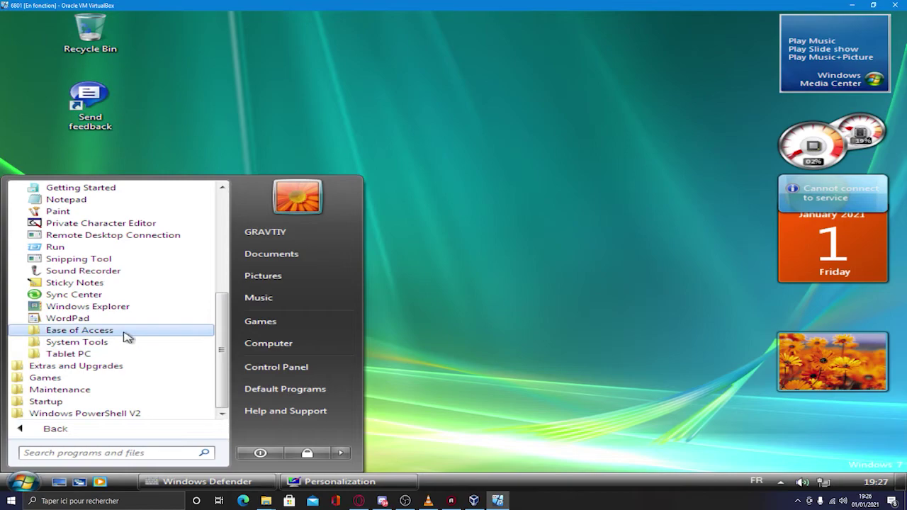
left_click(128, 343)
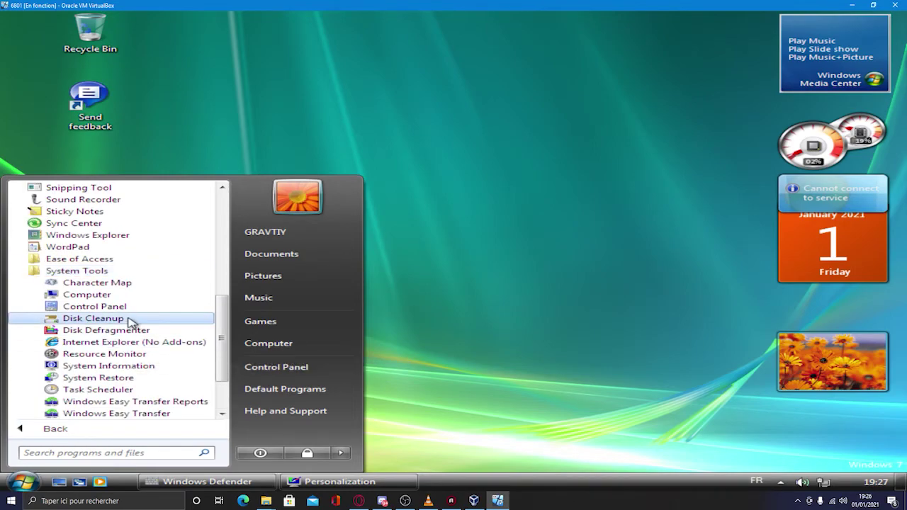
scroll(135, 312, "down", 1)
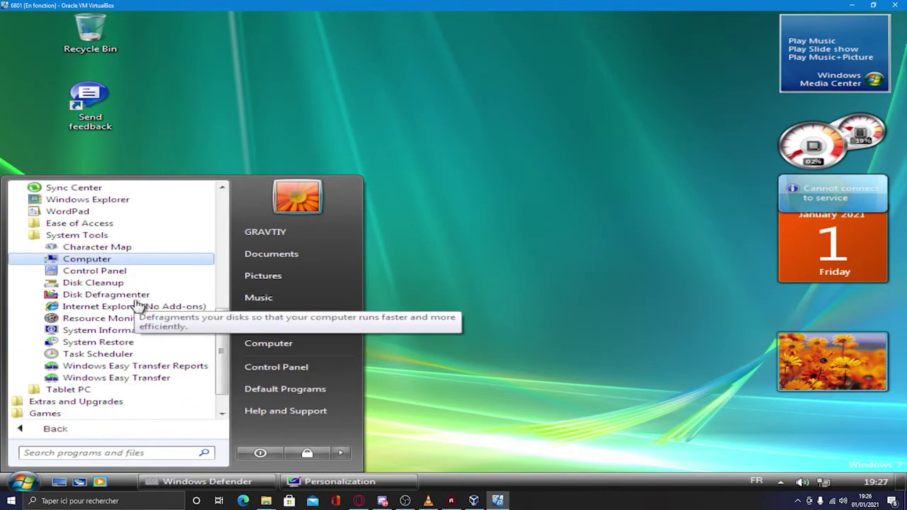
left_click(121, 391)
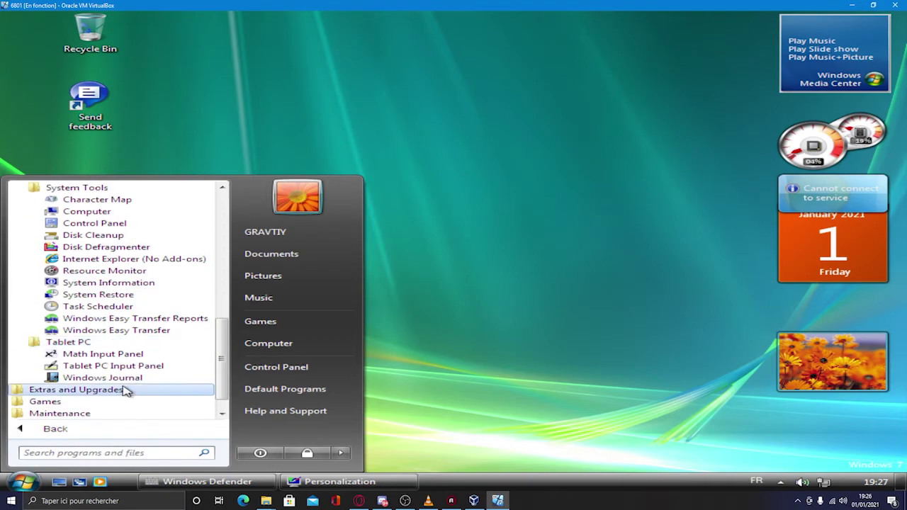
scroll(126, 390, "down", 1)
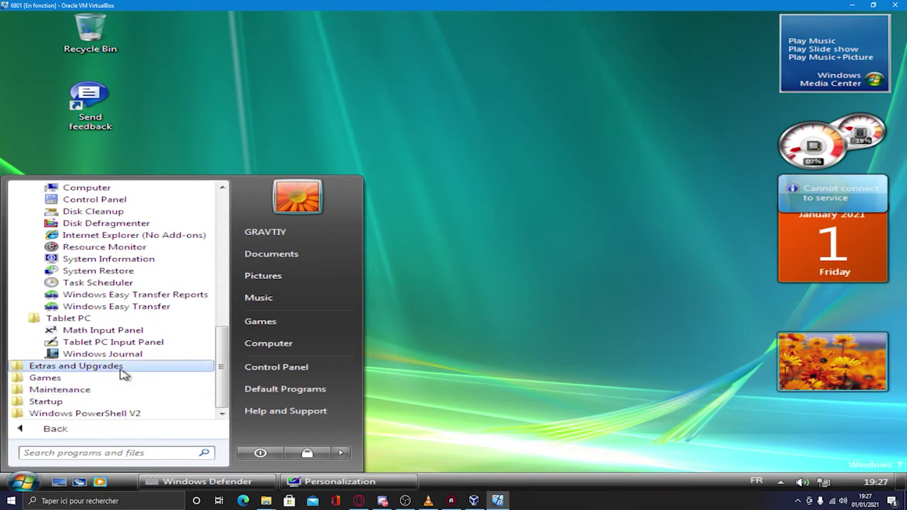
left_click(117, 389)
left_click(114, 367)
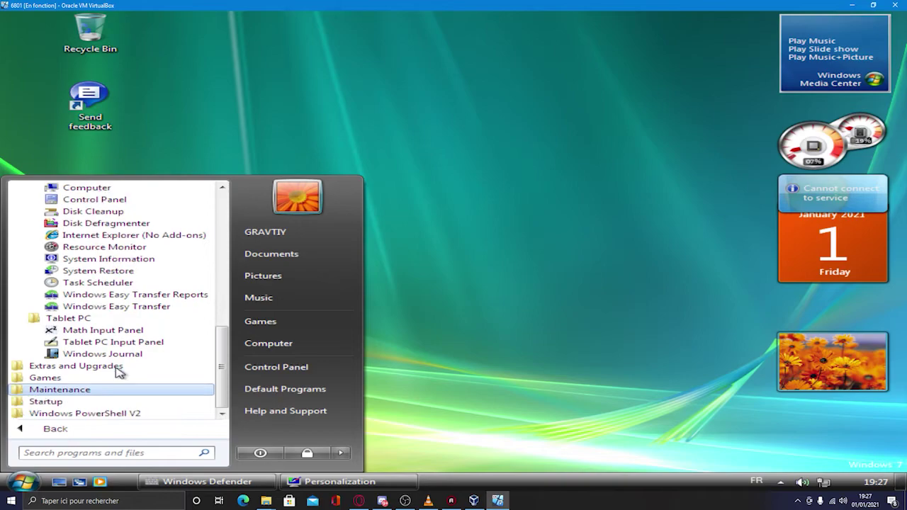
left_click(105, 415)
left_click(117, 391)
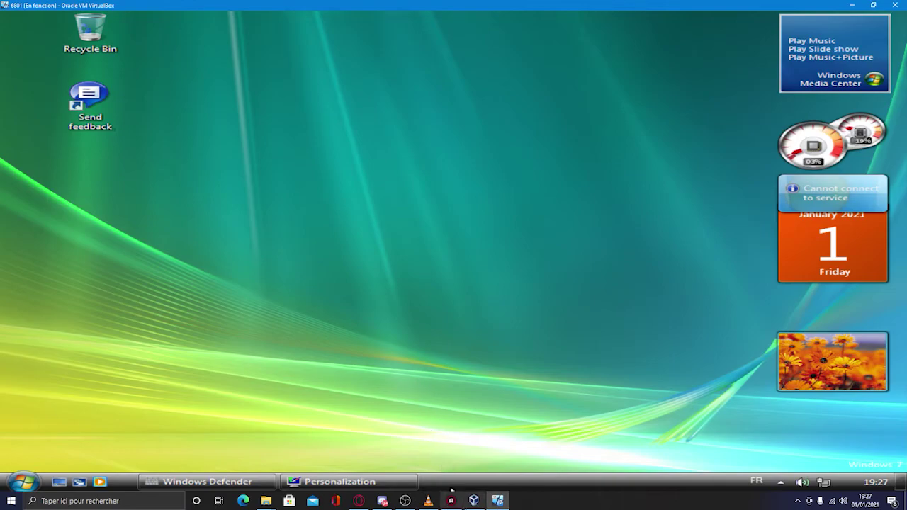
right_click(453, 237)
left_click(163, 201)
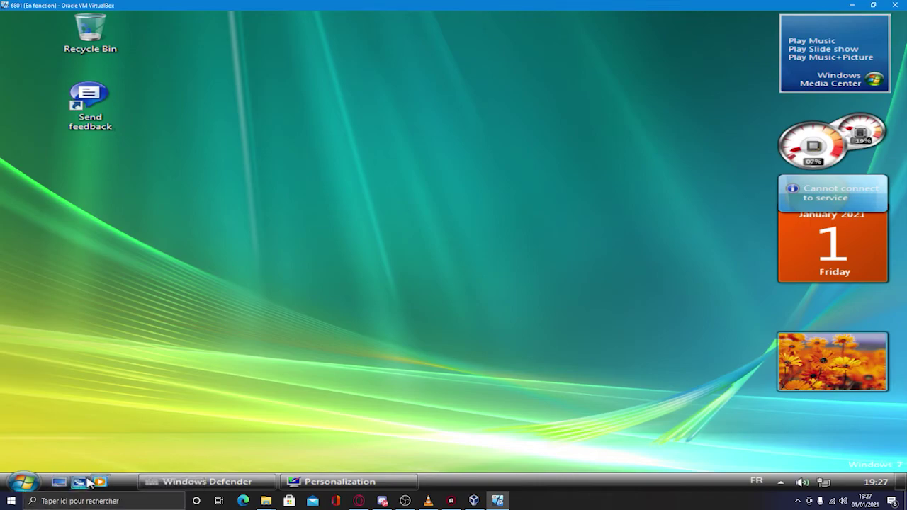
- Launch Internet Explorer from the Start menu
left_click(19, 484)
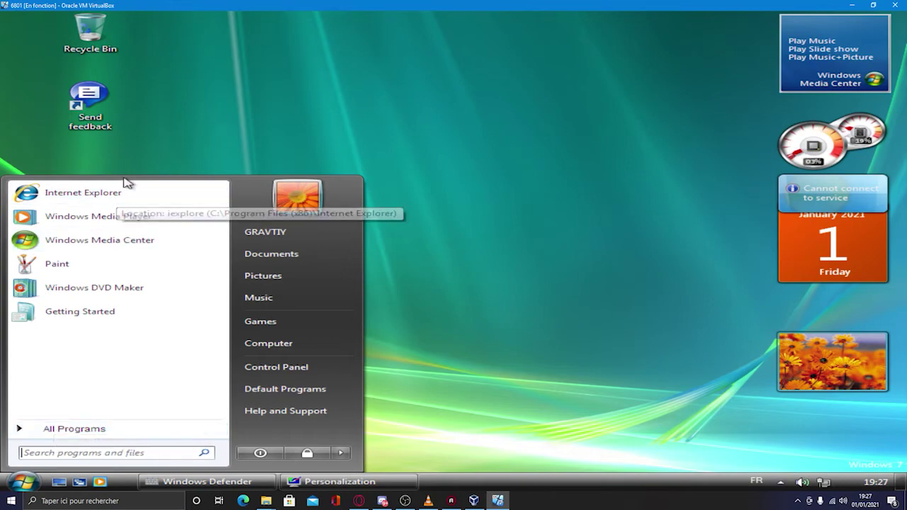
left_click(128, 203)
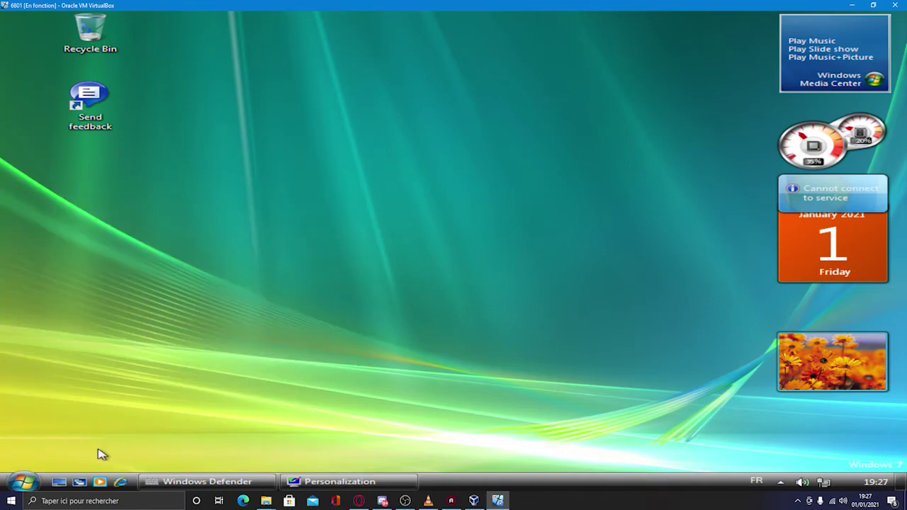
left_click(23, 481)
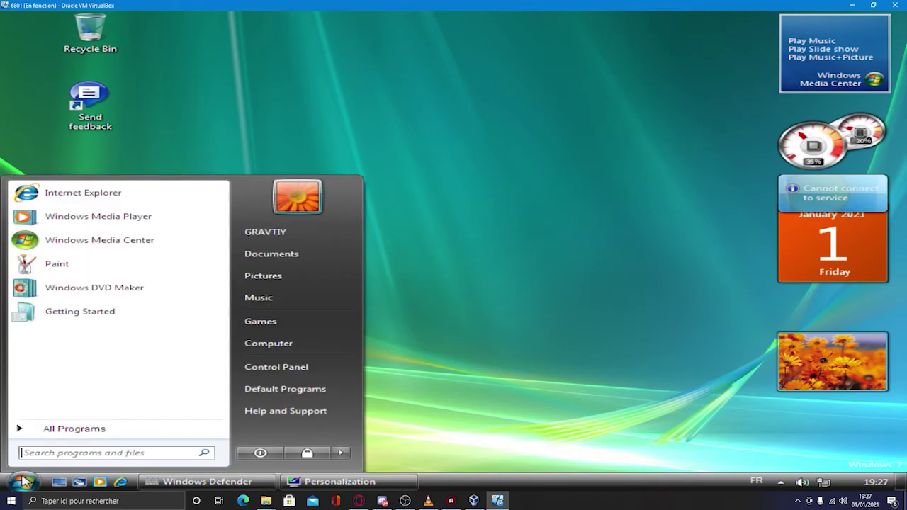
left_click(65, 202)
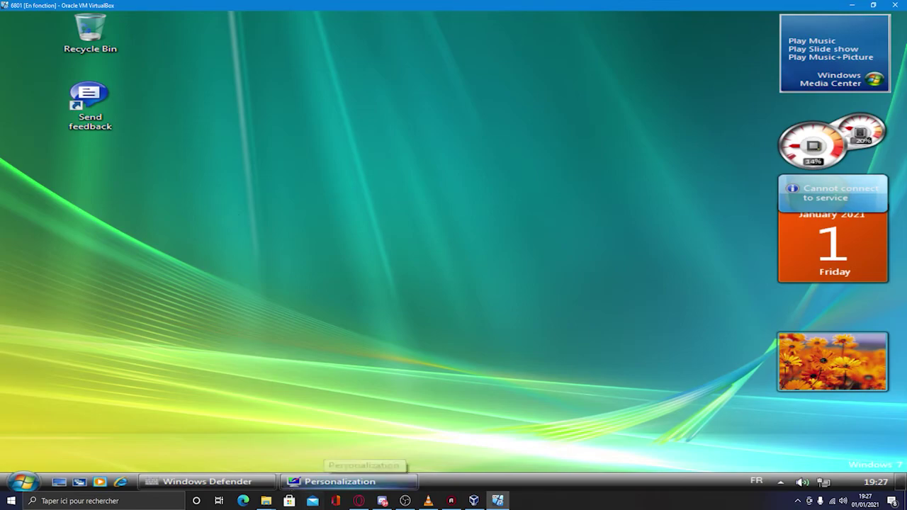
- Bring up the Windows Defender window to check its definition update progress, then minimize it
left_click(239, 483)
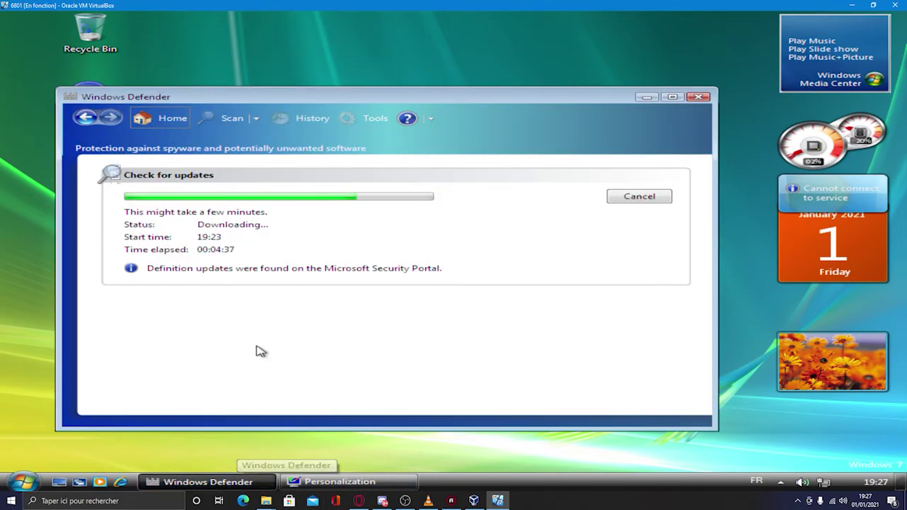
left_click_drag(424, 100, 289, 15)
left_click_drag(422, 18, 370, 144)
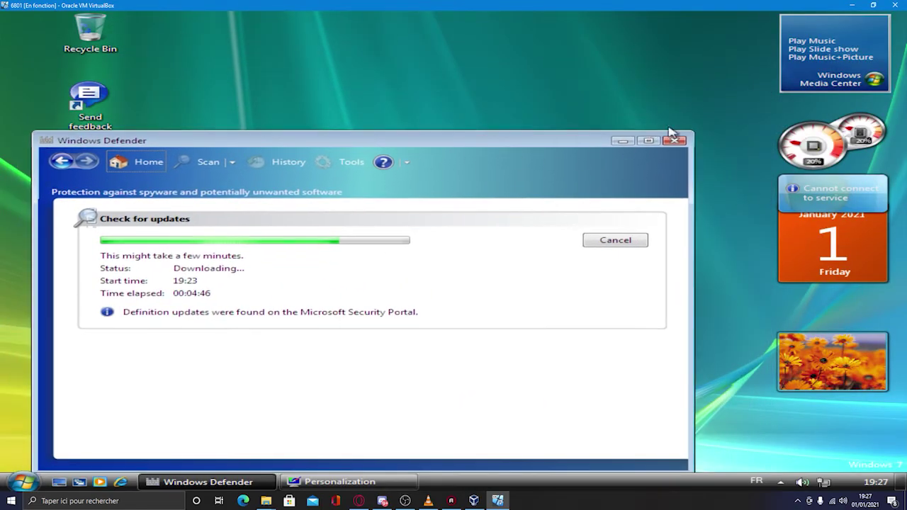
left_click(623, 141)
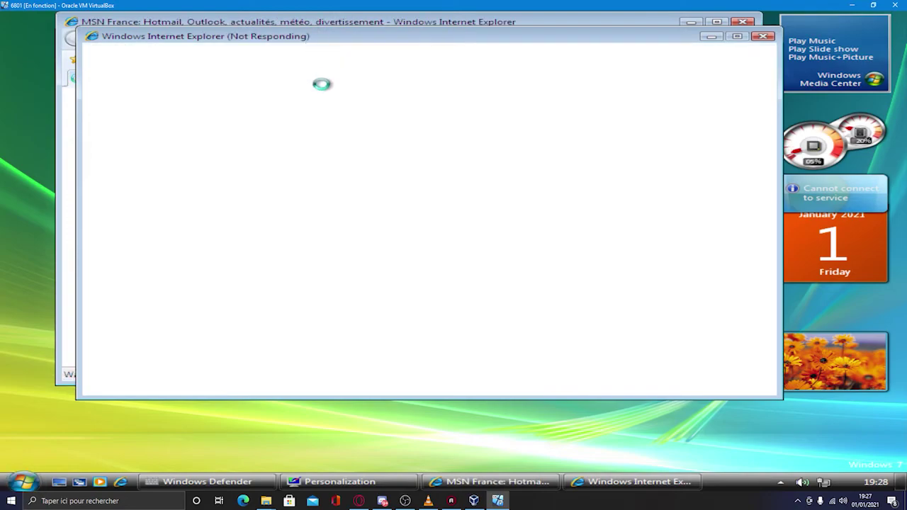
- Close the surplus Internet Explorer window and complete the Internet Explorer 8 setup with Suggested Sites turned on
left_click(741, 21)
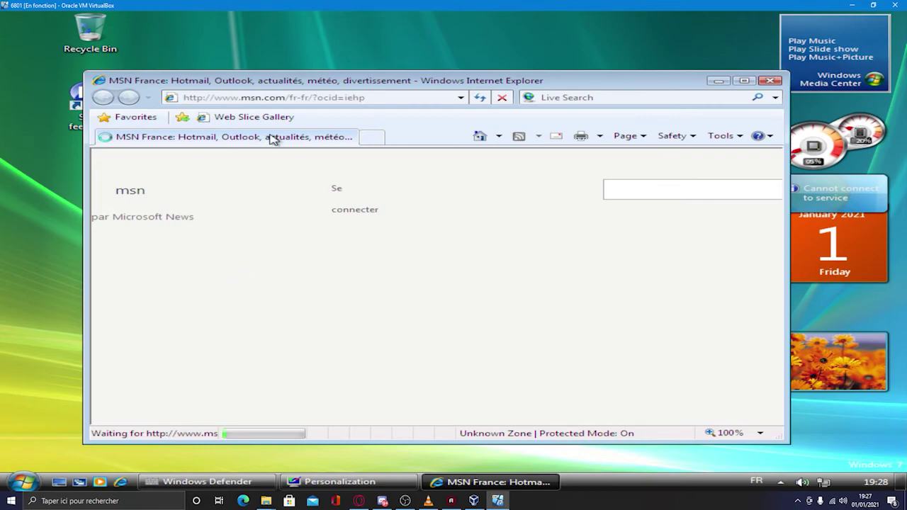
left_click_drag(336, 80, 329, 120)
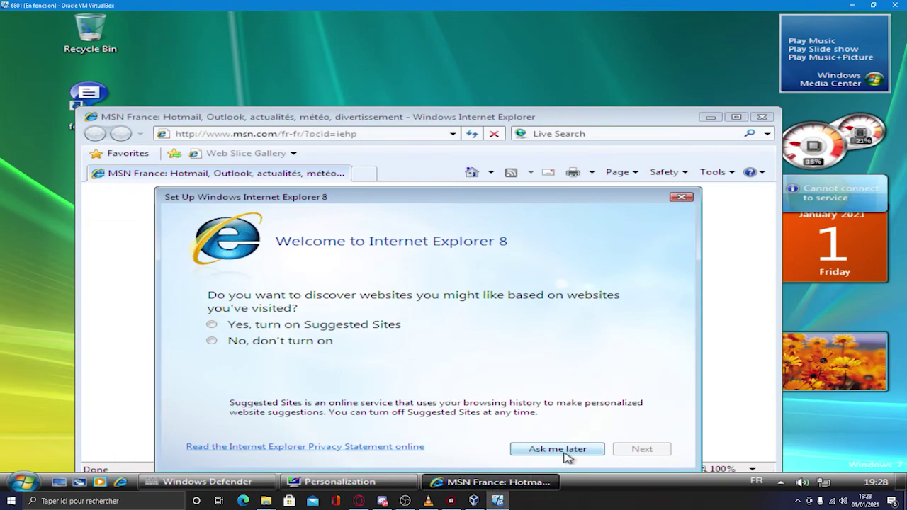
left_click(338, 326)
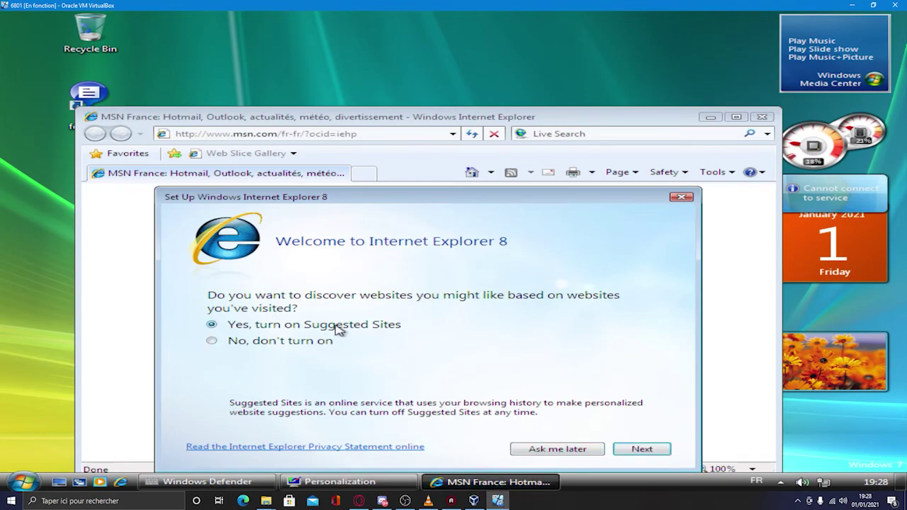
left_click(643, 449)
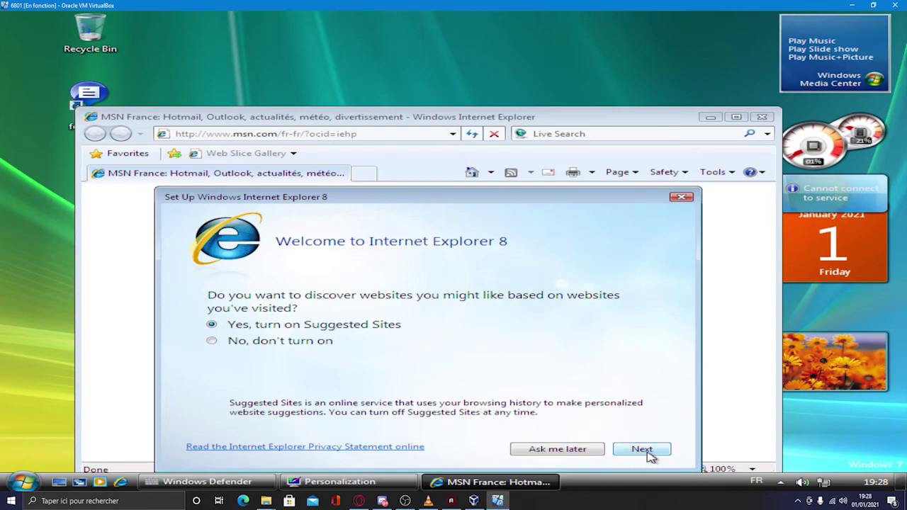
left_click(641, 448)
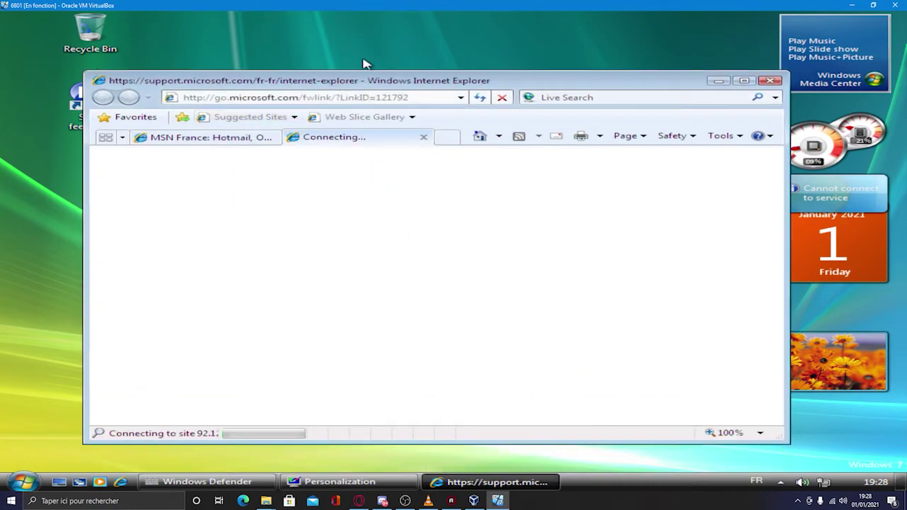
- Close the extra Microsoft support tab in the browser, then close the Personalization window
left_click_drag(394, 83, 365, 67)
left_click(396, 121)
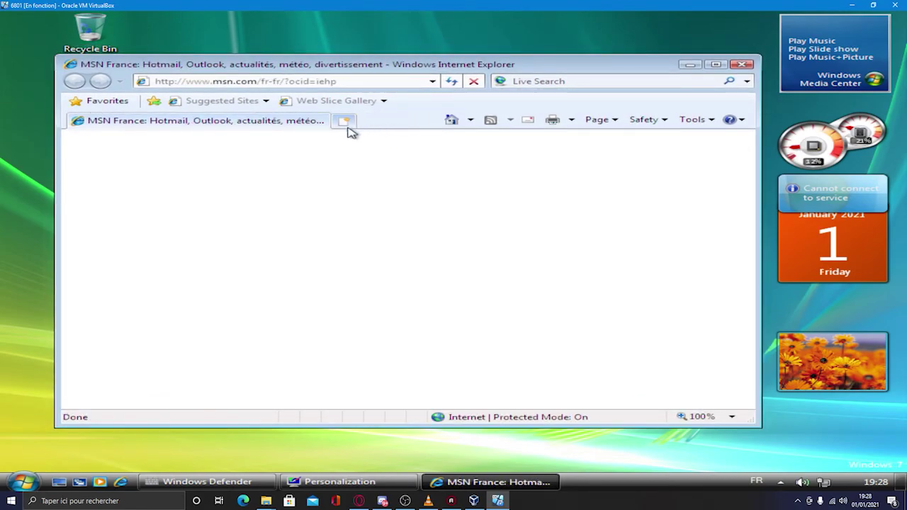
left_click(315, 126)
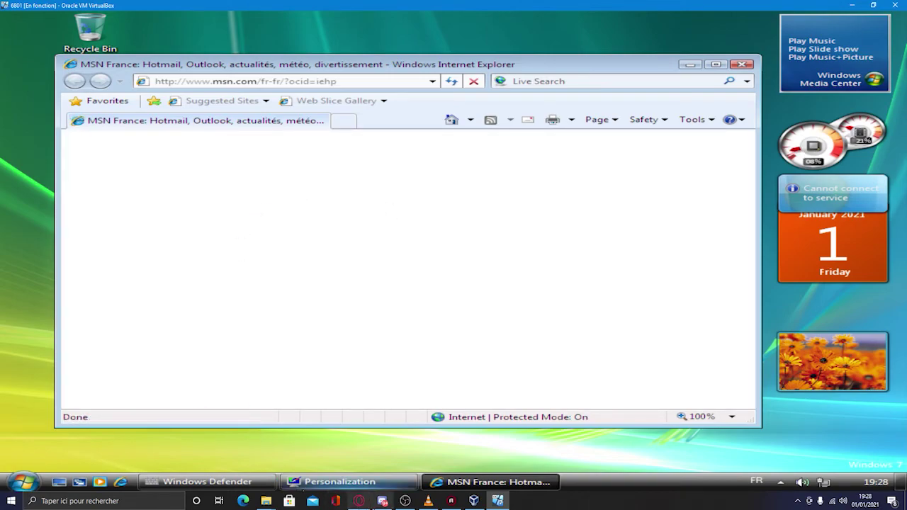
left_click(329, 484)
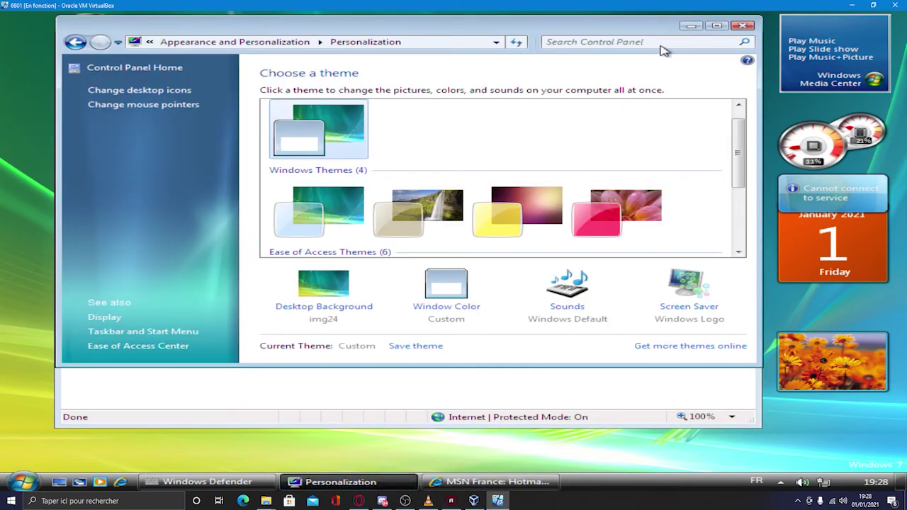
left_click(742, 26)
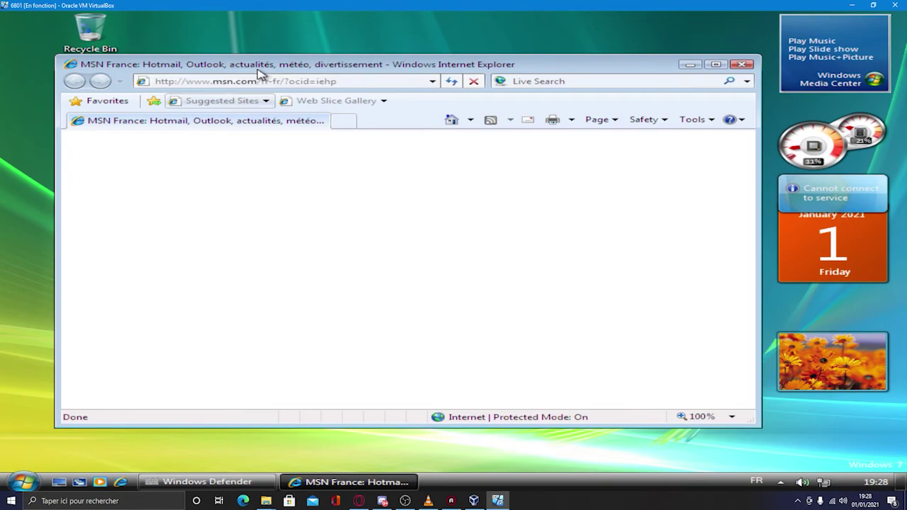
- Move the browser window to the middle of the desktop and go to youtube.com
left_click_drag(306, 68, 340, 90)
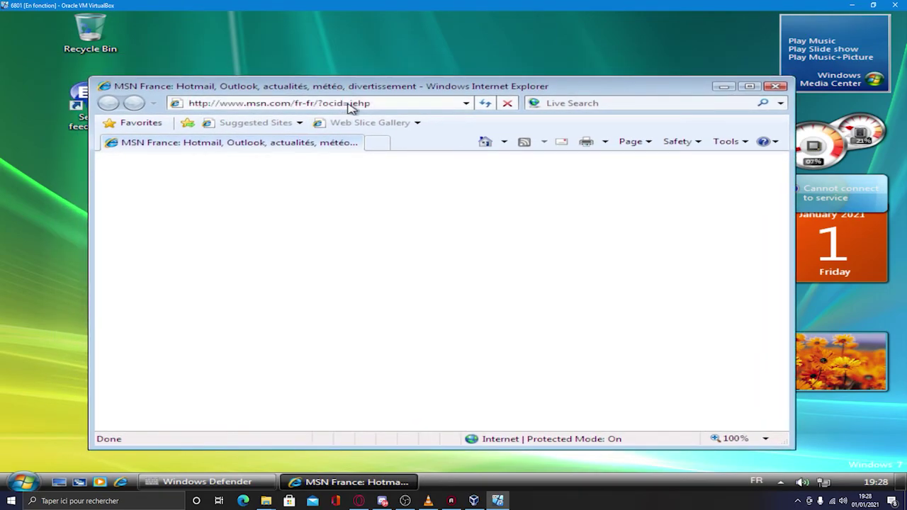
left_click(349, 105)
type("youtub")
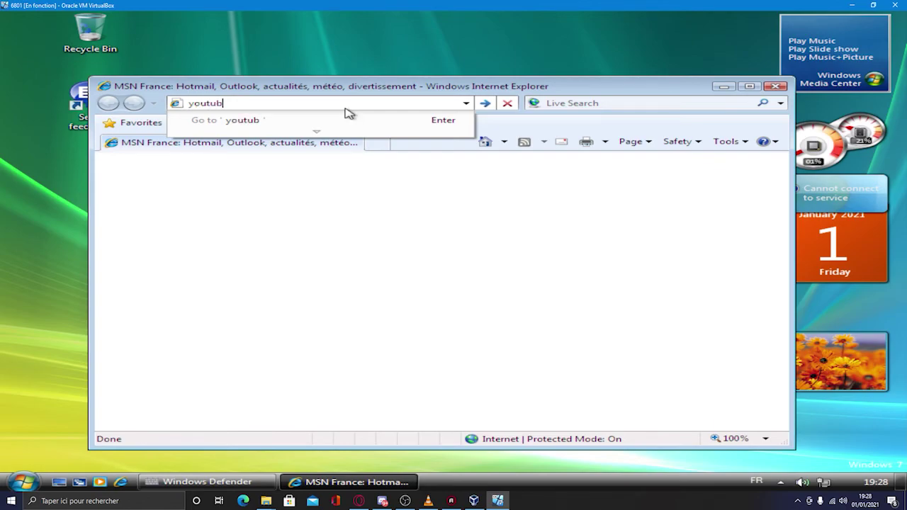
type("e.com")
key("Return")
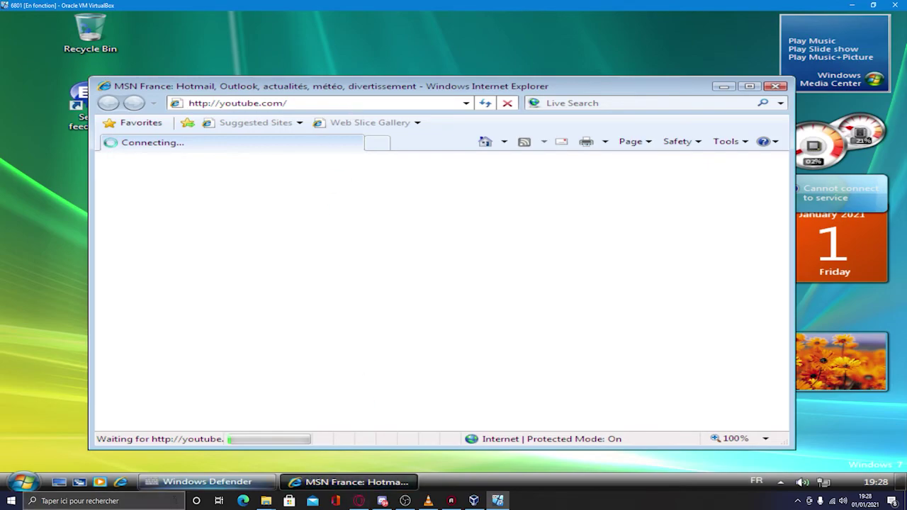
- Check the update status in Windows Defender, then bring the YouTube page back to the front
left_click(197, 484)
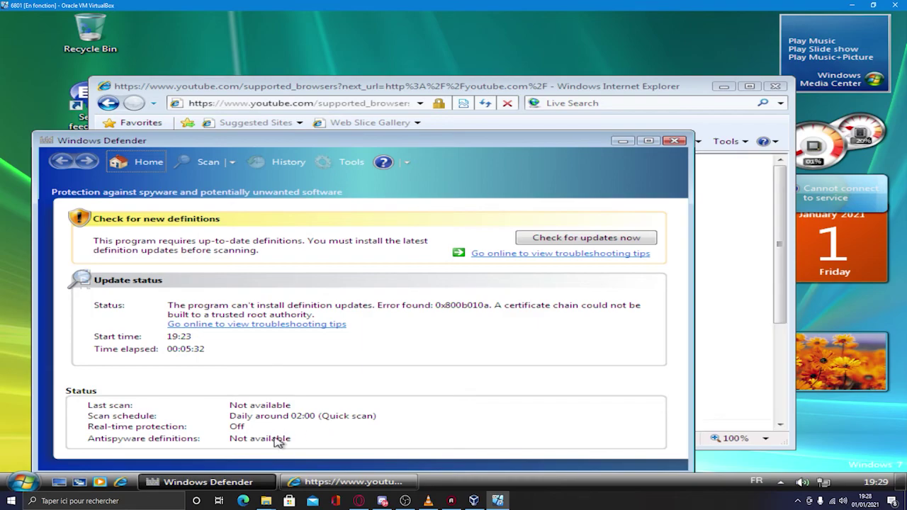
double_click(431, 93)
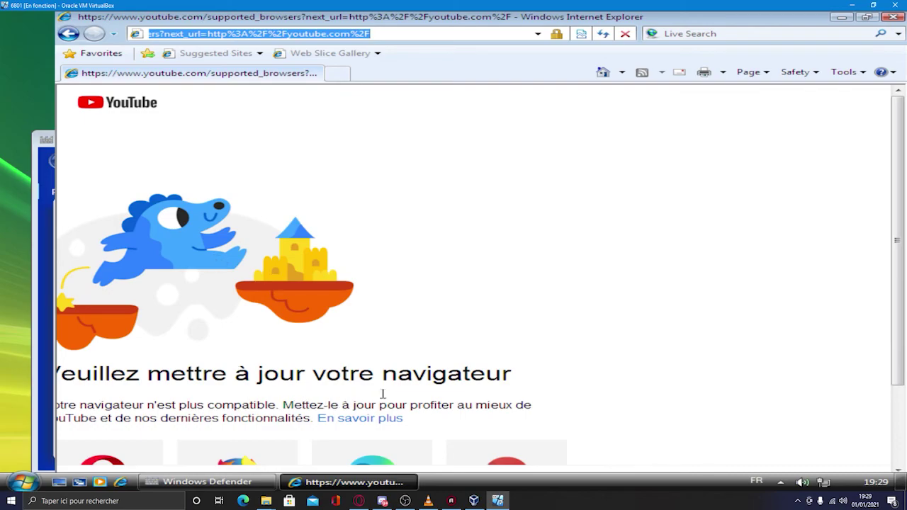
left_click_drag(440, 22, 473, 12)
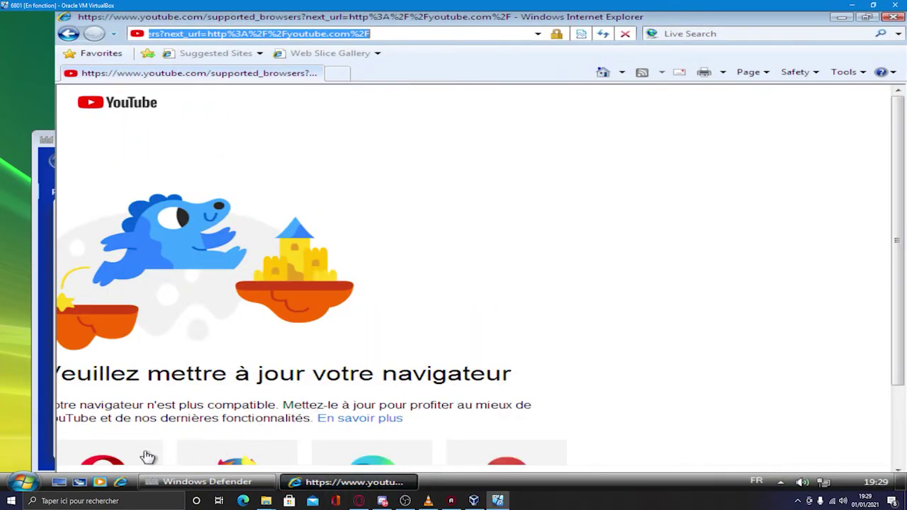
- Open the Firefox download page from YouTube's supported browsers page and find its "Télécharger Firefox" button
left_click(242, 456)
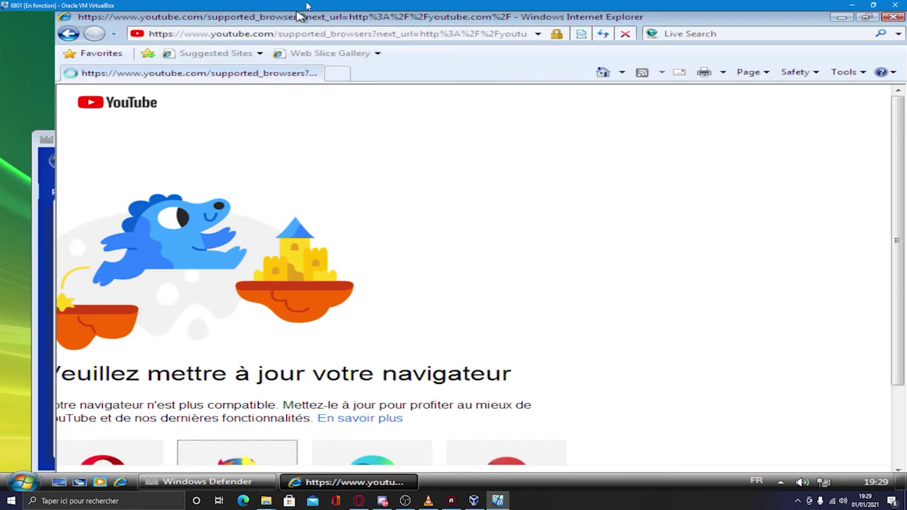
left_click_drag(316, 27, 373, 47)
scroll(343, 376, "down", 3)
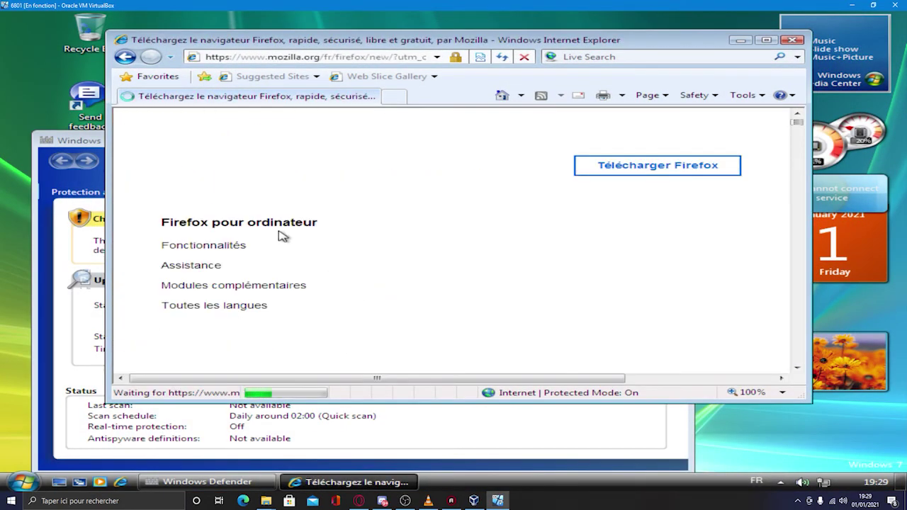
scroll(283, 241, "down", 8)
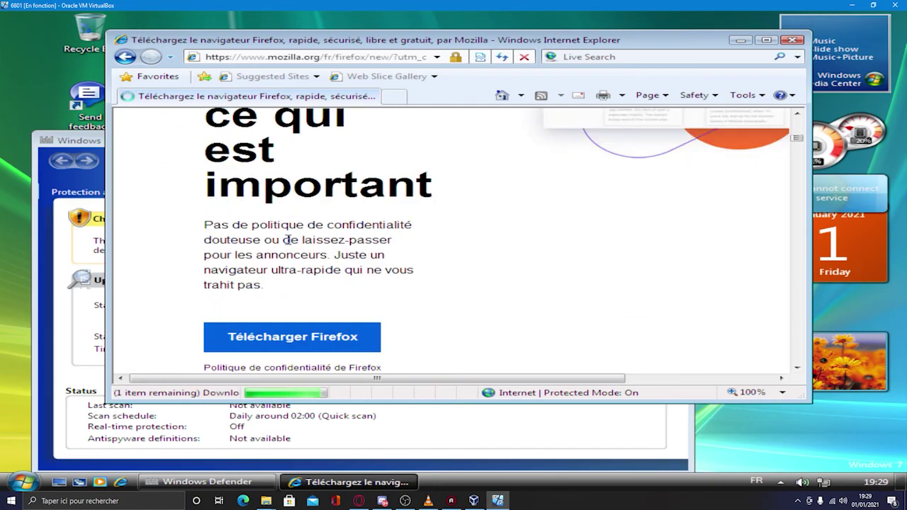
- Try to download Firefox from the Mozilla page, close the extra download window and look through the French download page
left_click(363, 139)
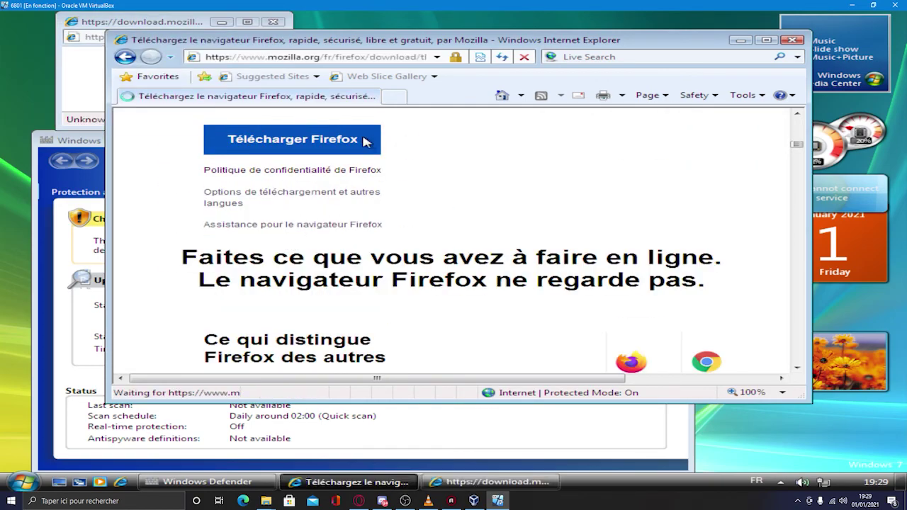
left_click_drag(318, 41, 327, 21)
left_click(268, 64)
left_click(274, 24)
scroll(466, 233, "down", 5)
scroll(466, 255, "up", 1)
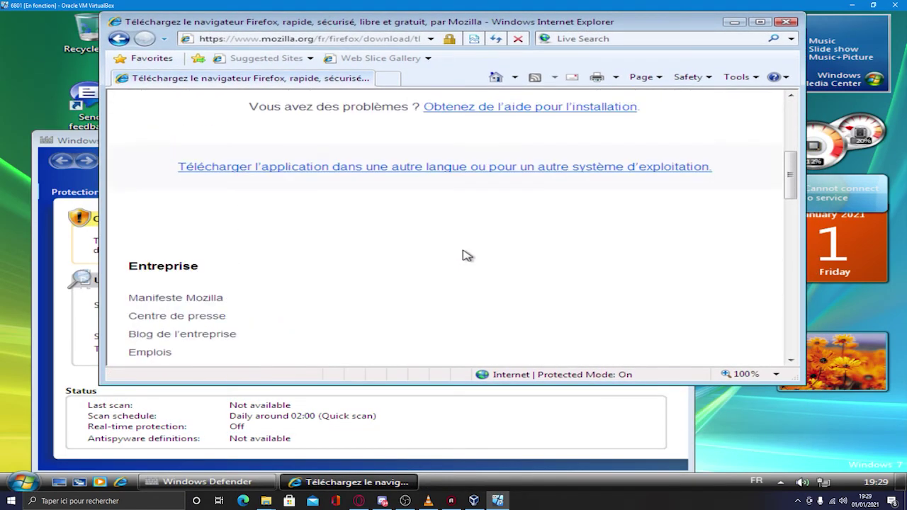
scroll(466, 252, "up", 1)
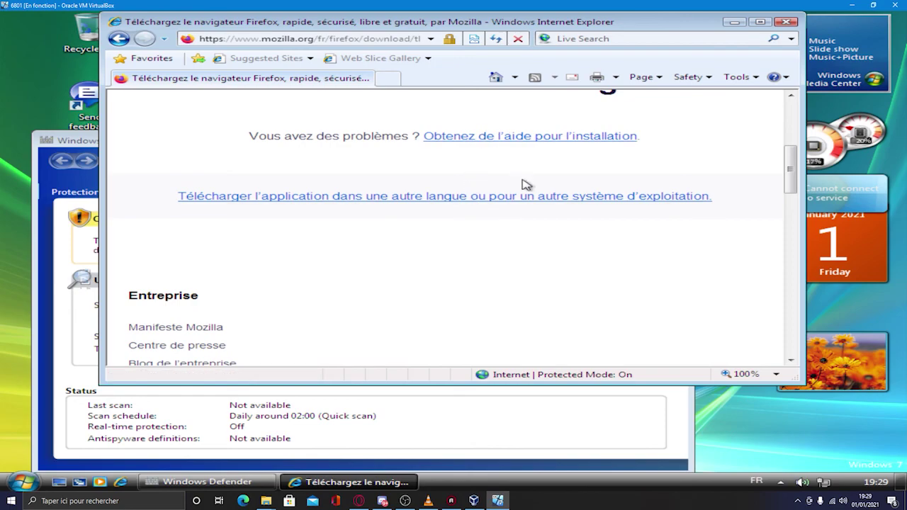
- Close the Internet Explorer and Windows Defender windows, then shut down Windows 7 in the virtual machine
left_click(786, 20)
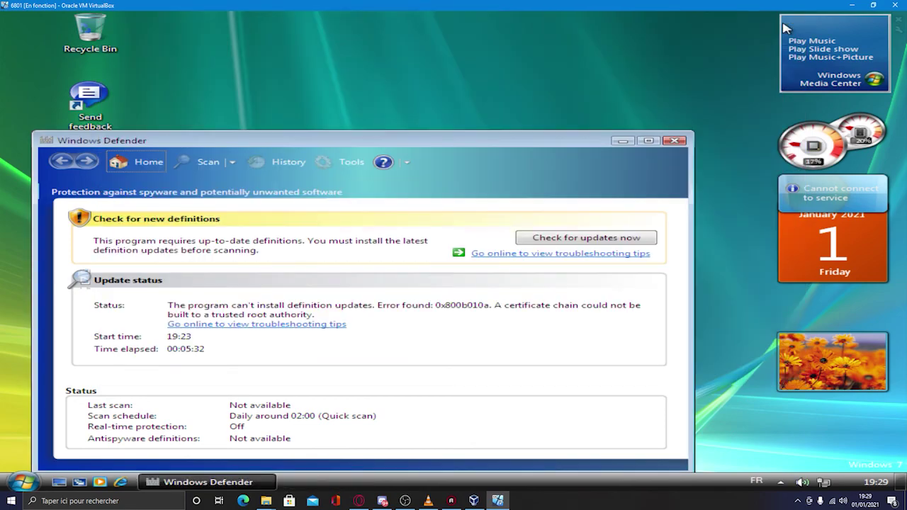
left_click(674, 140)
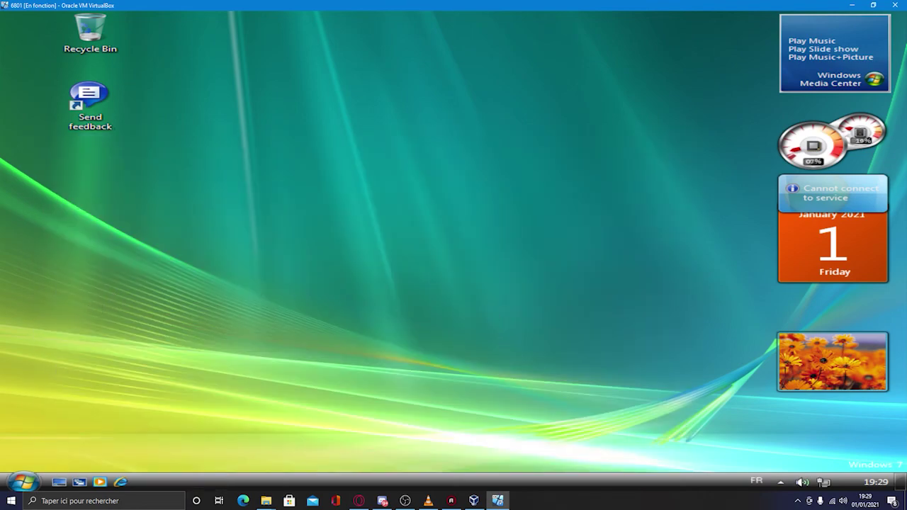
left_click(8, 482)
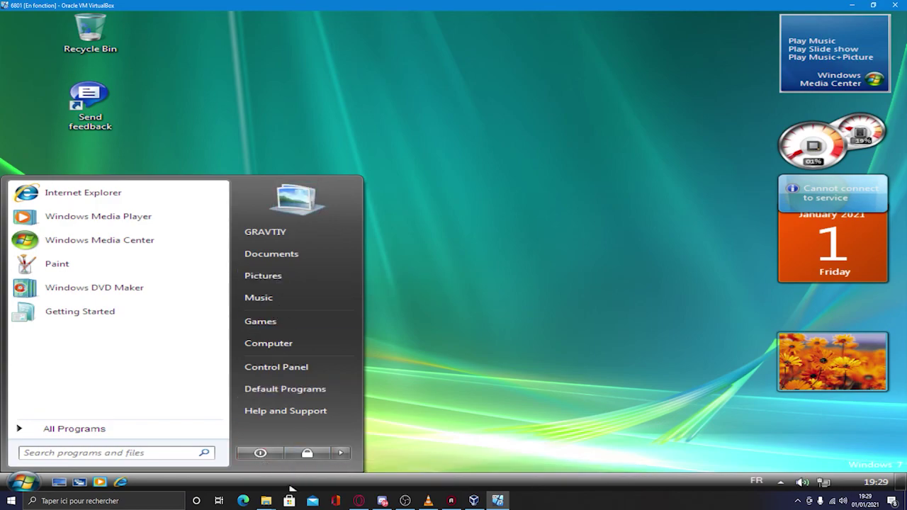
mouse_move(334, 453)
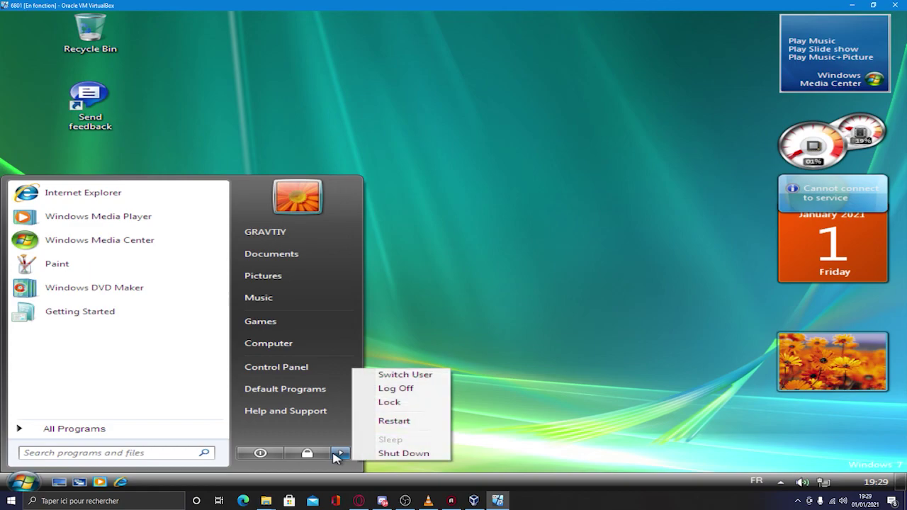
left_click(260, 453)
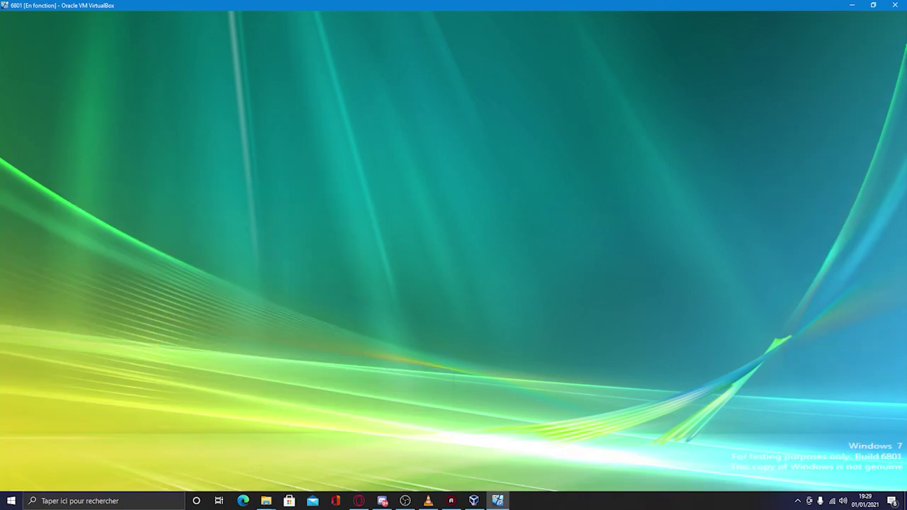
- Restore the virtual machine window from its maximized size on the host desktop and switch to the Action! recorder
left_click_drag(553, 4, 568, 124)
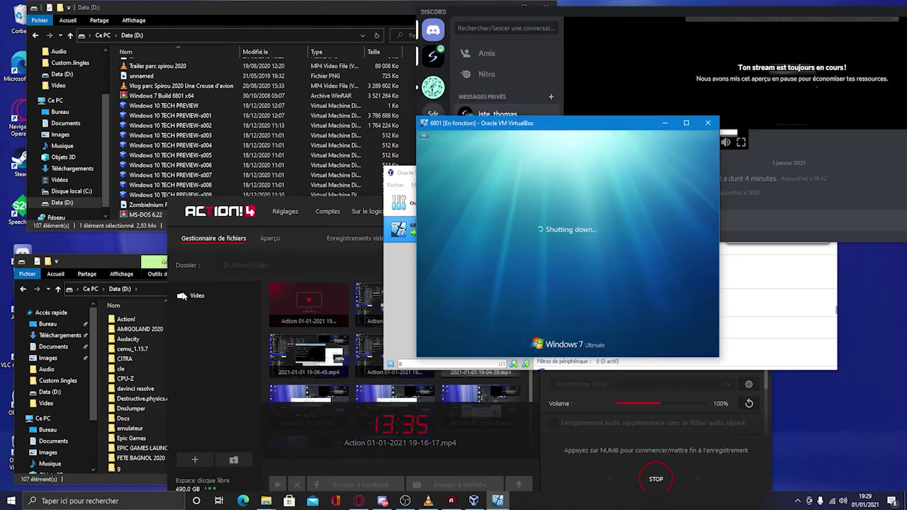
left_click(212, 325)
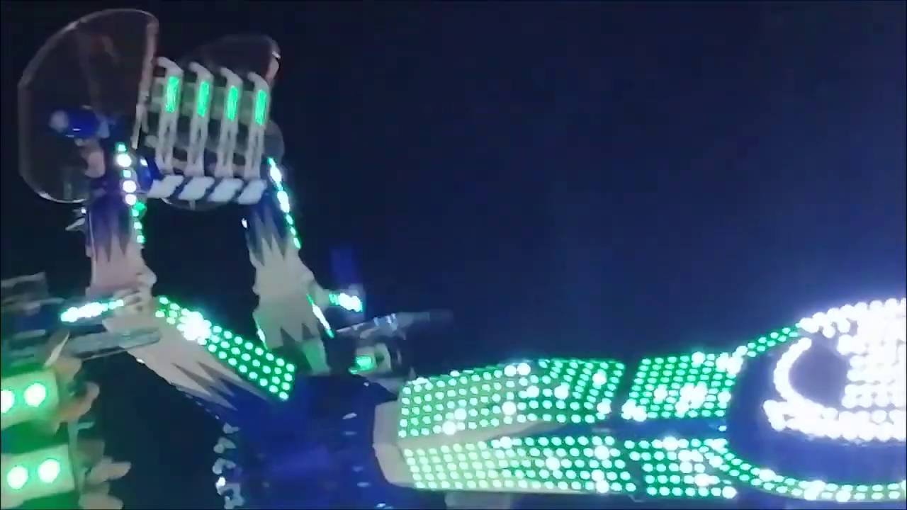